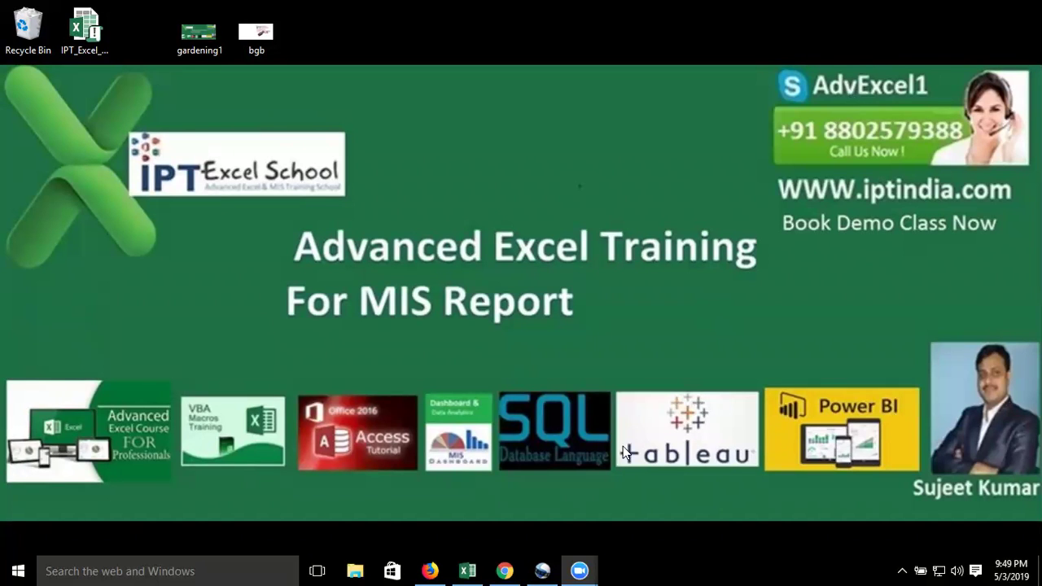
Restore the Book1 workbook and launch the Visual Basic editor from the Developer tab
{"action": "left_click", "coordinate": [480, 570]}
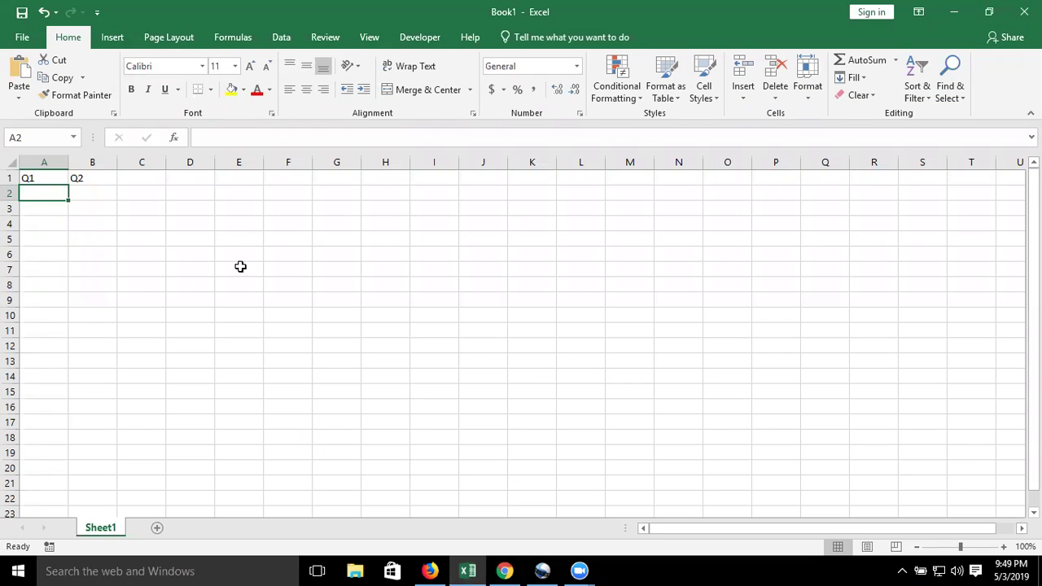
{"action": "left_click", "coordinate": [282, 38]}
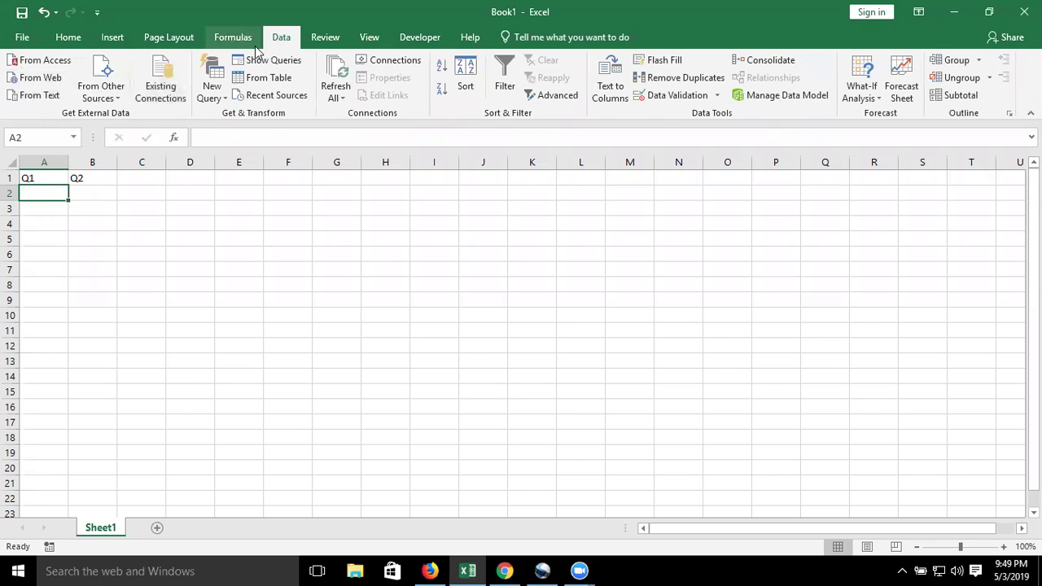
{"action": "left_click", "coordinate": [416, 39]}
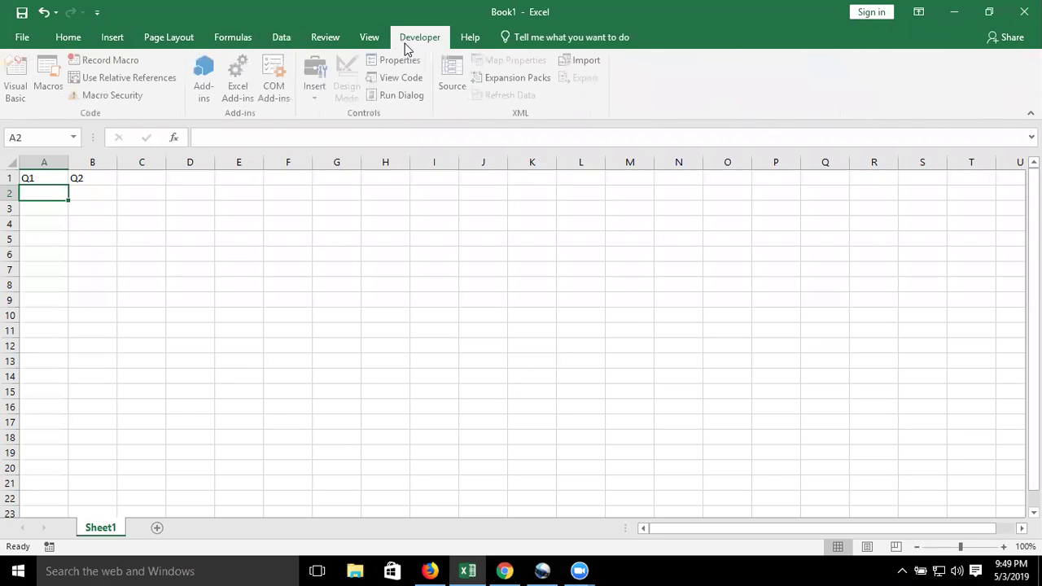
{"action": "left_click", "coordinate": [28, 75]}
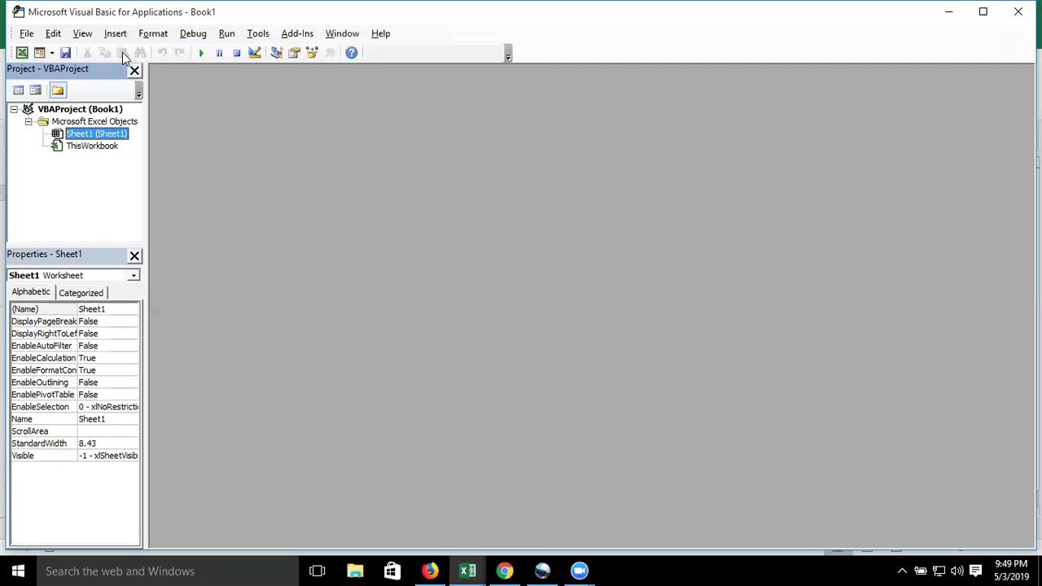
Insert a maximized module containing an empty sub rr() procedure, then return to the sheet
{"action": "left_click", "coordinate": [117, 36]}
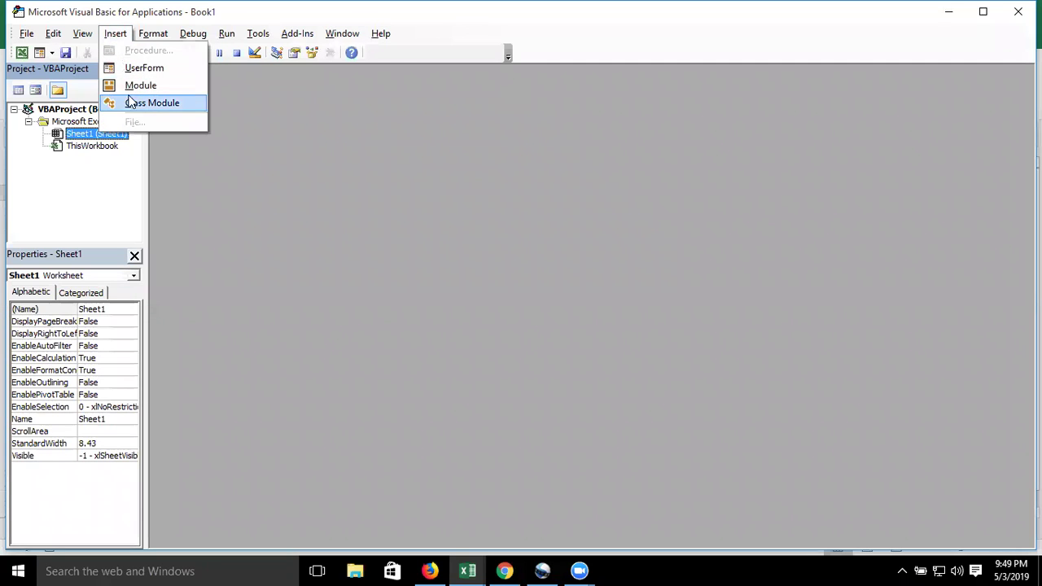
{"action": "left_click", "coordinate": [132, 90]}
{"action": "double_click", "coordinate": [268, 99]}
{"action": "double_click", "coordinate": [267, 98]}
{"action": "type", "text": "sub rr"}
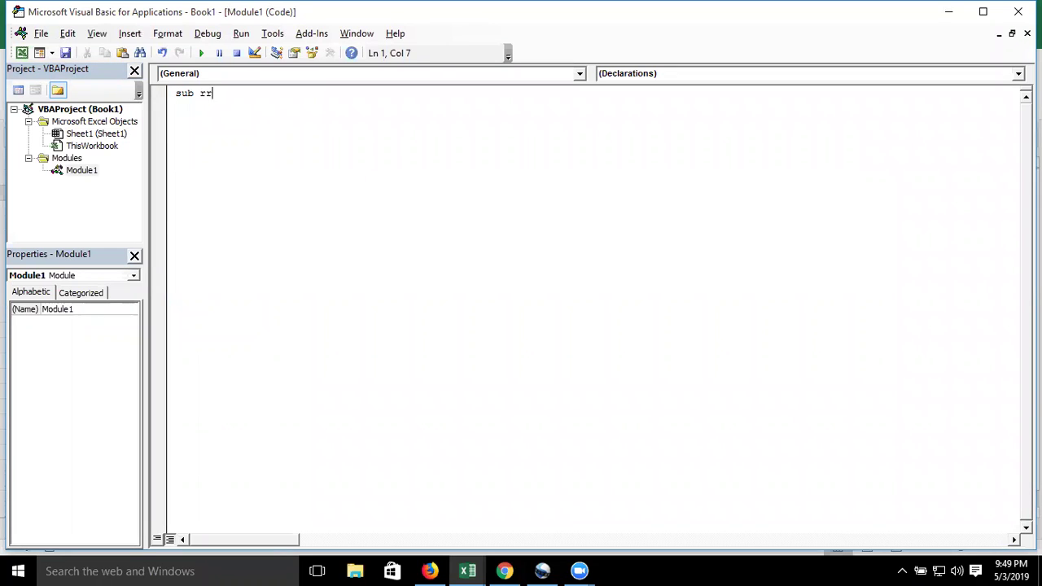
{"action": "type", "text": "()"}
{"action": "key", "text": "Return"}
{"action": "key", "text": "Return"}
{"action": "key", "text": "alt+F11"}
Enter the Q1 values 85, 25, 63, 25, 52 and 65 in A2:A7, correcting A7 to 65
{"action": "type", "text": "85 25 63 25"}
{"action": "key", "text": "Return"}
{"action": "type", "text": "52"}
{"action": "key", "text": "Return"}
{"action": "type", "text": "256"}
{"action": "key", "text": "Return"}
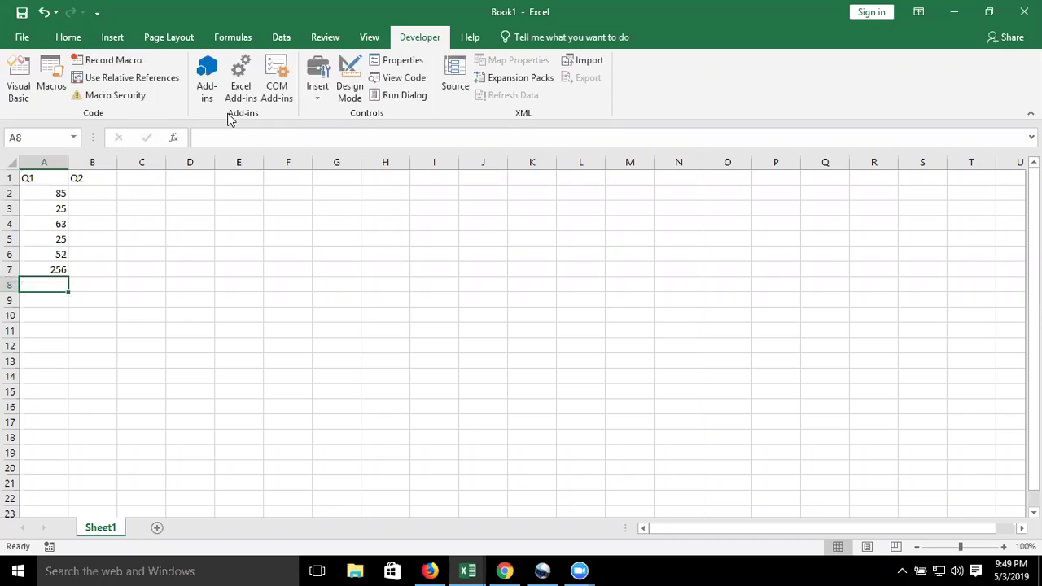
{"action": "key", "text": "Up"}
{"action": "type", "text": "65"}
{"action": "key", "text": "Return"}
{"action": "key", "text": "Up"}
Fill B2:B7 with the Q2 values 85, 25, 46, 96, 25 and 65
{"action": "key", "text": "ctrl+Home"}
{"action": "key", "text": "Right"}
{"action": "key", "text": "Down"}
{"action": "type", "text": "365"}
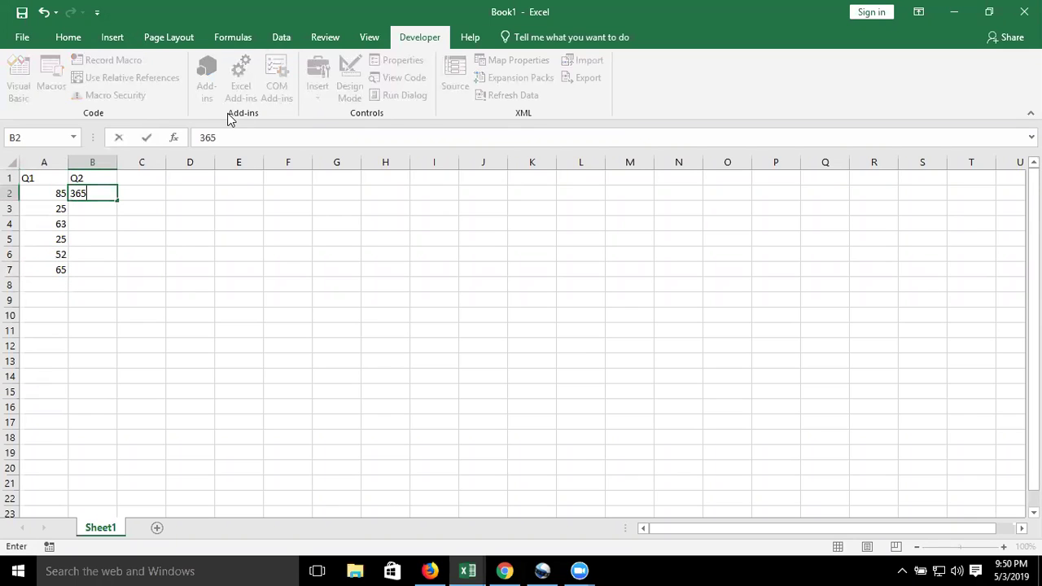
{"action": "key", "text": "Return"}
{"action": "key", "text": "Up"}
{"action": "type", "text": "85"}
{"action": "key", "text": "Return"}
{"action": "type", "text": "25"}
{"action": "key", "text": "Return"}
{"action": "type", "text": "46"}
{"action": "key", "text": "Return"}
{"action": "type", "text": "96"}
{"action": "key", "text": "Return"}
{"action": "type", "text": "25"}
{"action": "key", "text": "Return"}
{"action": "type", "text": "65"}
{"action": "key", "text": "Return"}
Add the heading Gr in cell C1 and switch back to the macro code
{"action": "key", "text": "Up"}
{"action": "key", "text": "ctrl+Up"}
{"action": "key", "text": "Left"}
{"action": "key", "text": "Down"}
{"action": "key", "text": "Up"}
{"action": "key", "text": "Right"}
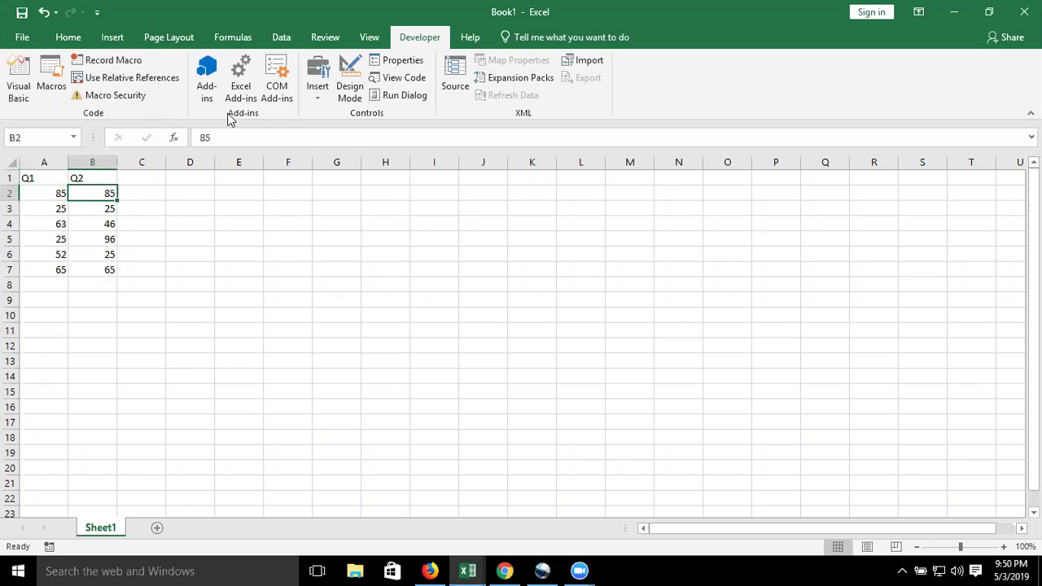
{"action": "key", "text": "Right"}
{"action": "type", "text": "Gr"}
{"action": "key", "text": "Return"}
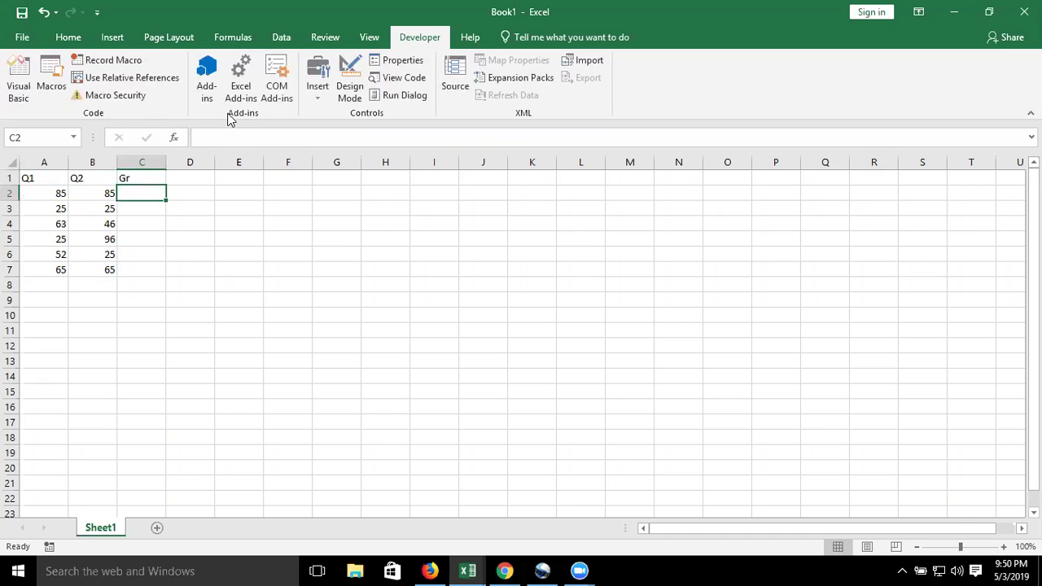
{"action": "key", "text": "alt+F11"}
Declare q1, q2 As Long and r As Double inside the rr procedure
{"action": "key", "text": "Return"}
{"action": "key", "text": "Up"}
{"action": "key", "text": "Up"}
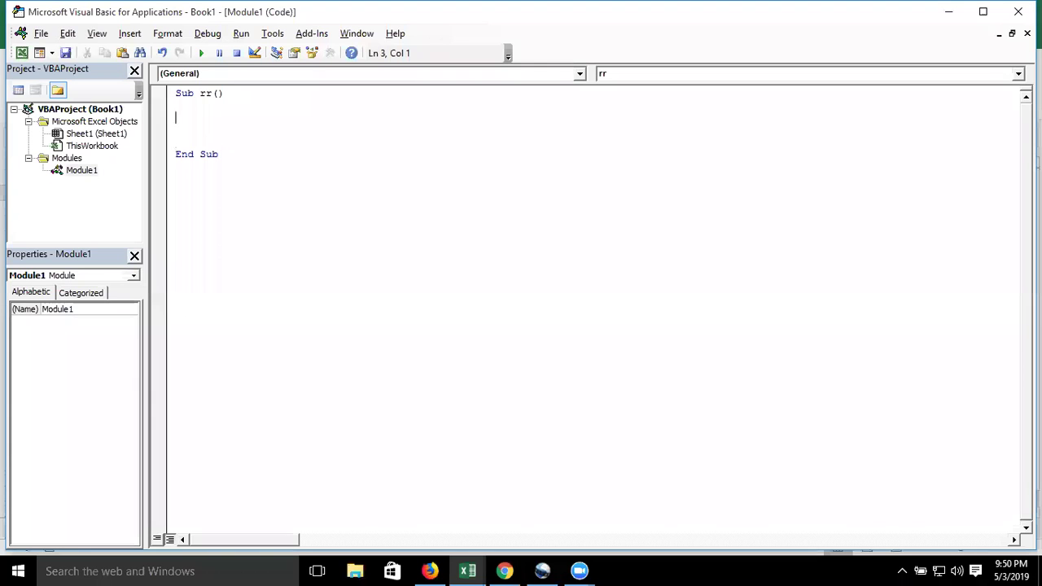
{"action": "type", "text": "dim "}
{"action": "type", "text": "q1,q2 as lon"}
{"action": "key", "text": "Tab"}
{"action": "key", "text": "Return"}
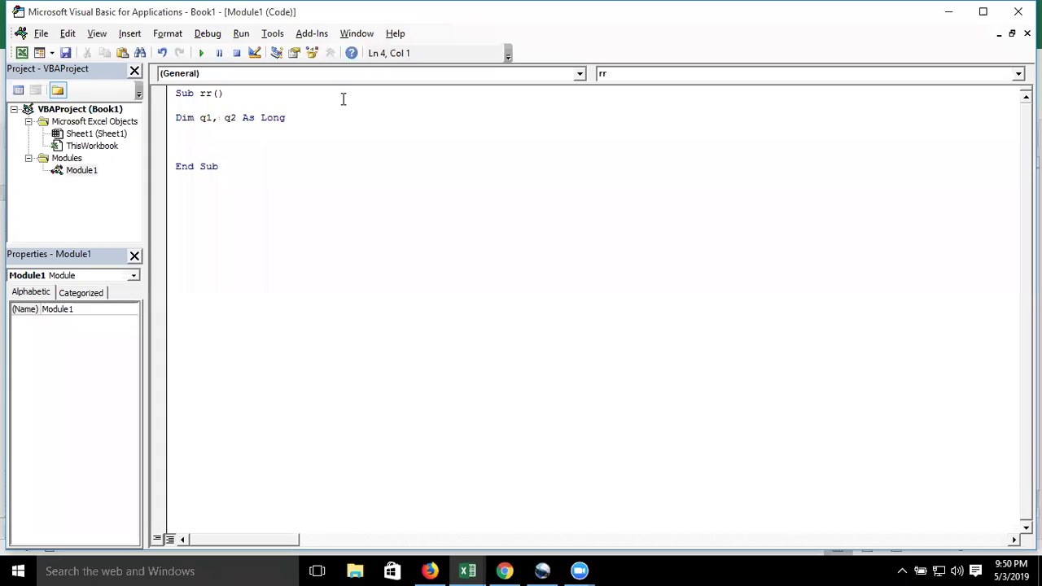
{"action": "left_click_drag", "start_coordinate": [285, 118], "coordinate": [203, 123]}
{"action": "left_click", "coordinate": [190, 129]}
{"action": "type", "text": "dim "}
{"action": "type", "text": "r as "}
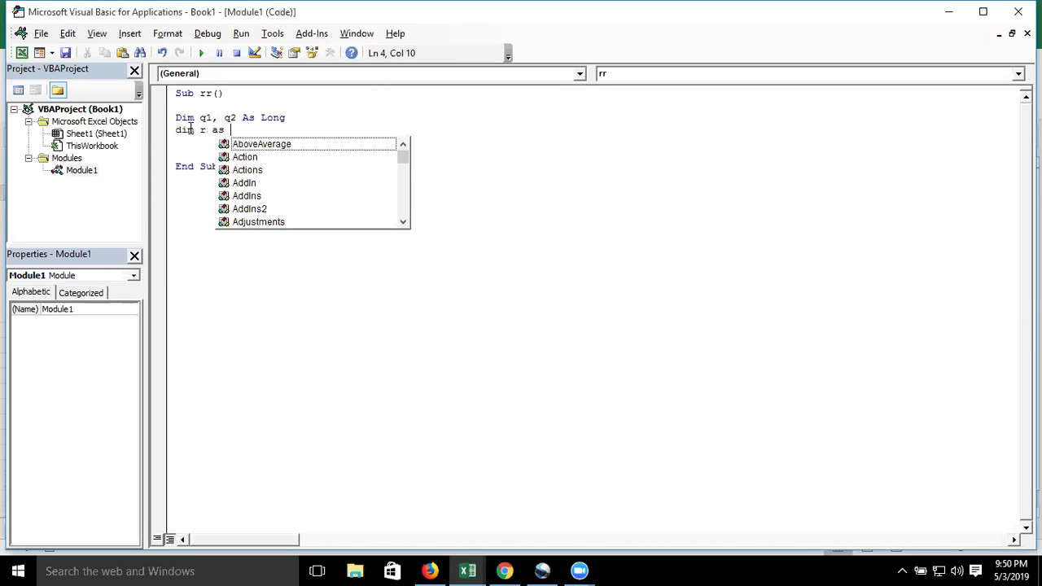
{"action": "type", "text": "do"}
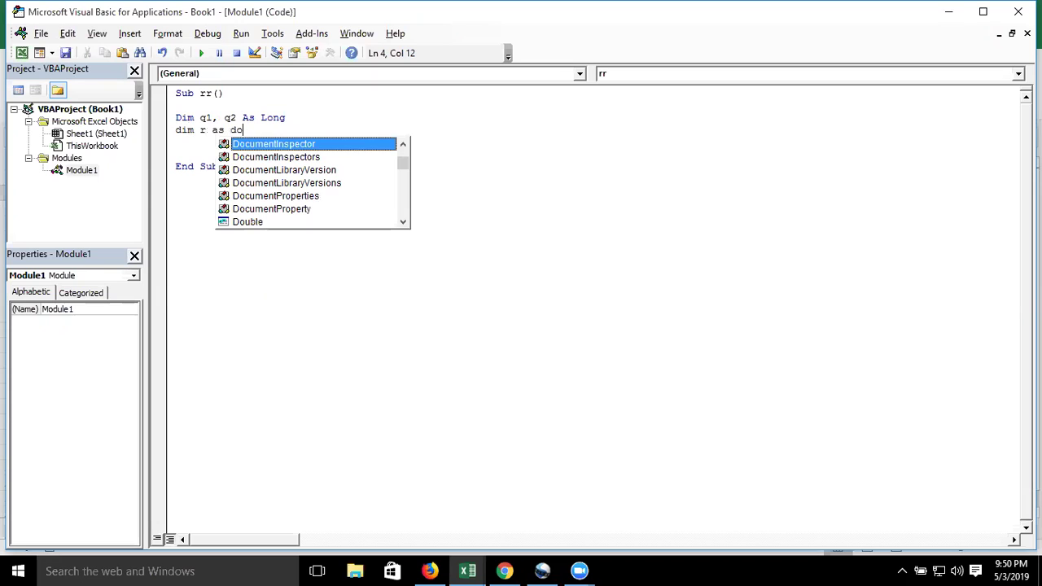
{"action": "type", "text": "u"}
{"action": "key", "text": "Tab"}
{"action": "key", "text": "Return"}
Add q1 = Range("A2").Value, fixing the 'ramge' typo and dismissing a compile error
{"action": "key", "text": "Return"}
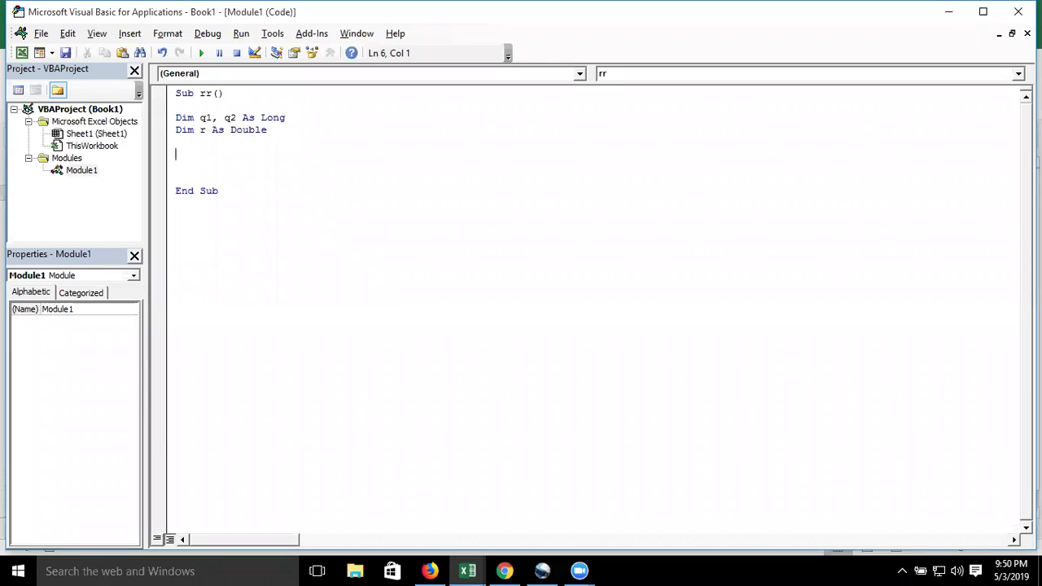
{"action": "left_click", "coordinate": [176, 142]}
{"action": "type", "text": "q1"}
{"action": "key", "text": "BackSpace"}
{"action": "key", "text": "BackSpace"}
{"action": "key", "text": "Return"}
{"action": "type", "text": "q1"}
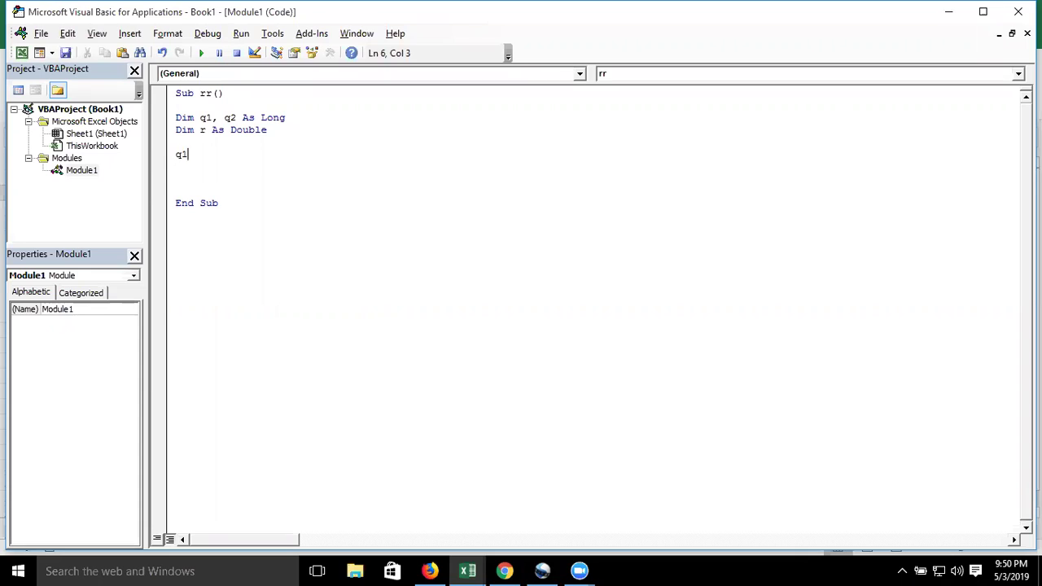
{"action": "type", "text": "="}
{"action": "type", "text": "ramge(\"A2\")."}
{"action": "type", "text": "va"}
{"action": "key", "text": "Left"}
{"action": "key", "text": "Left"}
{"action": "key", "text": "Left"}
{"action": "key", "text": "Left"}
{"action": "key", "text": "Left"}
{"action": "key", "text": "Left"}
{"action": "key", "text": "Left"}
{"action": "key", "text": "Left"}
{"action": "key", "text": "Delete"}
{"action": "type", "text": "n"}
{"action": "key", "text": "Right"}
{"action": "key", "text": "Right"}
{"action": "key", "text": "Right"}
{"action": "key", "text": "Right"}
{"action": "key", "text": "Right"}
{"action": "key", "text": "Right"}
{"action": "key", "text": "Left"}
{"action": "key", "text": "Delete"}
{"action": "key", "text": "Delete"}
{"action": "type", "text": "v"}
{"action": "key", "text": "ctrl+space"}
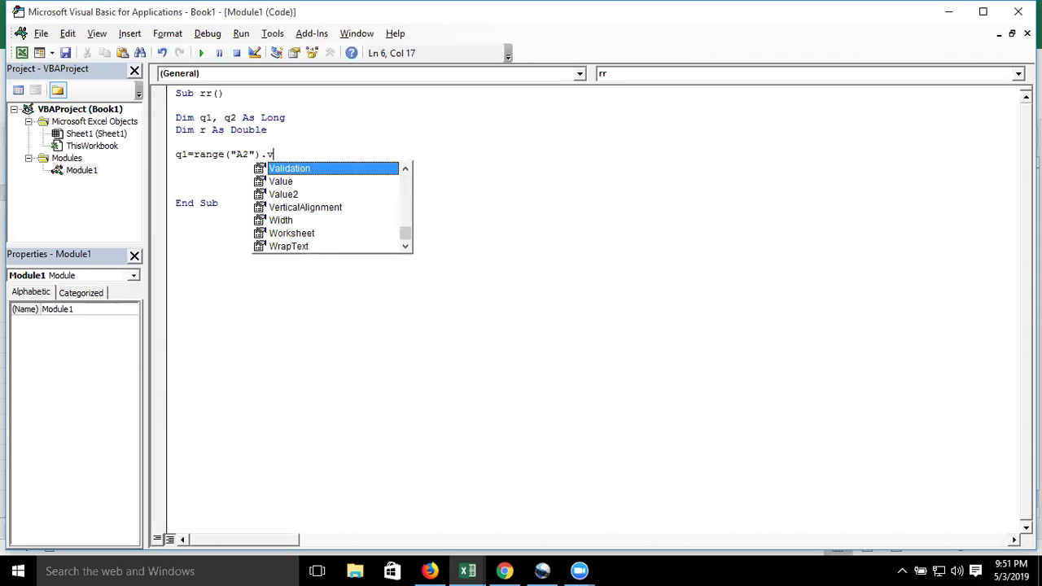
{"action": "key", "text": "Down"}
{"action": "key", "text": "Tab"}
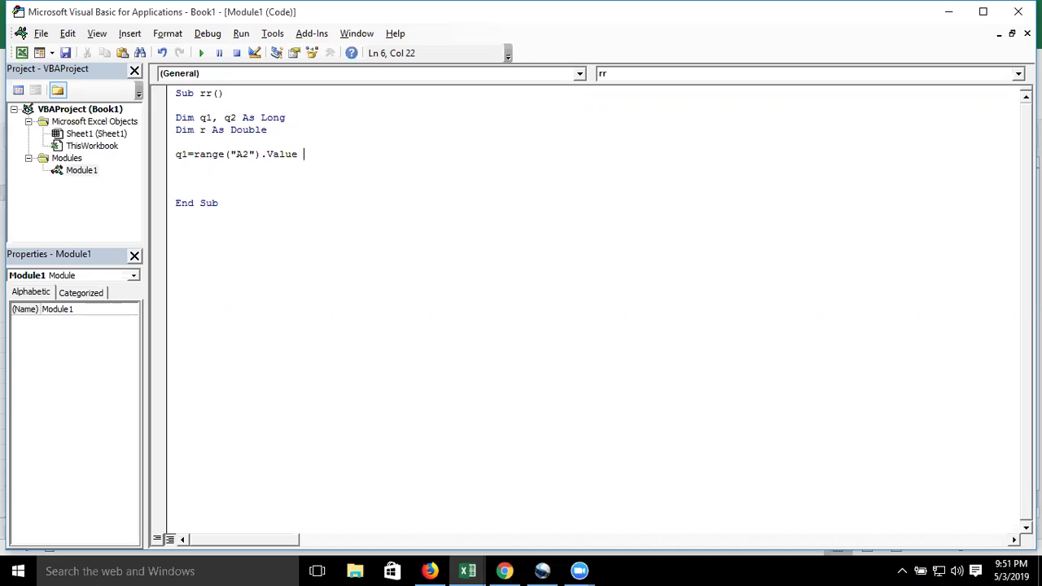
{"action": "type", "text": "\\"}
{"action": "key", "text": "Return"}
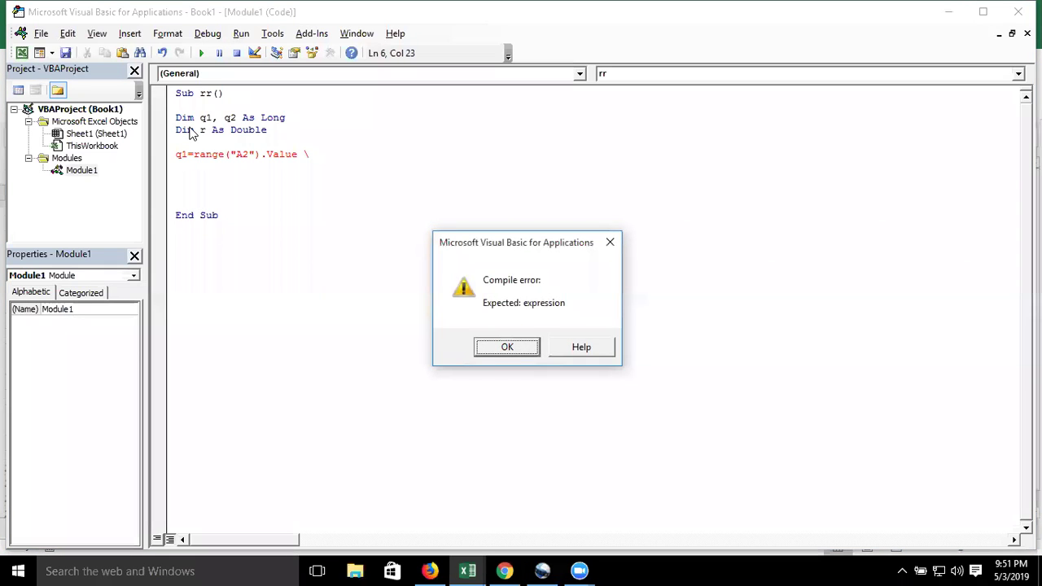
{"action": "key", "text": "Return"}
{"action": "key", "text": "BackSpace"}
Read cell B2 into q2 with q2 = Range("B2").Value
{"action": "key", "text": "Return"}
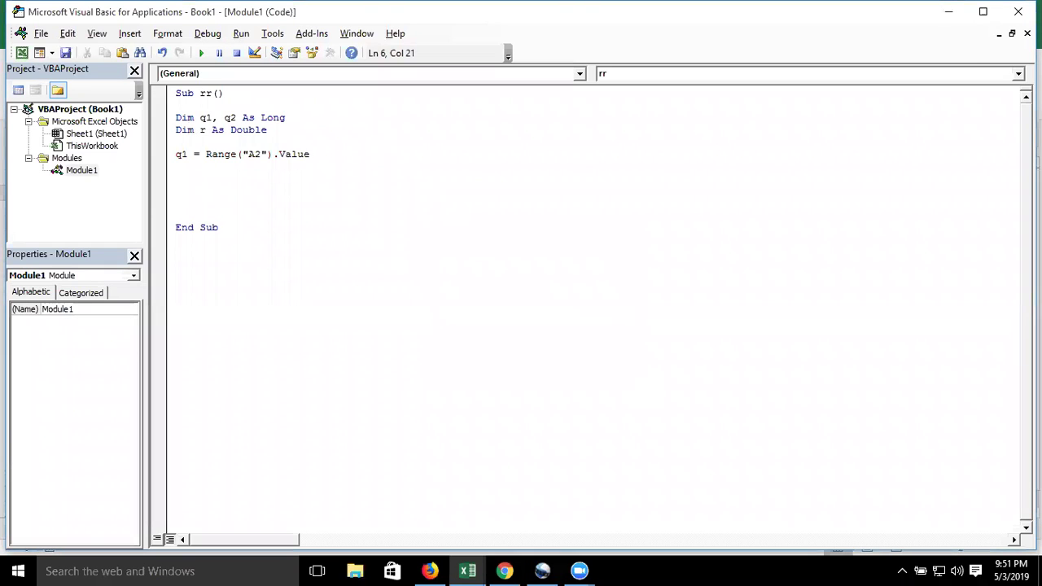
{"action": "type", "text": "q2=range("}
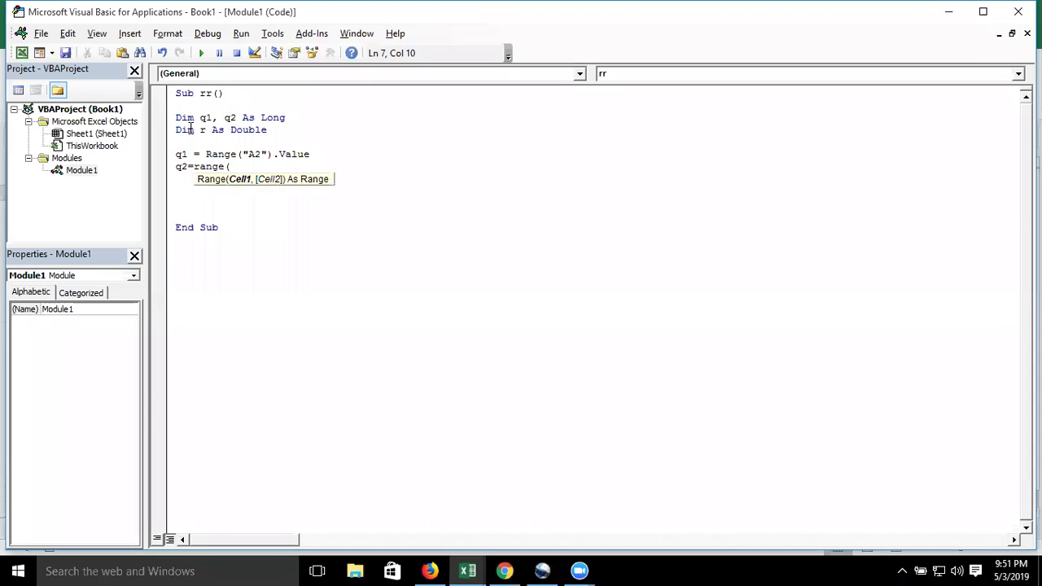
{"action": "type", "text": "\"B2\").va"}
{"action": "key", "text": "Return"}
{"action": "key", "text": "Return"}
Compute the growth r = (q2 - q1) / q1, leaving a blank line before End Sub
{"action": "type", "text": "r=q1-"}
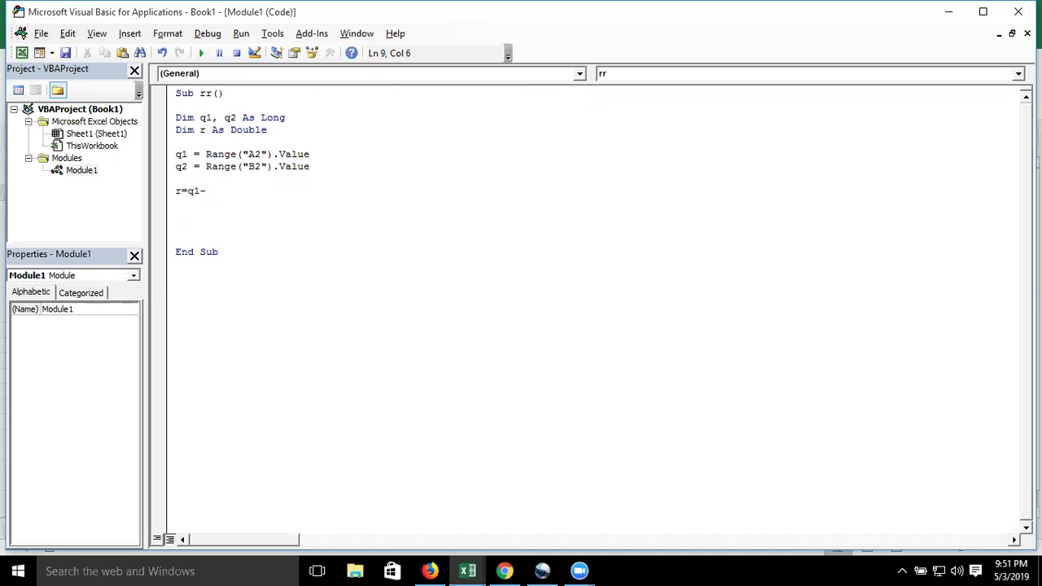
{"action": "key", "text": "BackSpace"}
{"action": "key", "text": "BackSpace"}
{"action": "type", "text": "2-q1/q1"}
{"action": "left_click", "coordinate": [220, 191]}
{"action": "type", "text": "("}
{"action": "left_click", "coordinate": [226, 191]}
{"action": "type", "text": ")"}
{"action": "key", "text": "Down"}
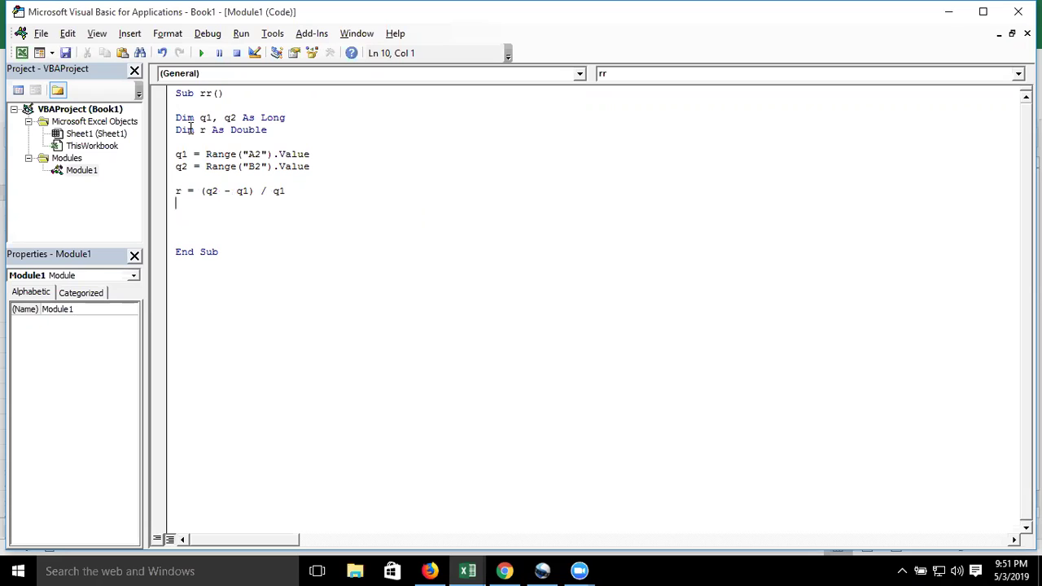
{"action": "key", "text": "Down"}
{"action": "key", "text": "Return"}
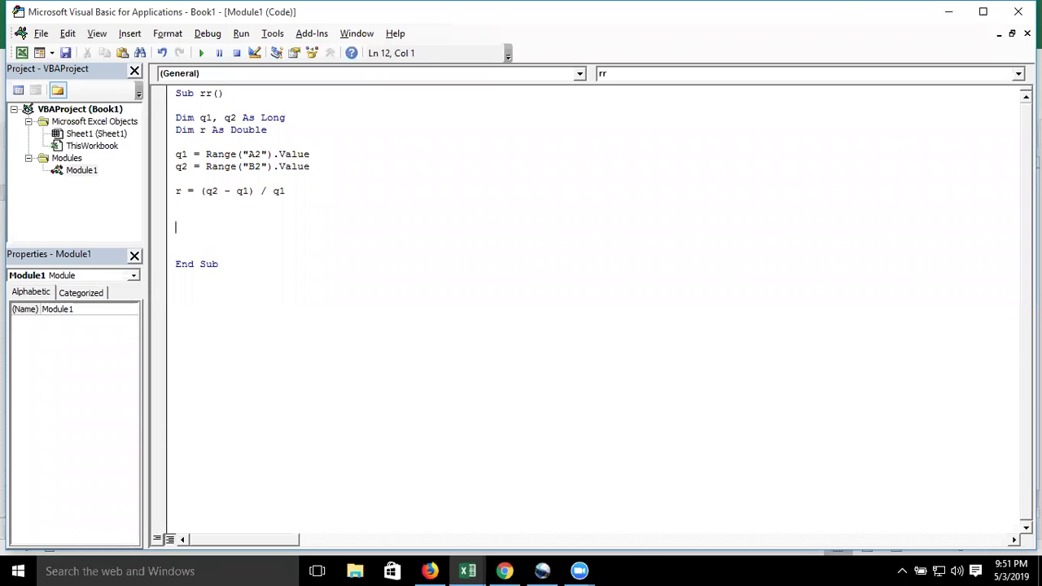
Write r into C2 with Range("c2").Value = r and run rr, giving 0 in C2
{"action": "key", "text": "alt+F11"}
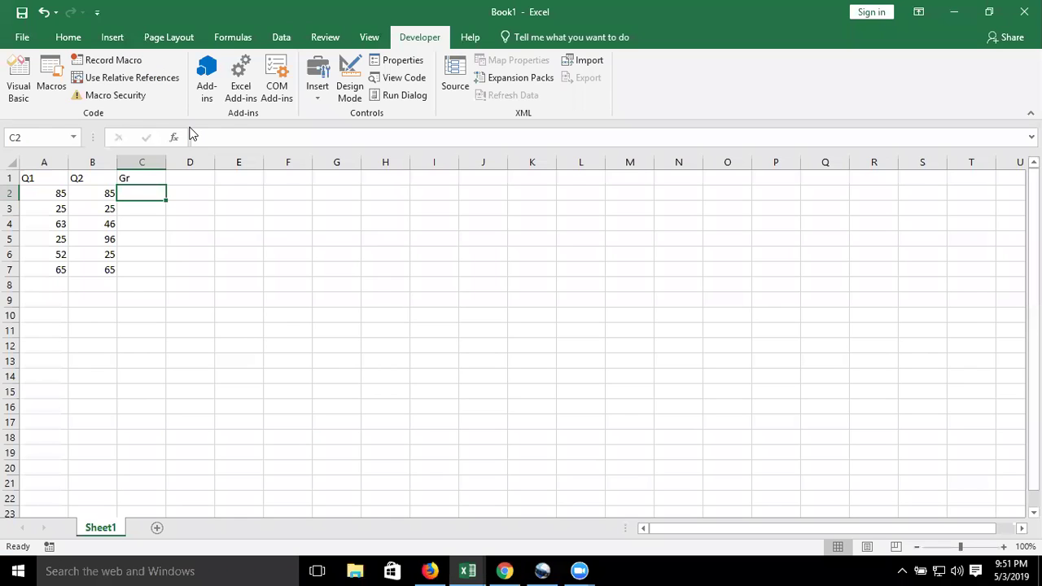
{"action": "key", "text": "alt+F11"}
{"action": "type", "text": "range"}
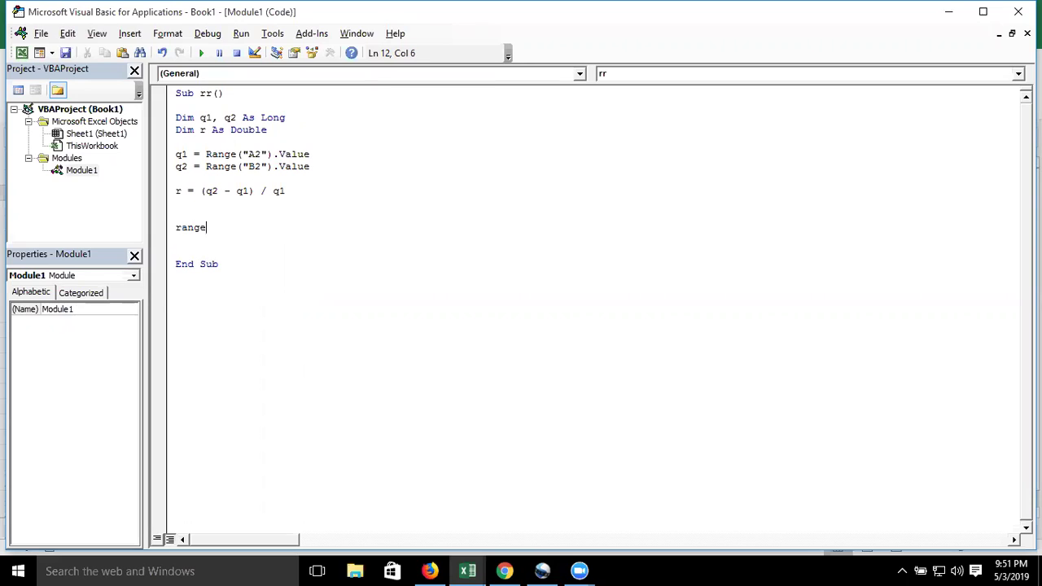
{"action": "type", "text": "(\""}
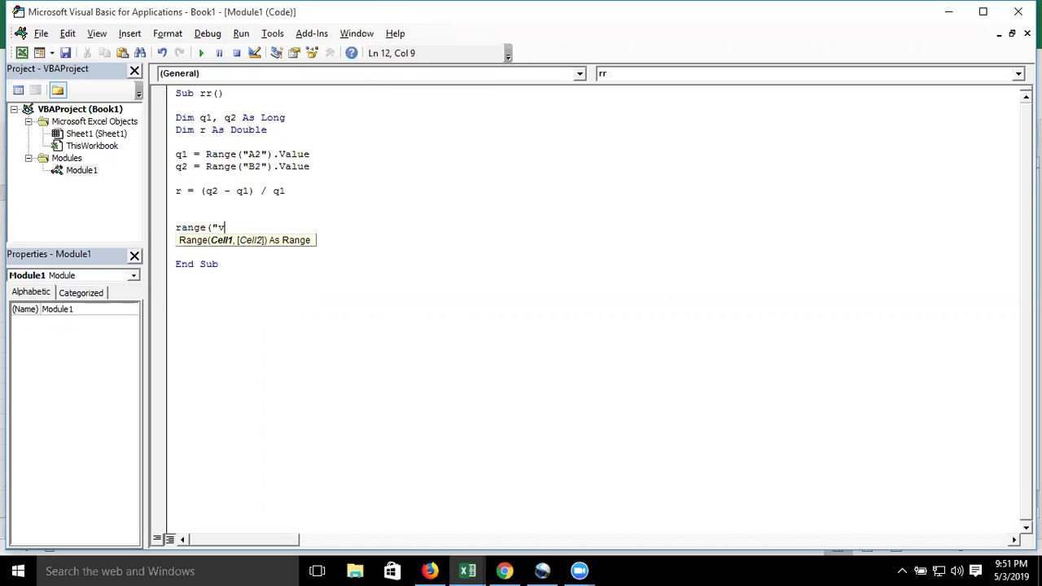
{"action": "type", "text": "c2\""}
{"action": "type", "text": ").v"}
{"action": "key", "text": "Tab"}
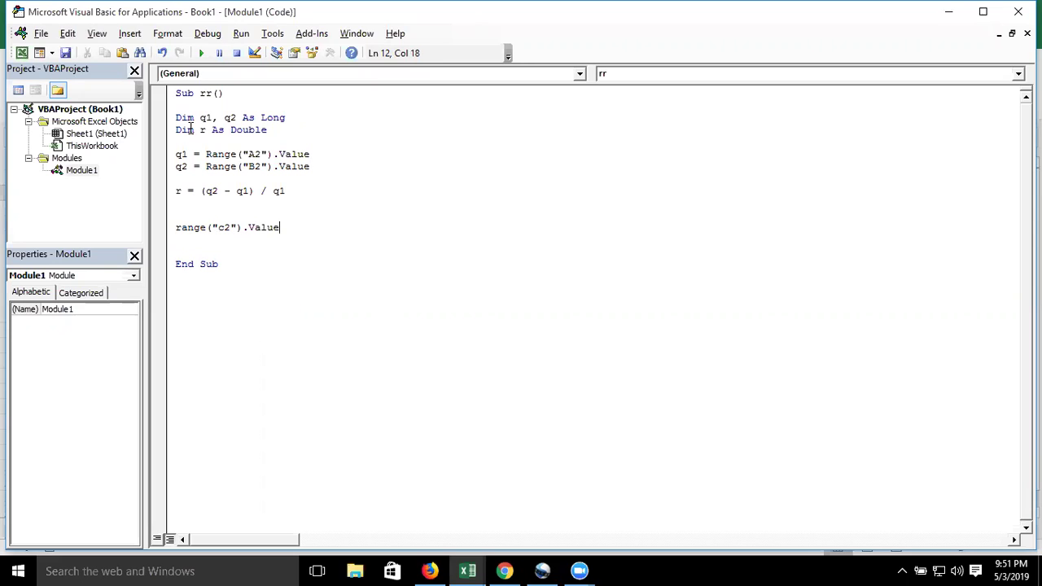
{"action": "type", "text": "= "}
{"action": "type", "text": "r"}
{"action": "key", "text": "Return"}
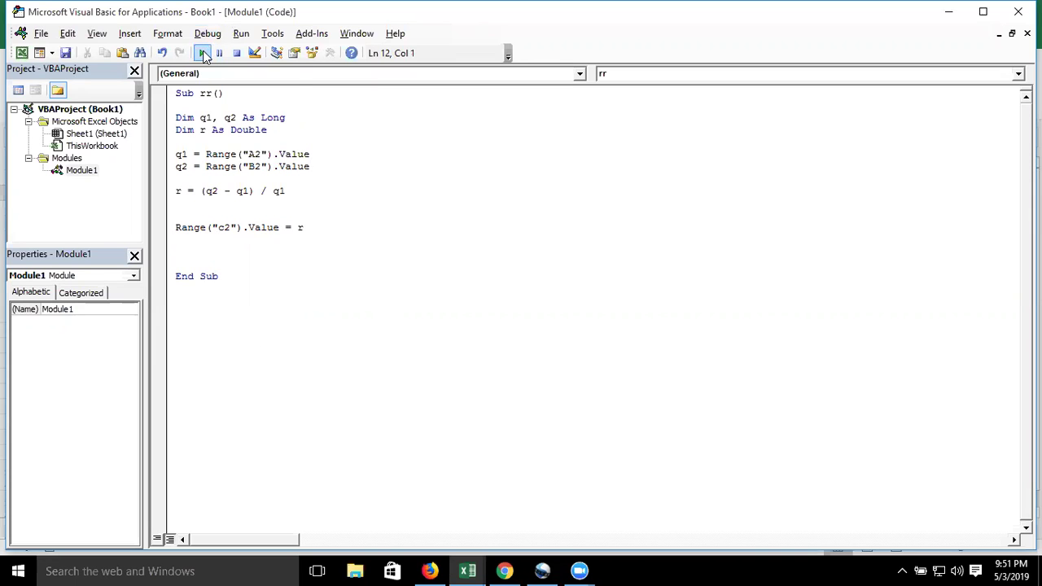
{"action": "left_click", "coordinate": [203, 56]}
{"action": "key", "text": "alt+F11"}
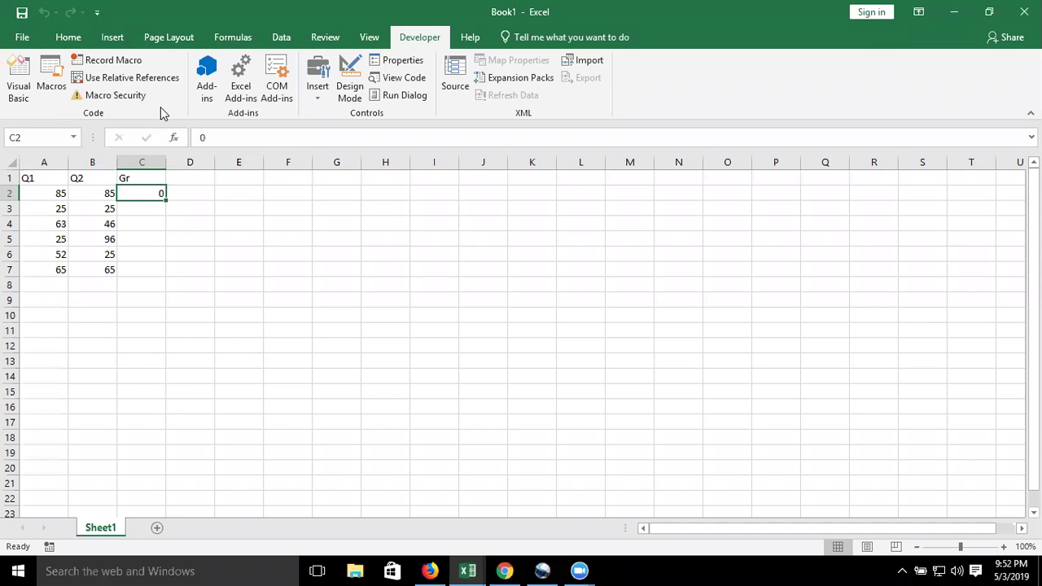
Apply Percent Style to the Gr cells C2:C7 so C2 shows 0%
{"action": "key", "text": "alt+F11"}
{"action": "key", "text": "alt+F11"}
{"action": "left_click", "coordinate": [68, 37]}
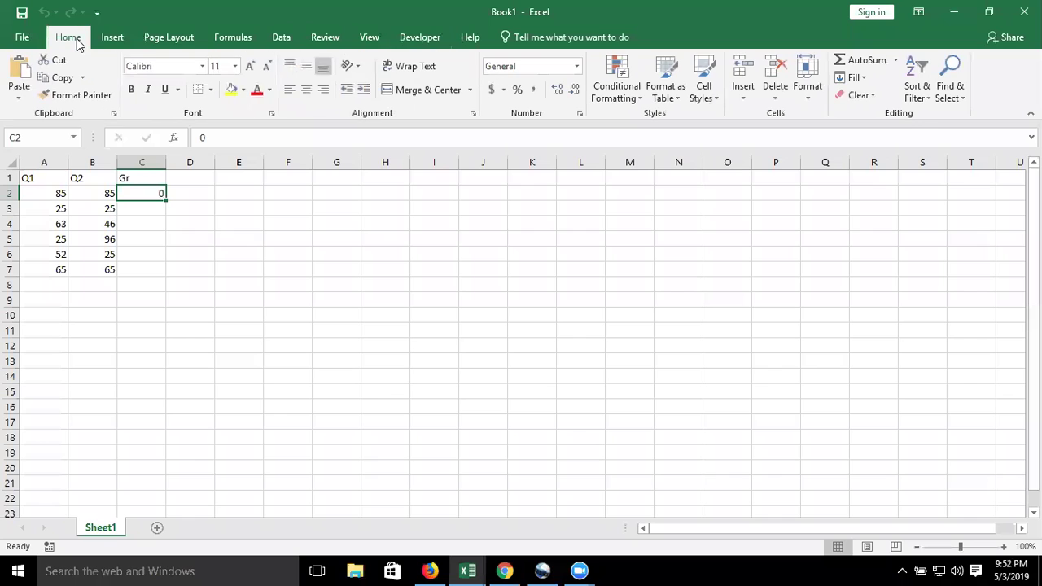
{"action": "left_click", "coordinate": [515, 90]}
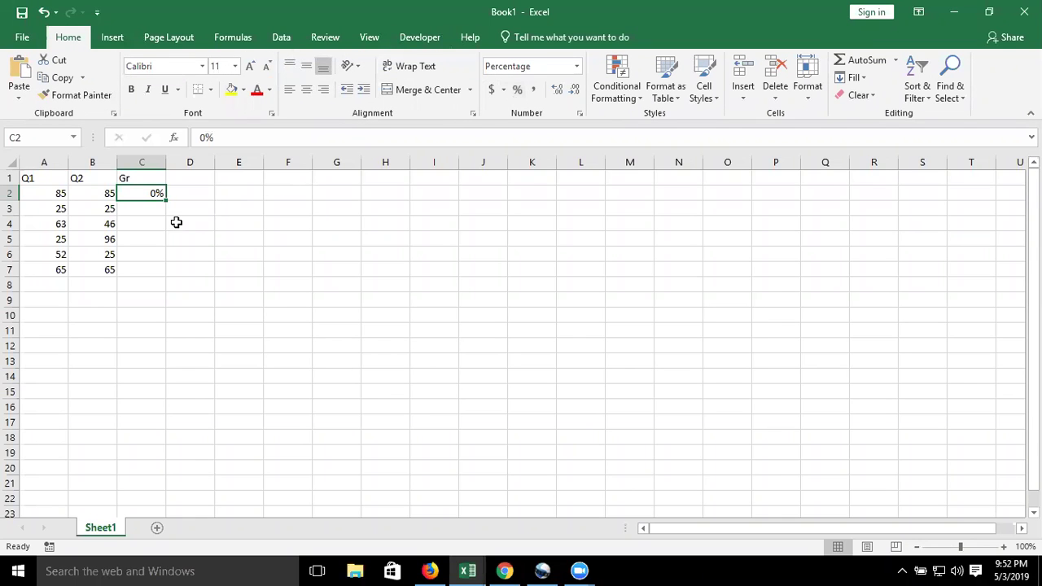
{"action": "left_click", "coordinate": [143, 261], "text": "shift"}
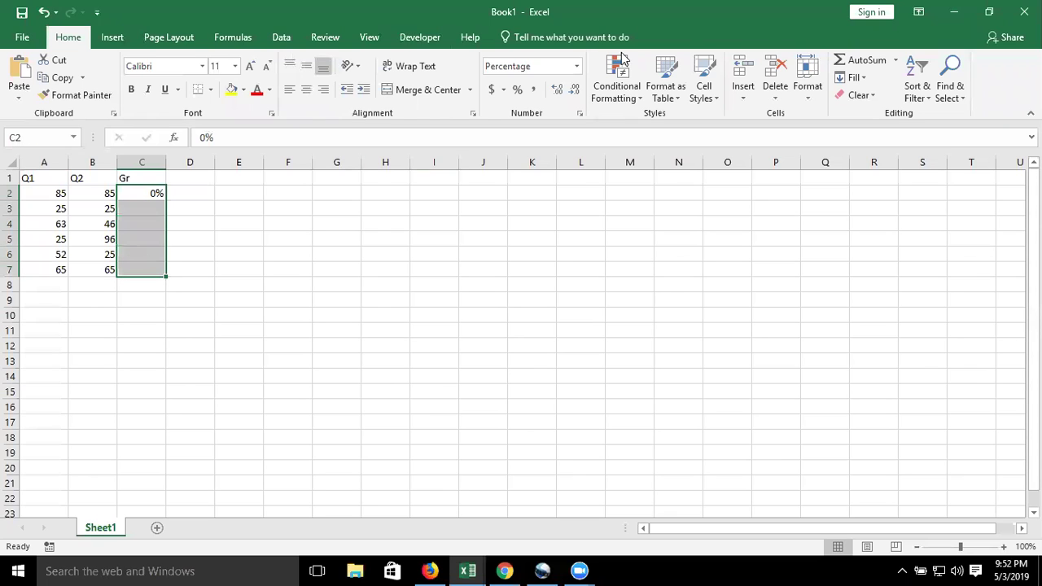
{"action": "left_click", "coordinate": [522, 91]}
Duplicate the rr calculation block below the original in the VBA editor
{"action": "key", "text": "alt+F11"}
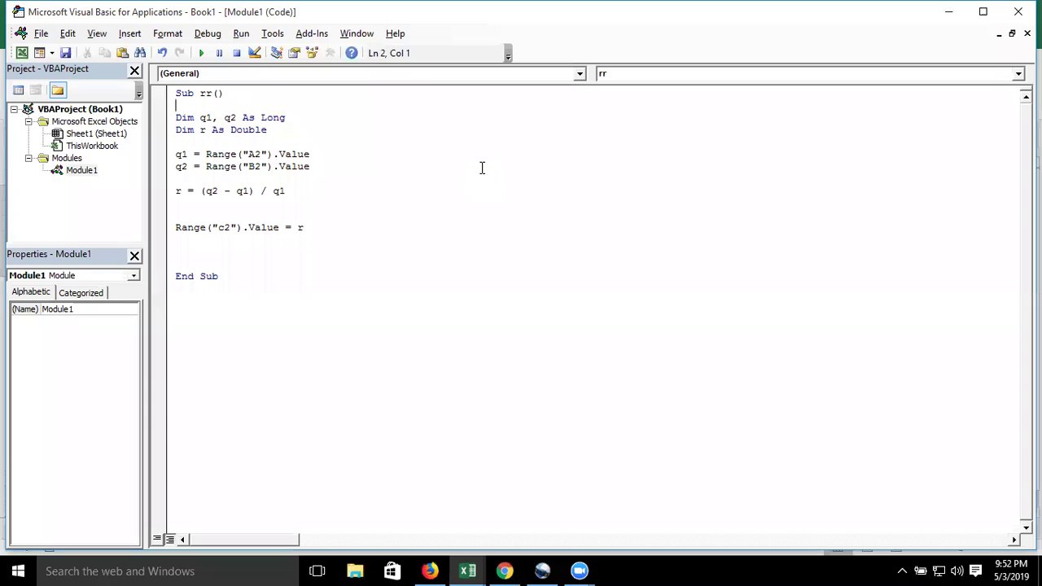
{"action": "key", "text": "Down"}
{"action": "key", "text": "Down"}
{"action": "key", "text": "Down"}
{"action": "key", "text": "shift+Down"}
{"action": "key", "text": "shift+Down"}
{"action": "key", "text": "shift+Down"}
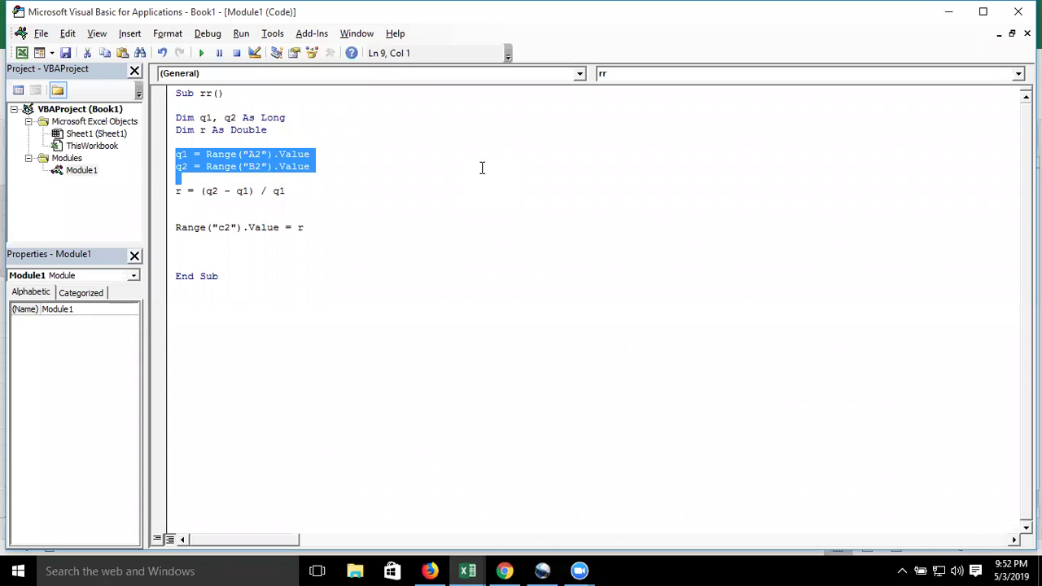
{"action": "key", "text": "shift+Down"}
{"action": "key", "text": "shift+Down"}
{"action": "key", "text": "shift+Down"}
{"action": "key", "text": "shift+Down"}
{"action": "key", "text": "Return"}
{"action": "key", "text": "Return"}
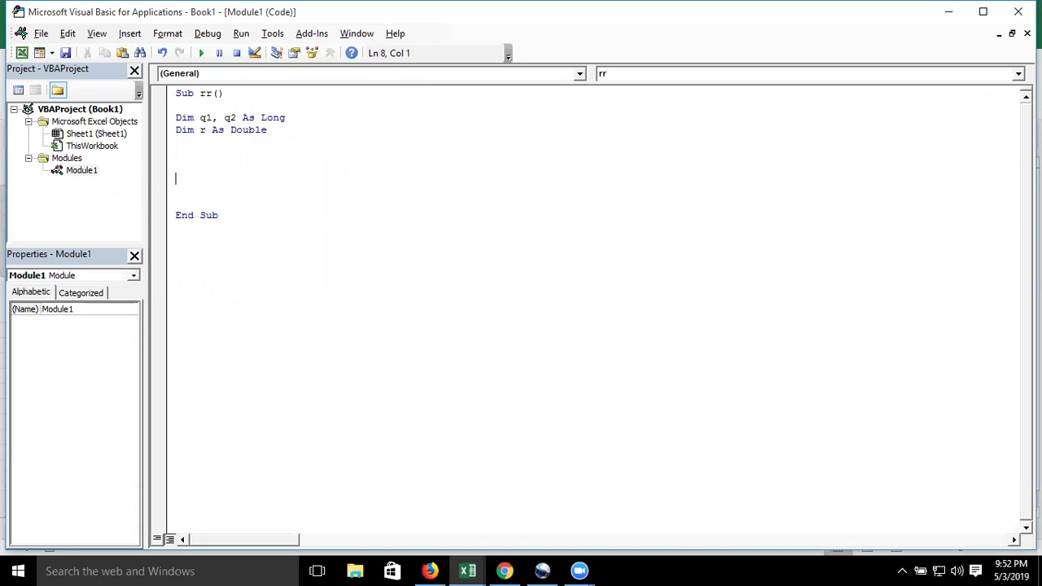
{"action": "key", "text": "ctrl+z"}
{"action": "key", "text": "ctrl+z"}
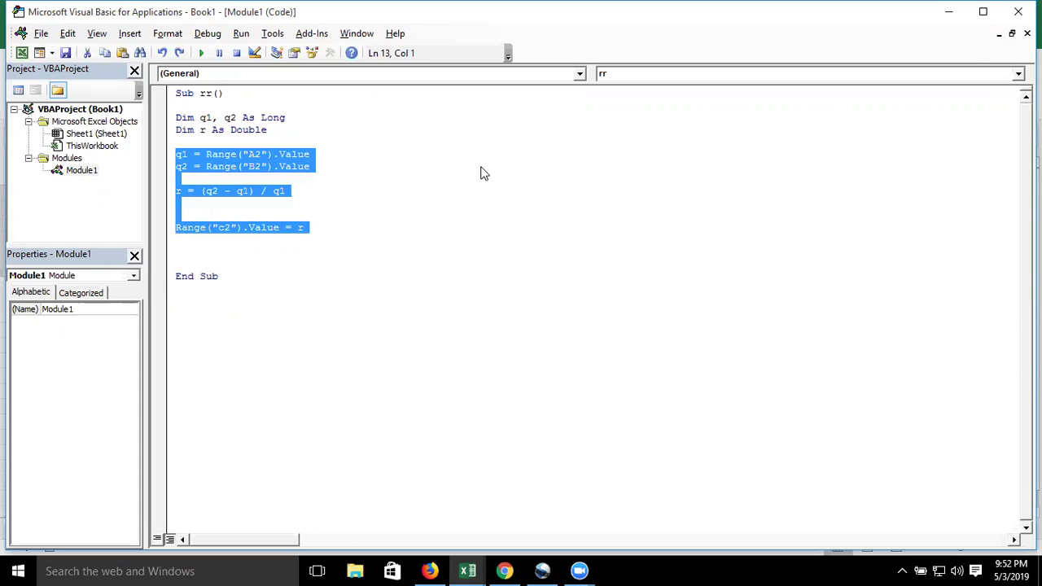
{"action": "key", "text": "ctrl+c"}
{"action": "key", "text": "Down"}
{"action": "key", "text": "Return"}
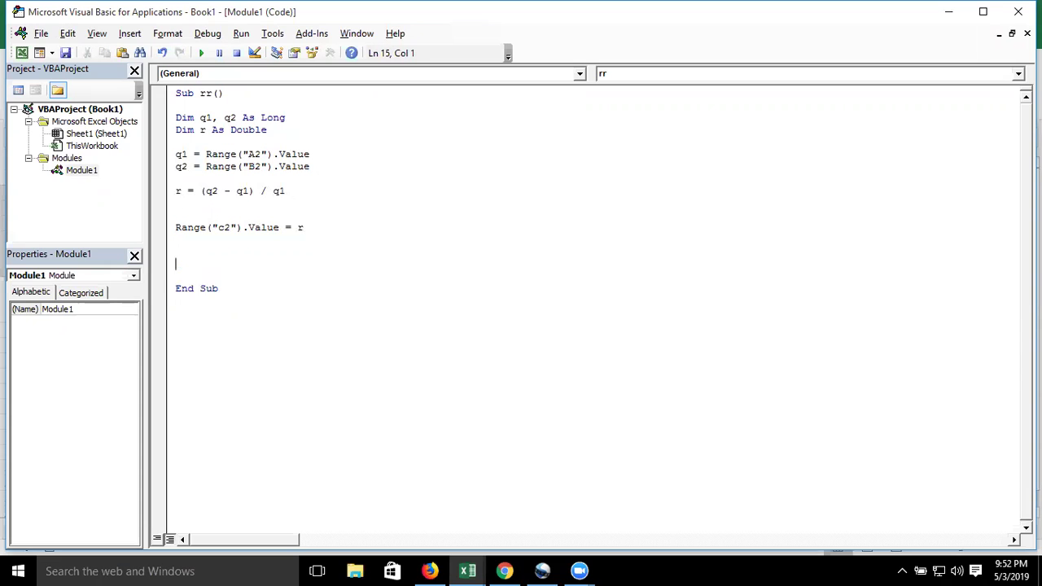
{"action": "key", "text": "ctrl+v"}
Change the copy's references to A3, B3 and c3, then delete the duplicated block
{"action": "left_click", "coordinate": [260, 264]}
{"action": "key", "text": "BackSpace"}
{"action": "type", "text": "3"}
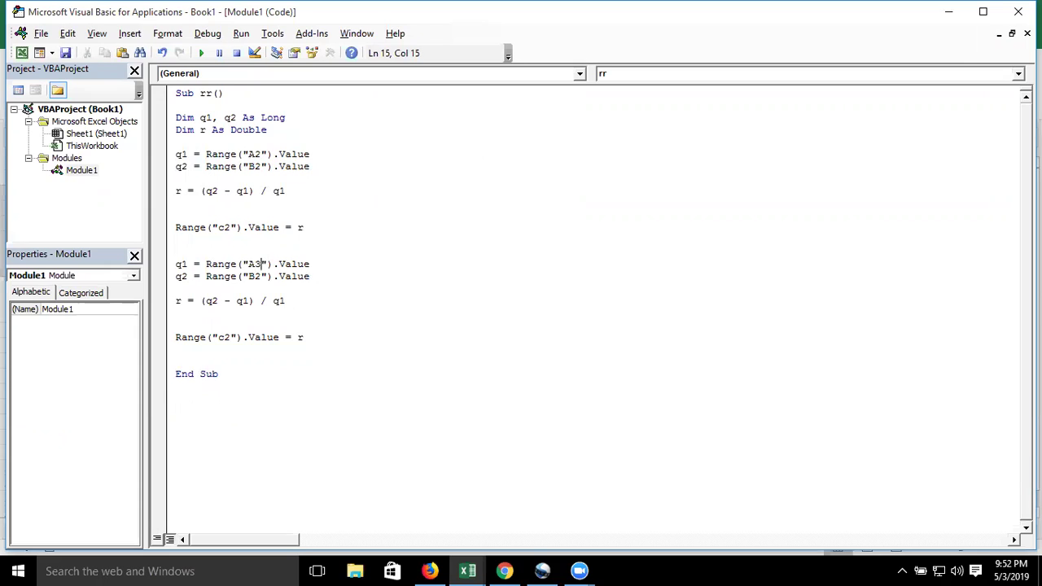
{"action": "key", "text": "Delete"}
{"action": "type", "text": "3"}
{"action": "left_click", "coordinate": [231, 337]}
{"action": "key", "text": "BackSpace"}
{"action": "type", "text": "3"}
{"action": "left_click", "coordinate": [249, 366]}
{"action": "left_click_drag", "start_coordinate": [237, 361], "coordinate": [169, 271]}
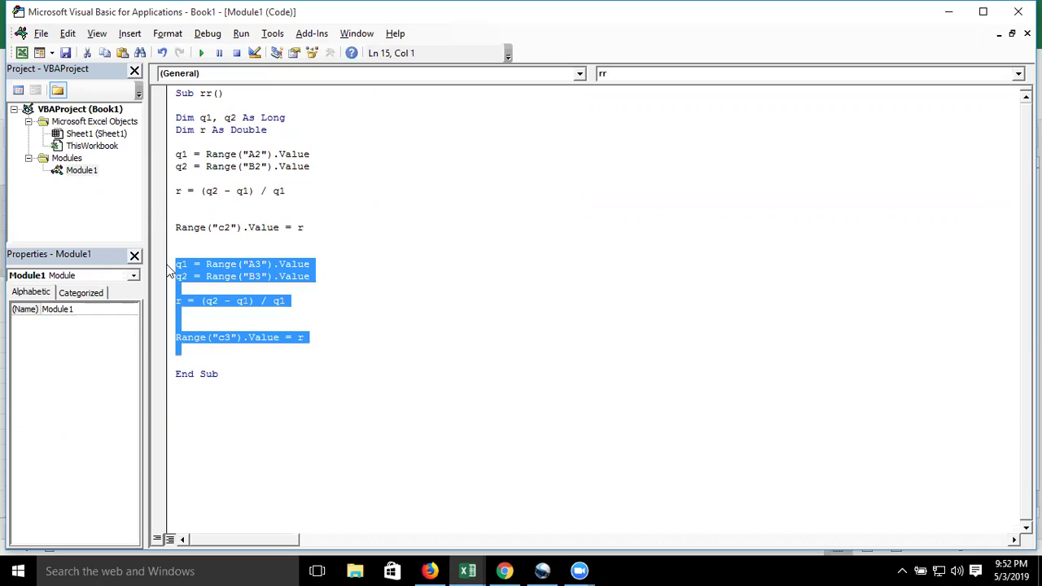
{"action": "key", "text": "Delete"}
{"action": "left_click", "coordinate": [175, 154]}
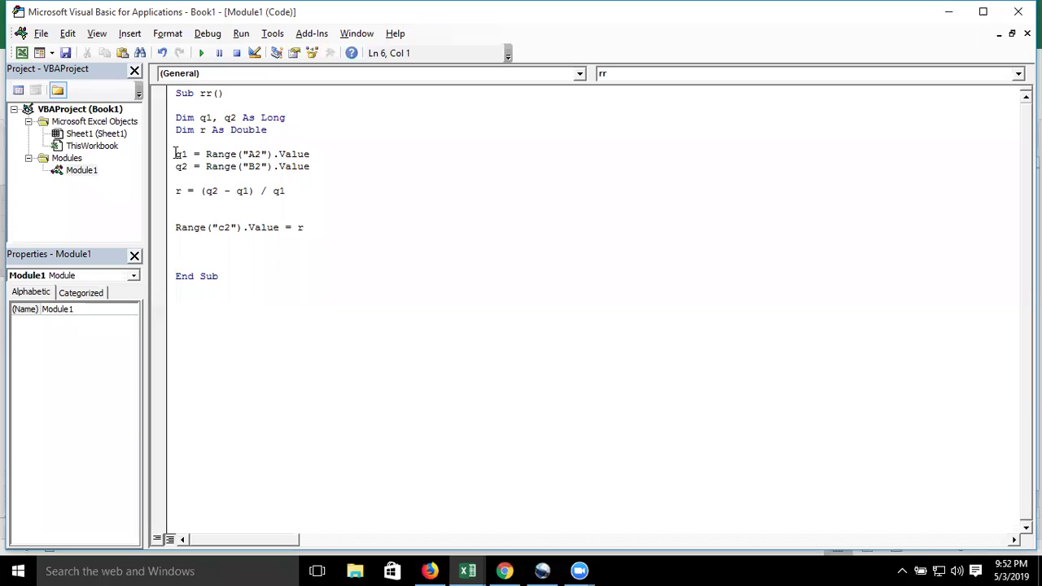
Insert a blank line above q1 and begin the loop header 'For i = 1 To'
{"action": "key", "text": "Return"}
{"action": "key", "text": "Return"}
{"action": "key", "text": "Up"}
{"action": "key", "text": "Up"}
{"action": "type", "text": "for="}
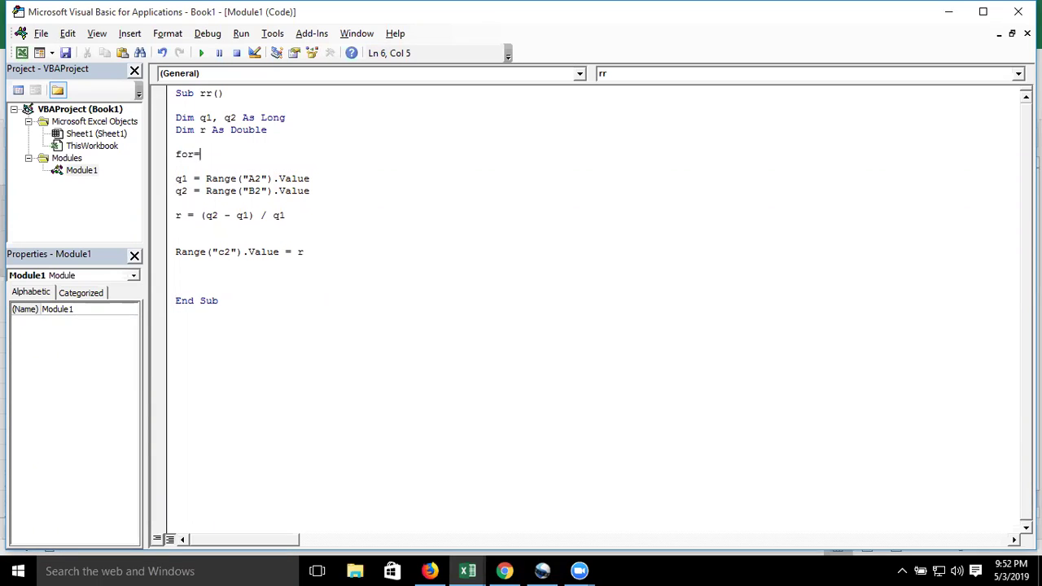
{"action": "key", "text": "BackSpace"}
{"action": "key", "text": "BackSpace"}
{"action": "type", "text": "i = 1 to"}
Check on the worksheet that the data rows end at row 7
{"action": "key", "text": "alt+F11"}
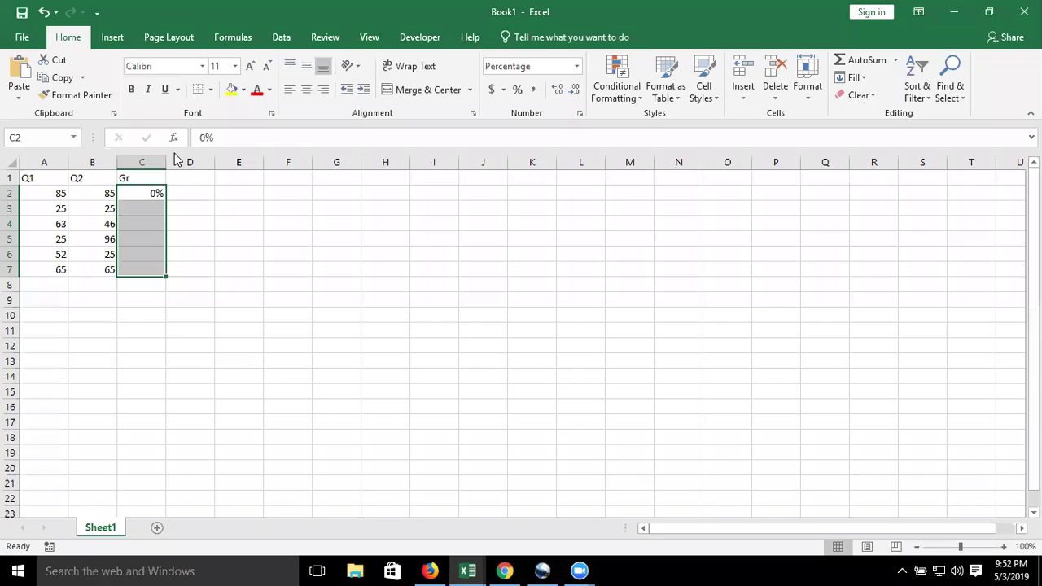
{"action": "key", "text": "shift+Up"}
{"action": "key", "text": "shift+Up"}
{"action": "key", "text": "shift+Up"}
{"action": "key", "text": "Down"}
{"action": "key", "text": "Left"}
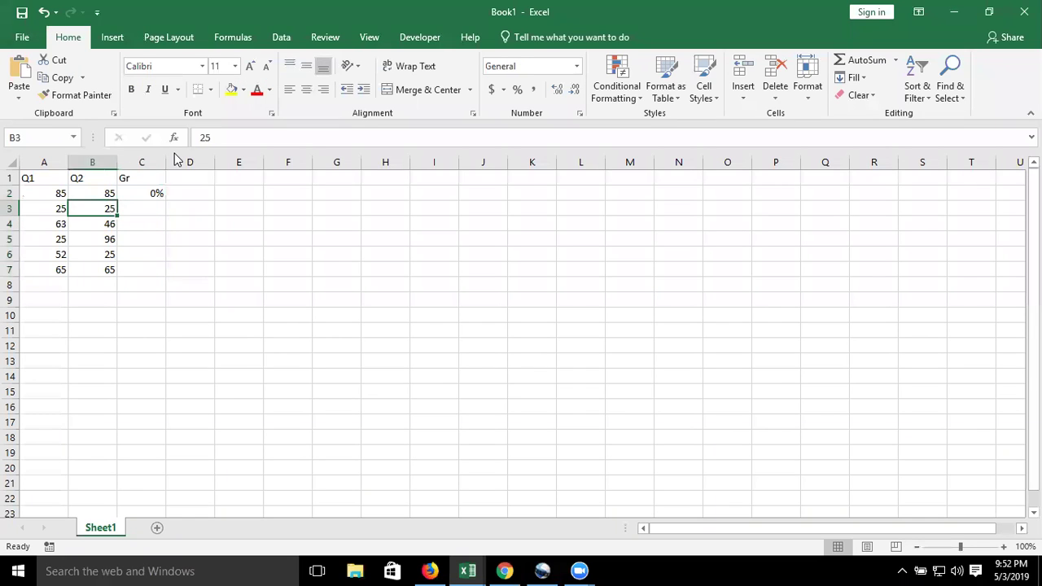
{"action": "key", "text": "Left"}
{"action": "key", "text": "ctrl+Down"}
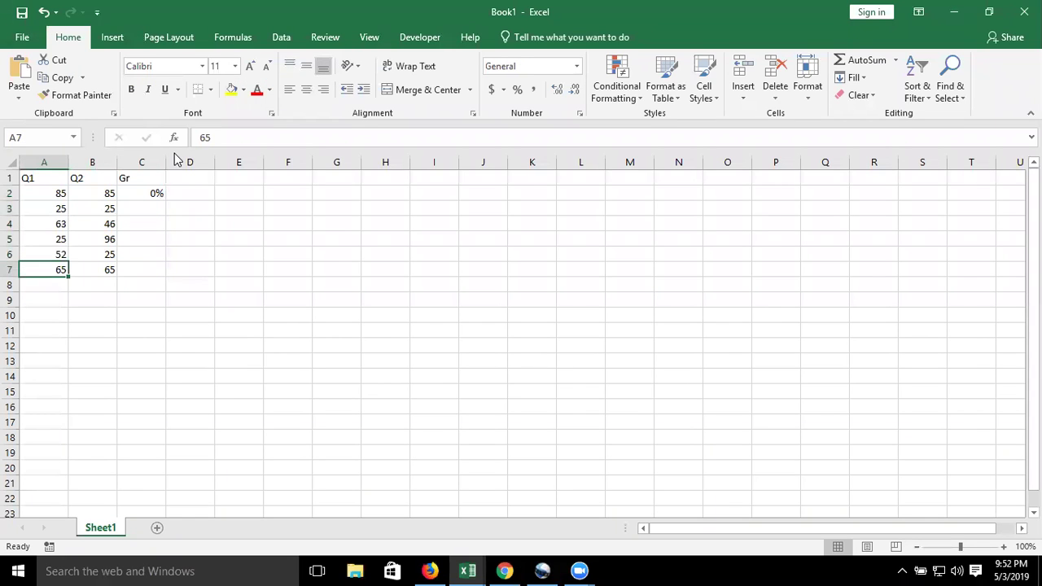
{"action": "key", "text": "alt+F11"}
Complete the header as For i = 1 To 7 and close the loop with Next i
{"action": "key", "text": "Tab"}
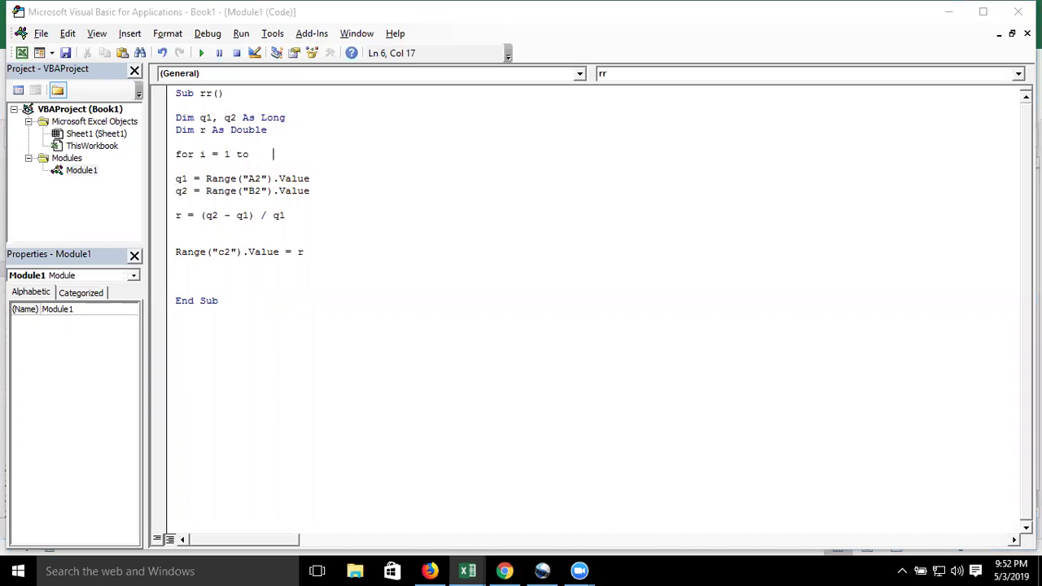
{"action": "type", "text": "7"}
{"action": "key", "text": "Down"}
{"action": "key", "text": "Down"}
{"action": "key", "text": "Down"}
{"action": "key", "text": "Down"}
{"action": "key", "text": "Down"}
{"action": "key", "text": "Down"}
{"action": "key", "text": "Down"}
{"action": "key", "text": "Down"}
{"action": "type", "text": "next i"}
{"action": "key", "text": "Return"}
{"action": "key", "text": "Up"}
{"action": "key", "text": "Up"}
{"action": "key", "text": "Up"}
{"action": "key", "text": "Up"}
{"action": "key", "text": "Up"}
{"action": "key", "text": "Up"}
{"action": "key", "text": "shift+Down"}
{"action": "key", "text": "shift+Down"}
{"action": "key", "text": "shift+Down"}
{"action": "key", "text": "shift+Down"}
{"action": "key", "text": "shift+Down"}
{"action": "key", "text": "shift+Down"}
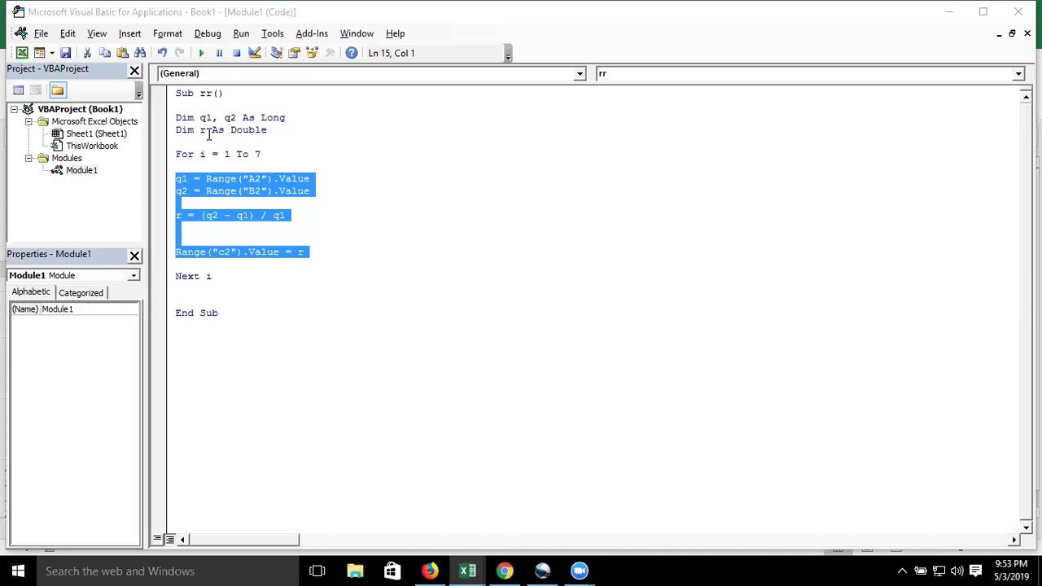
Locate and select the loop counter i on the For line
{"action": "key", "text": "Left"}
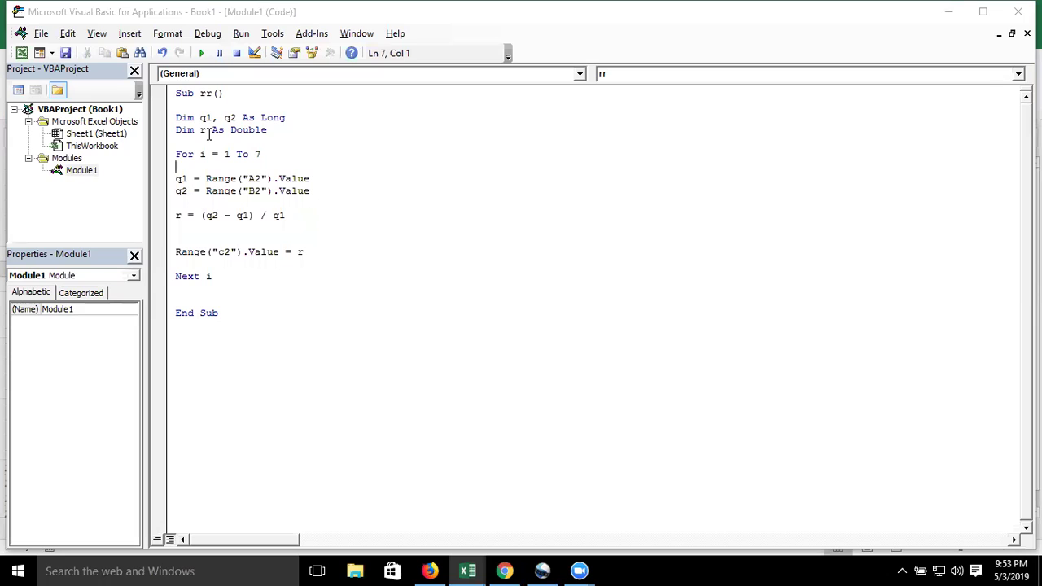
{"action": "key", "text": "shift+Down"}
{"action": "key", "text": "Right"}
{"action": "key", "text": "shift+Down"}
{"action": "key", "text": "Right"}
{"action": "key", "text": "Up"}
{"action": "key", "text": "Up"}
{"action": "key", "text": "Up"}
{"action": "key", "text": "Up"}
{"action": "key", "text": "shift+Down"}
{"action": "key", "text": "Right"}
{"action": "key", "text": "Up"}
{"action": "key", "text": "Right"}
{"action": "key", "text": "Right"}
Change the q1 line's reference from "A2" to "A" & i
{"action": "key", "text": "Right"}
{"action": "key", "text": "Right"}
{"action": "key", "text": "Right"}
{"action": "key", "text": "shift+Left"}
{"action": "key", "text": "Down"}
{"action": "key", "text": "Up"}
{"action": "key", "text": "shift+Right"}
{"action": "key", "text": "Down"}
{"action": "key", "text": "Down"}
{"action": "left_click", "coordinate": [261, 178]}
{"action": "key", "text": "Left"}
{"action": "key", "text": "Delete"}
{"action": "key", "text": "Right"}
{"action": "type", "text": "& i"}
{"action": "key", "text": "Down"}
{"action": "key", "text": "Down"}
{"action": "key", "text": "Down"}
{"action": "key", "text": "Down"}
Change the q2 line's reference from "B2" to "B" & i, dismissing the compile error
{"action": "left_click", "coordinate": [262, 191]}
{"action": "key", "text": "BackSpace"}
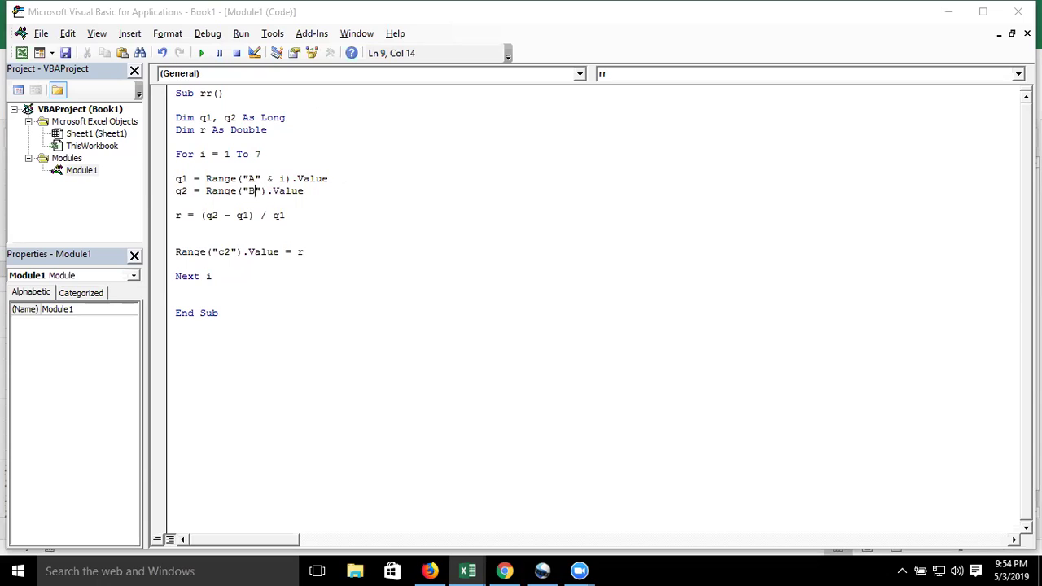
{"action": "key", "text": "Right"}
{"action": "type", "text": "&"}
{"action": "left_click", "coordinate": [230, 271]}
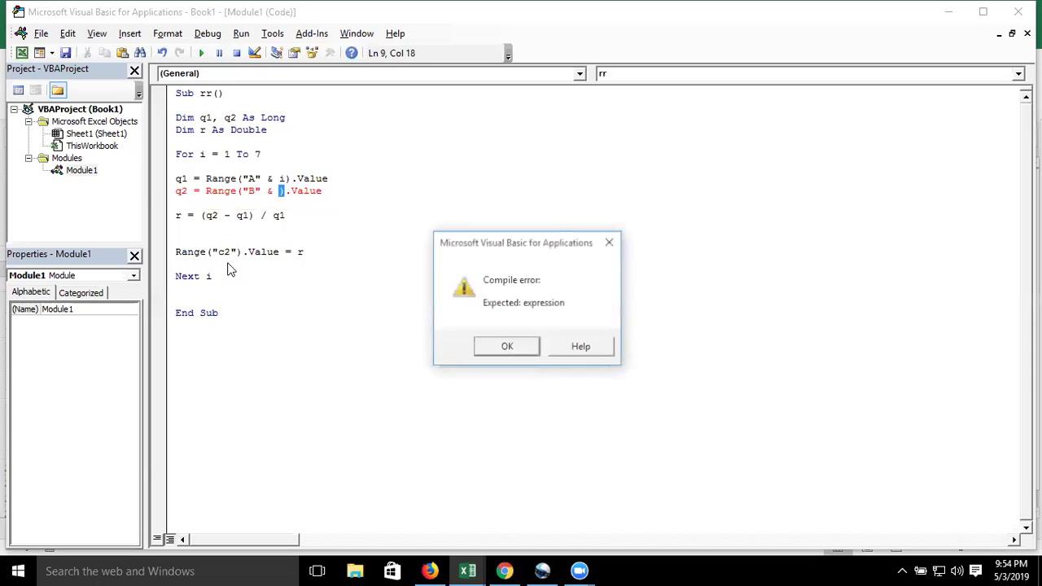
{"action": "key", "text": "Return"}
{"action": "left_click", "coordinate": [279, 193]}
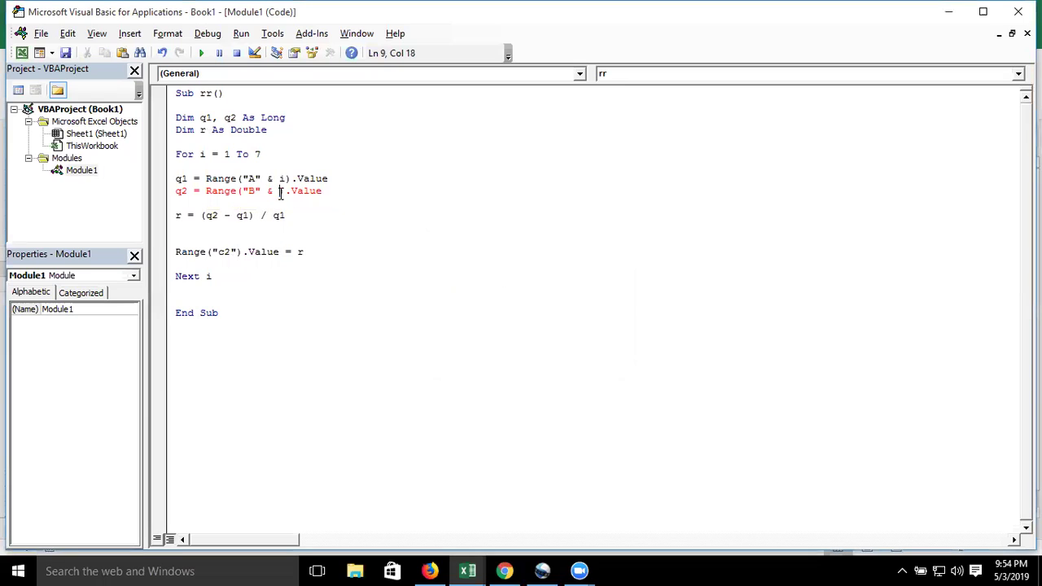
{"action": "type", "text": "i"}
Change the output line's reference from "c2" to "c" & i
{"action": "left_click", "coordinate": [232, 251]}
{"action": "key", "text": "Delete"}
{"action": "key", "text": "BackSpace"}
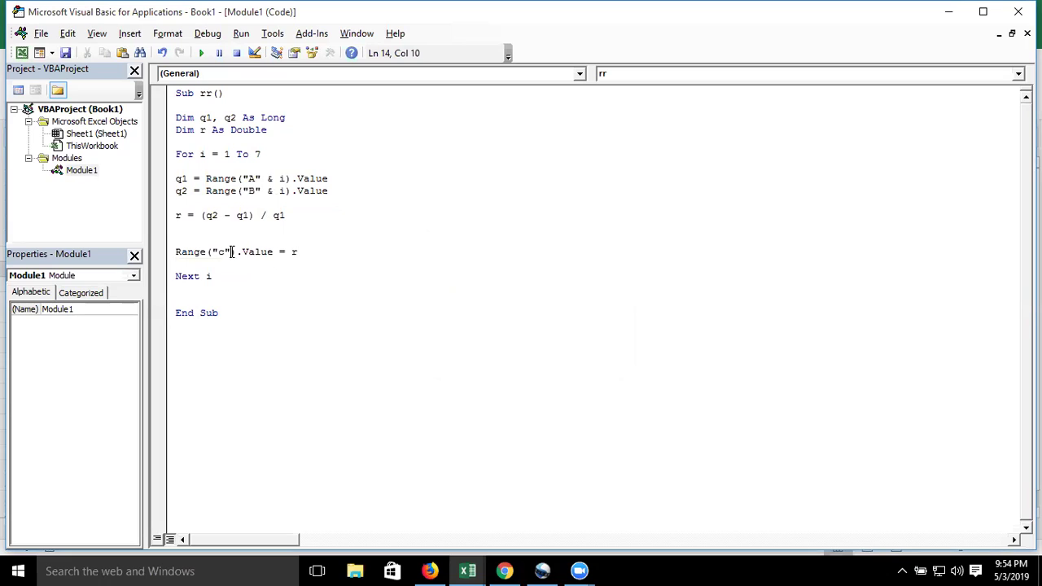
{"action": "type", "text": "\" "}
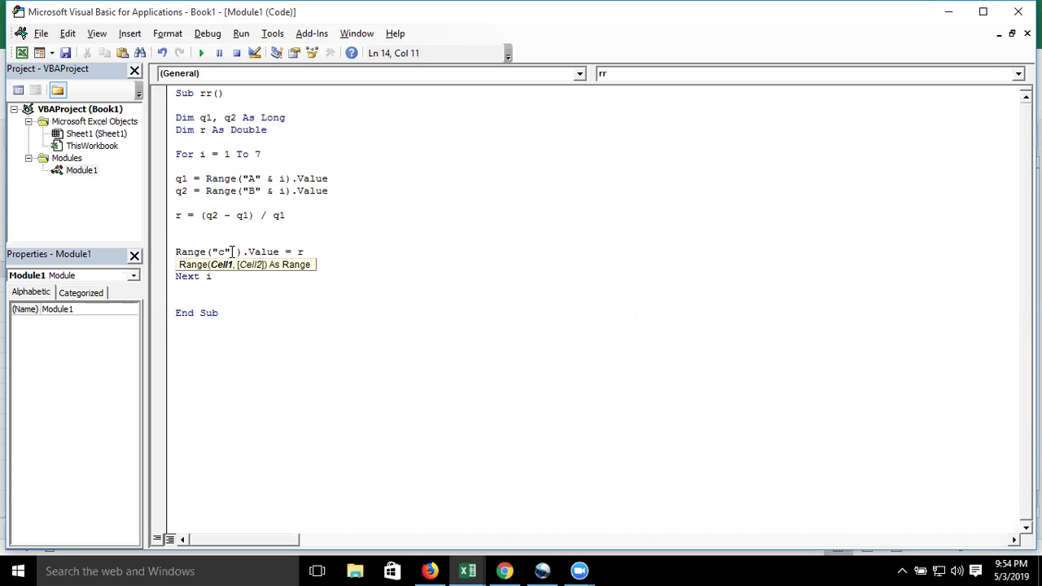
{"action": "type", "text": "& "}
{"action": "type", "text": "i"}
{"action": "left_click", "coordinate": [262, 293]}
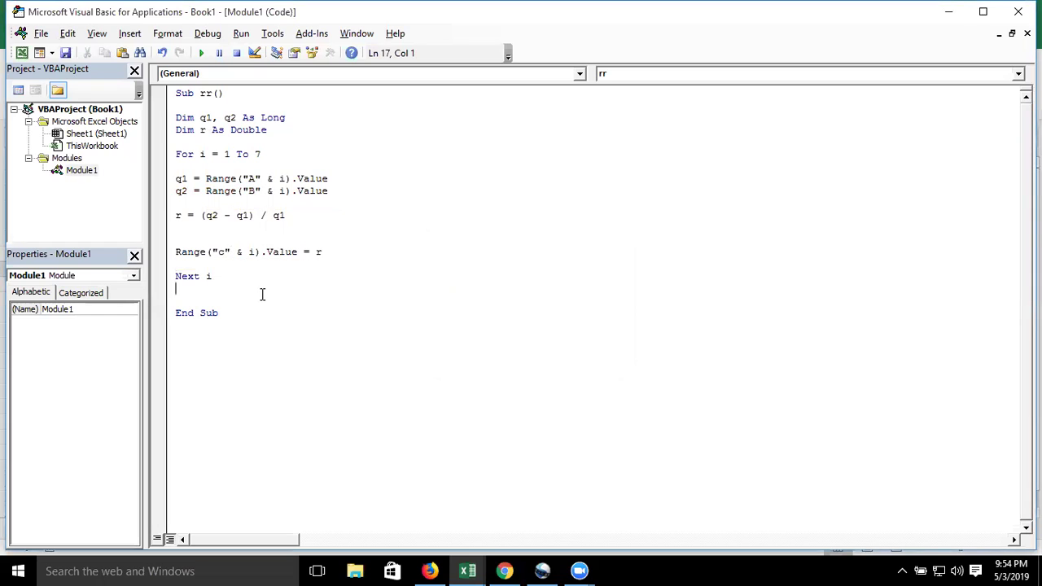
{"action": "left_click", "coordinate": [251, 279]}
Start stepping through rr with F8 and advance to the q1 line
{"action": "left_click", "coordinate": [202, 155]}
{"action": "key", "text": "F8"}
{"action": "key", "text": "F8"}
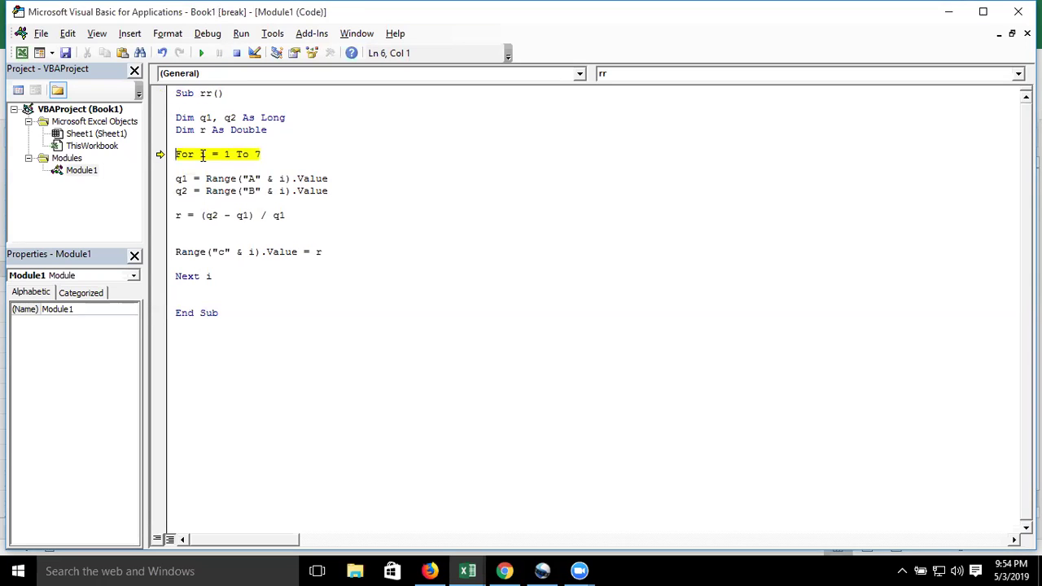
{"action": "left_click", "coordinate": [207, 33]}
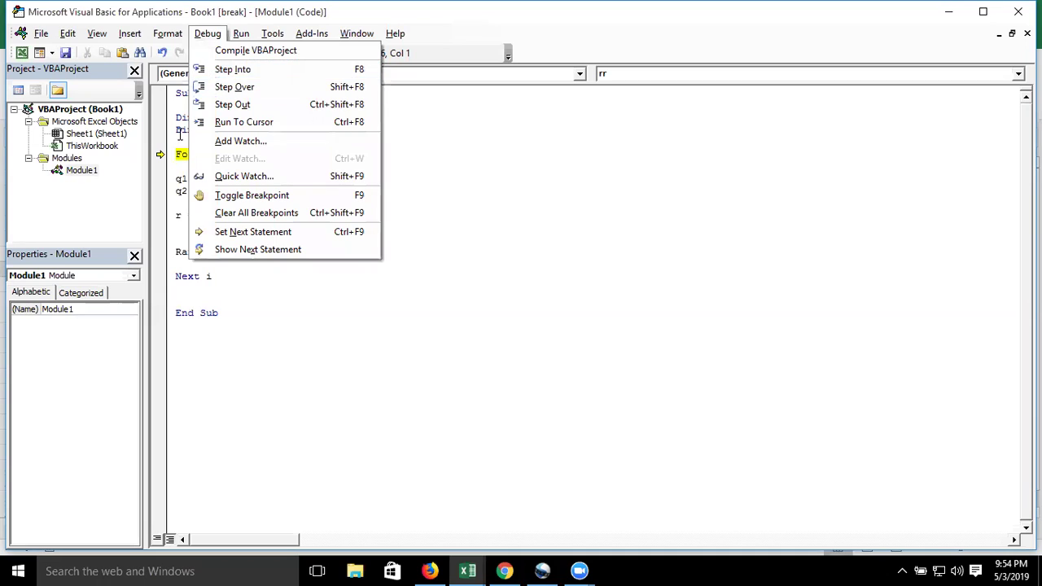
{"action": "left_click", "coordinate": [176, 164]}
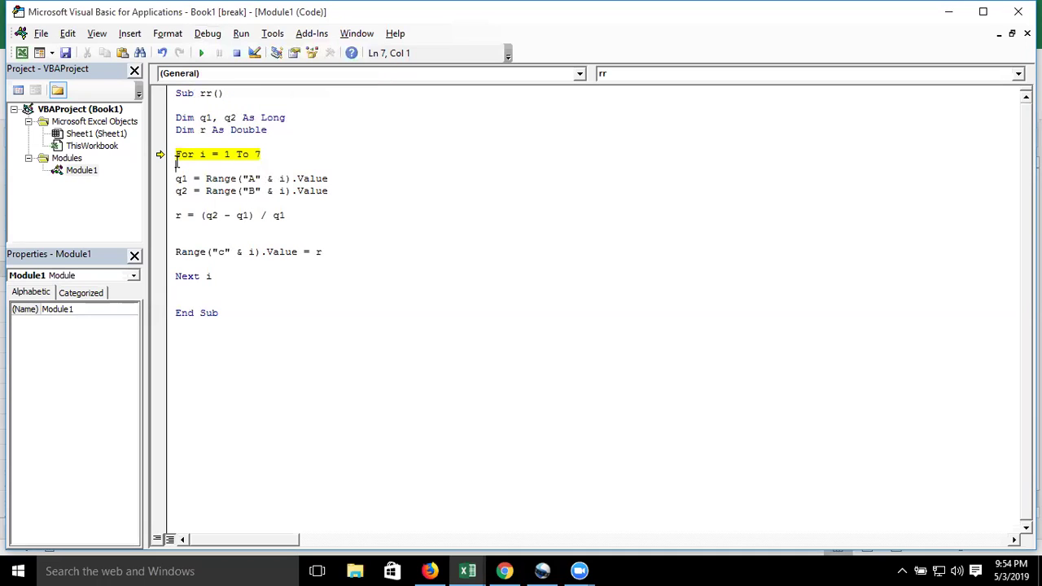
{"action": "key", "text": "F8"}
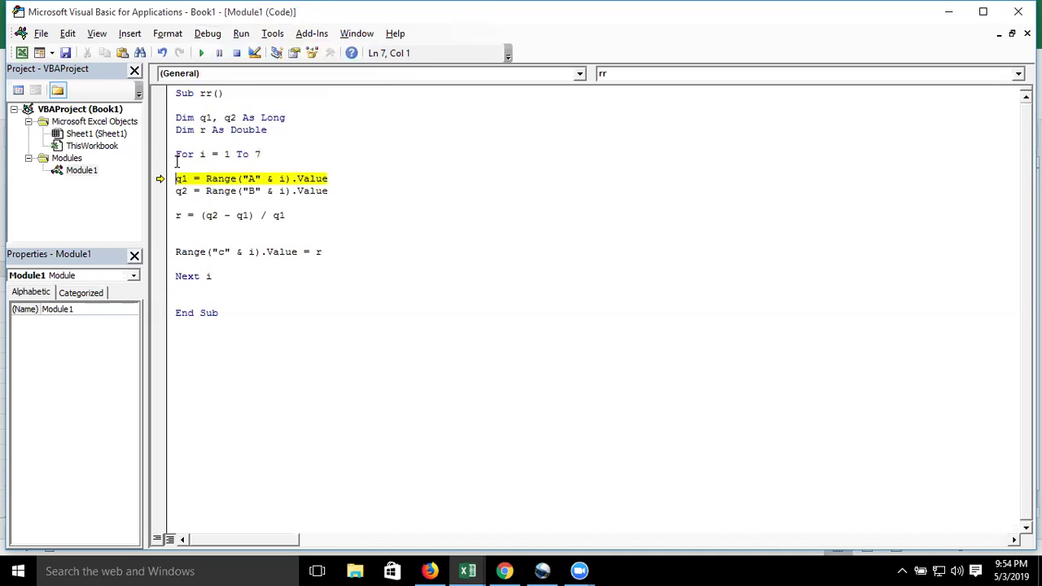
Confirm i equals 1 and glance at the worksheet before returning to the code
{"action": "mouse_move", "coordinate": [202, 155]}
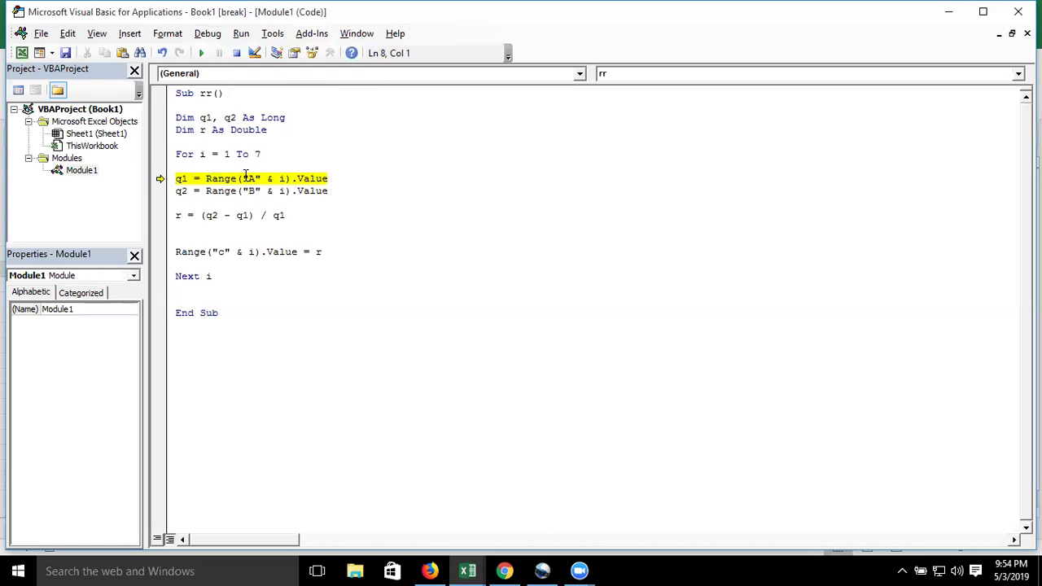
{"action": "mouse_move", "coordinate": [281, 179]}
{"action": "key", "text": "alt+F11"}
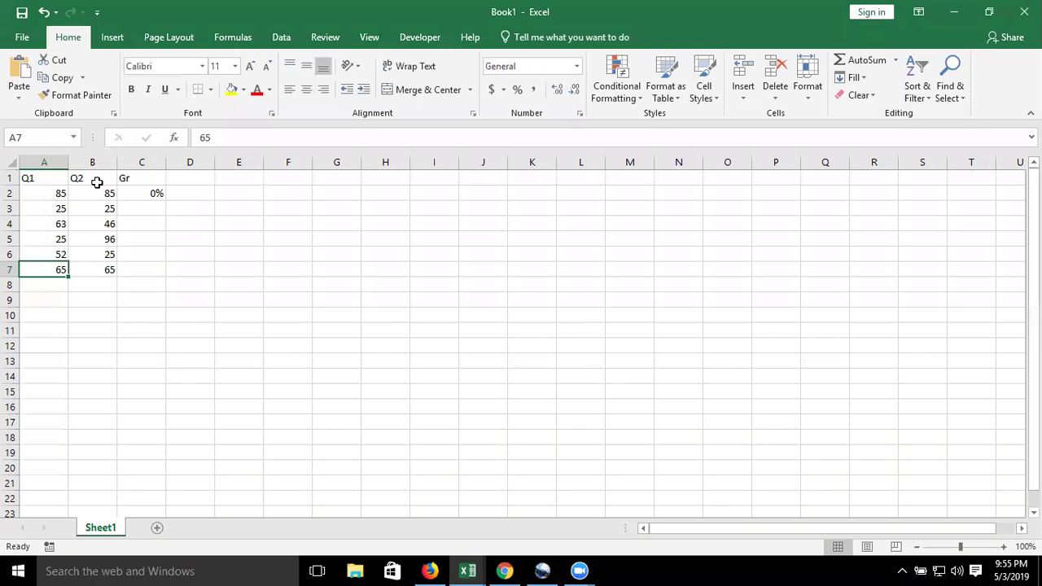
{"action": "key", "text": "alt+F11"}
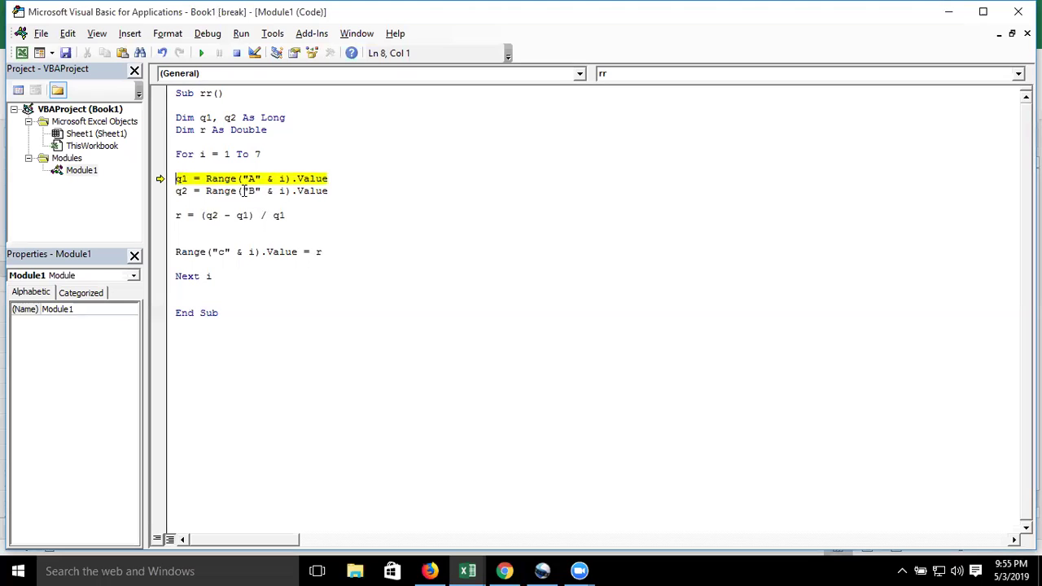
Change the A, B and c Range references to row i + 1
{"action": "left_click", "coordinate": [286, 179]}
{"action": "type", "text": "+1"}
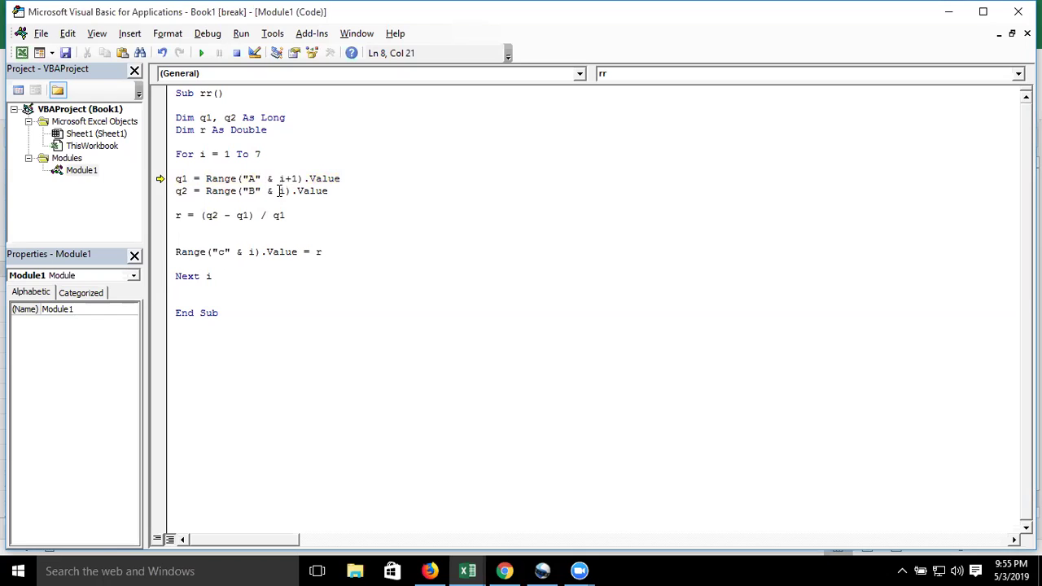
{"action": "left_click", "coordinate": [289, 191]}
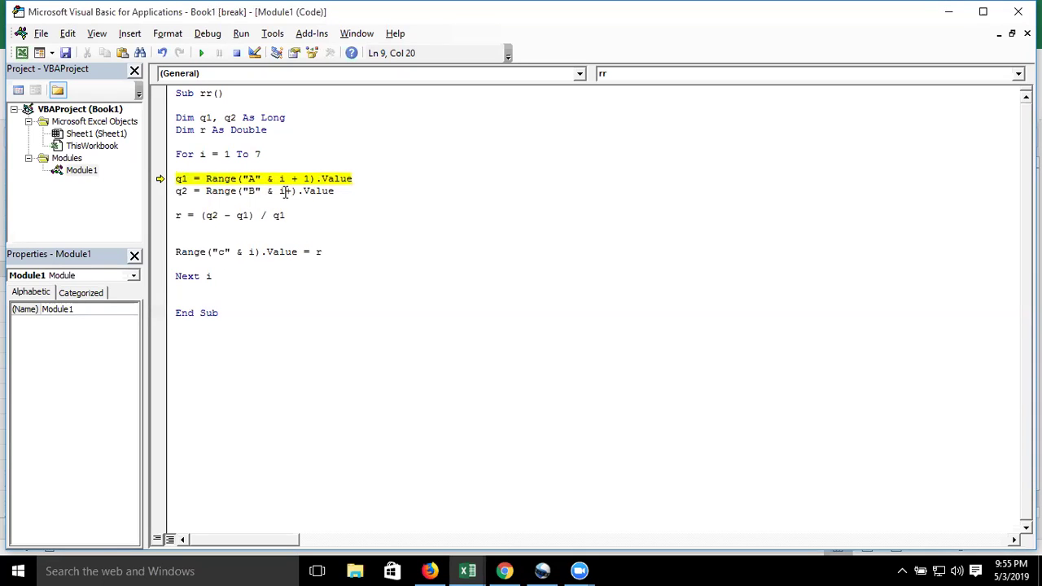
{"action": "type", "text": "+"}
{"action": "left_click", "coordinate": [280, 217]}
{"action": "key", "text": "Return"}
{"action": "key", "text": "Left"}
{"action": "type", "text": "1"}
{"action": "left_click", "coordinate": [255, 253]}
{"action": "type", "text": "+ 1)"}
{"action": "left_click", "coordinate": [269, 204]}
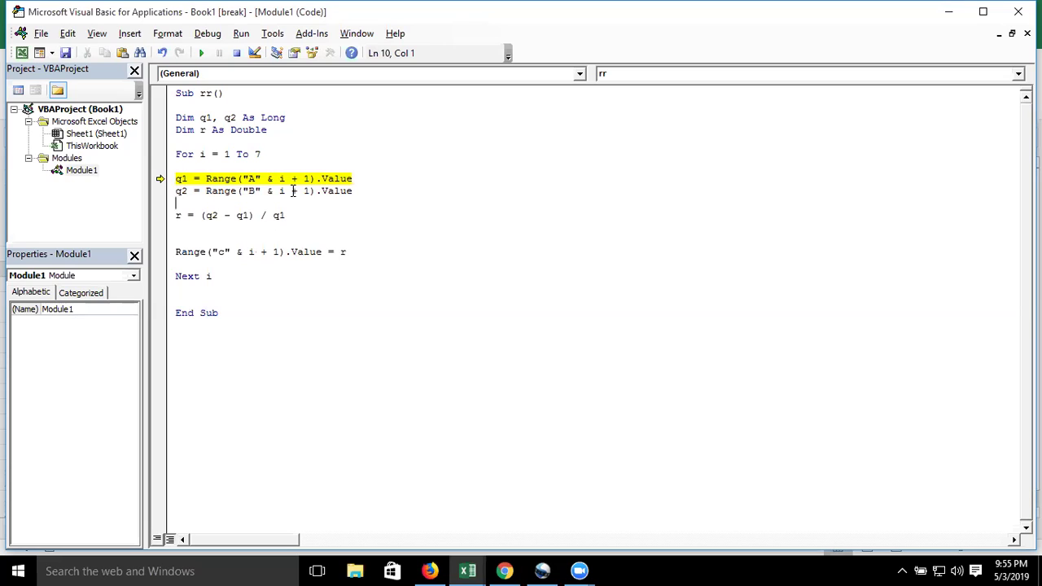
Step through the loop with F8 inspecting values, then continue until the Overflow error
{"action": "left_click_drag", "start_coordinate": [279, 179], "coordinate": [311, 180]}
{"action": "mouse_move", "coordinate": [283, 187]}
{"action": "left_click", "coordinate": [227, 260]}
{"action": "key", "text": "F8"}
{"action": "key", "text": "F8"}
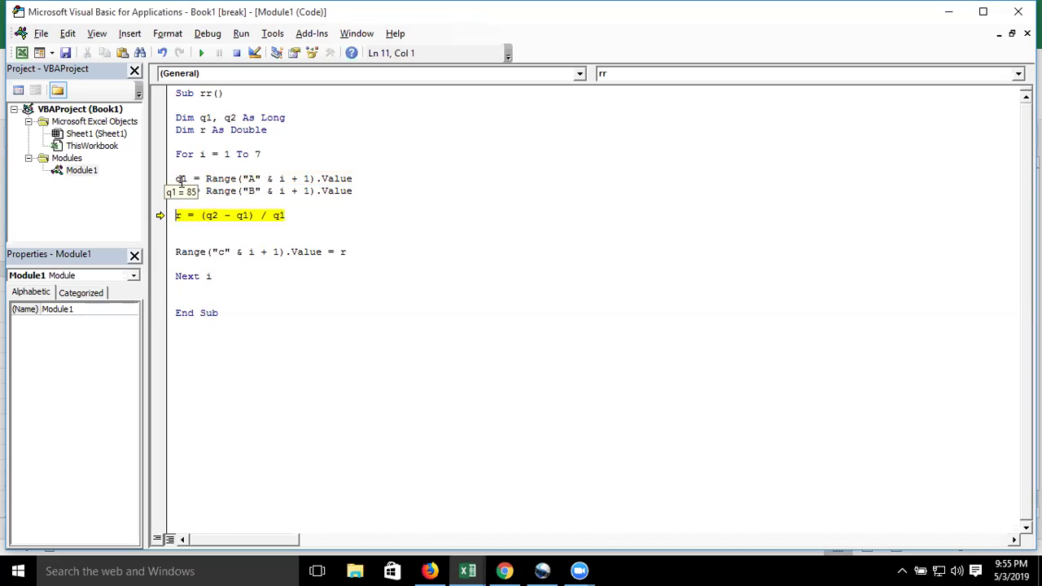
{"action": "mouse_move", "coordinate": [184, 192]}
{"action": "key", "text": "F8"}
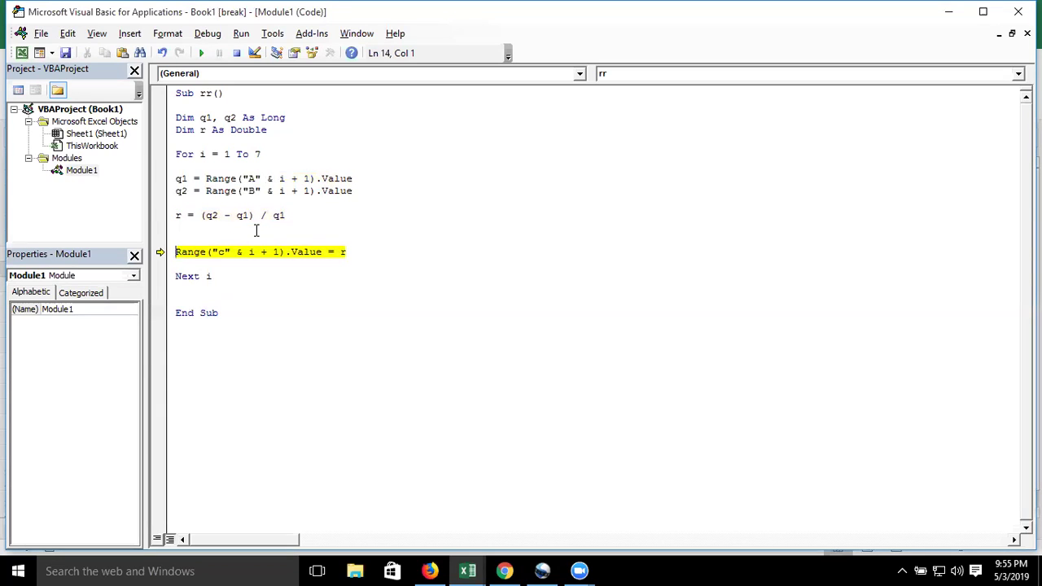
{"action": "mouse_move", "coordinate": [253, 252]}
{"action": "key", "text": "F8"}
{"action": "key", "text": "F8"}
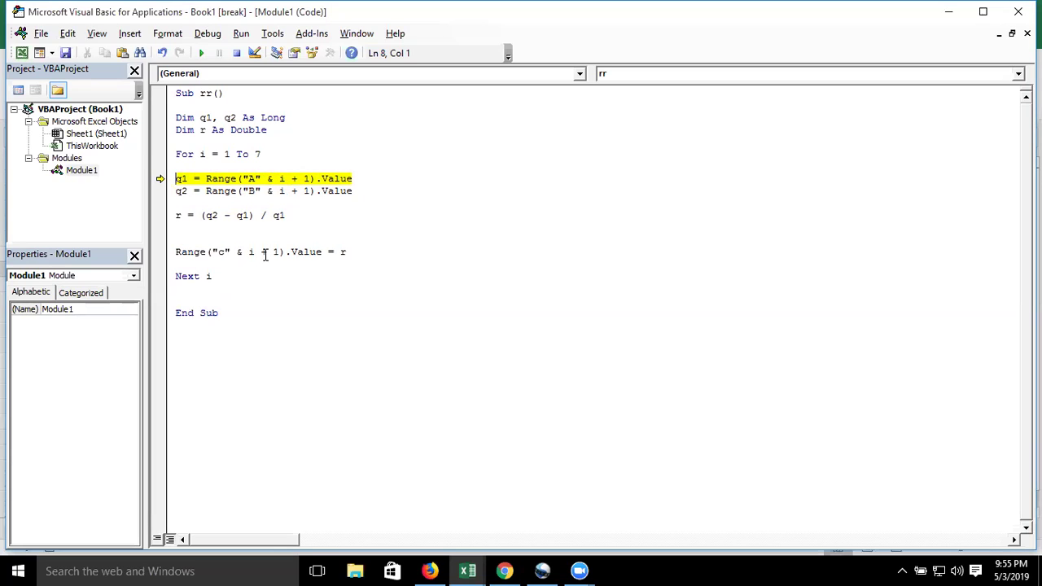
{"action": "key", "text": "F8"}
{"action": "key", "text": "F8"}
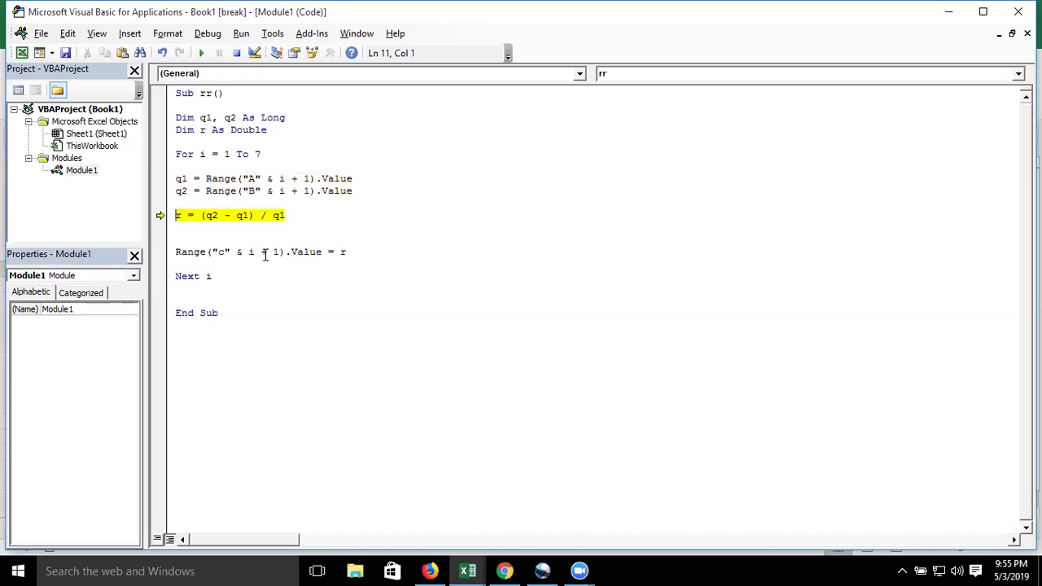
{"action": "key", "text": "F8"}
{"action": "left_click", "coordinate": [204, 54]}
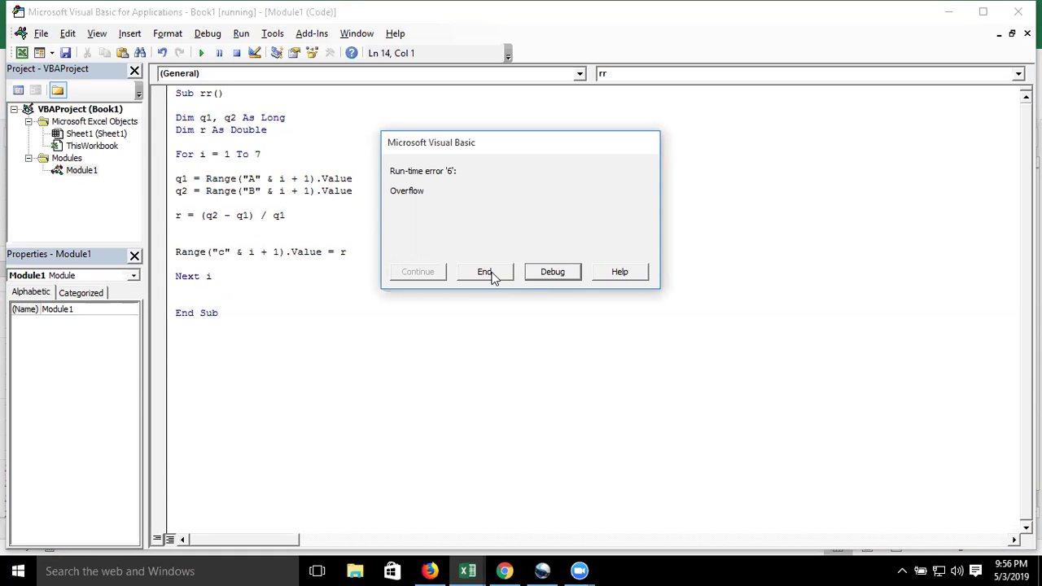
Break into the failing line, inspect its values, and reset the macro run
{"action": "left_click", "coordinate": [536, 276]}
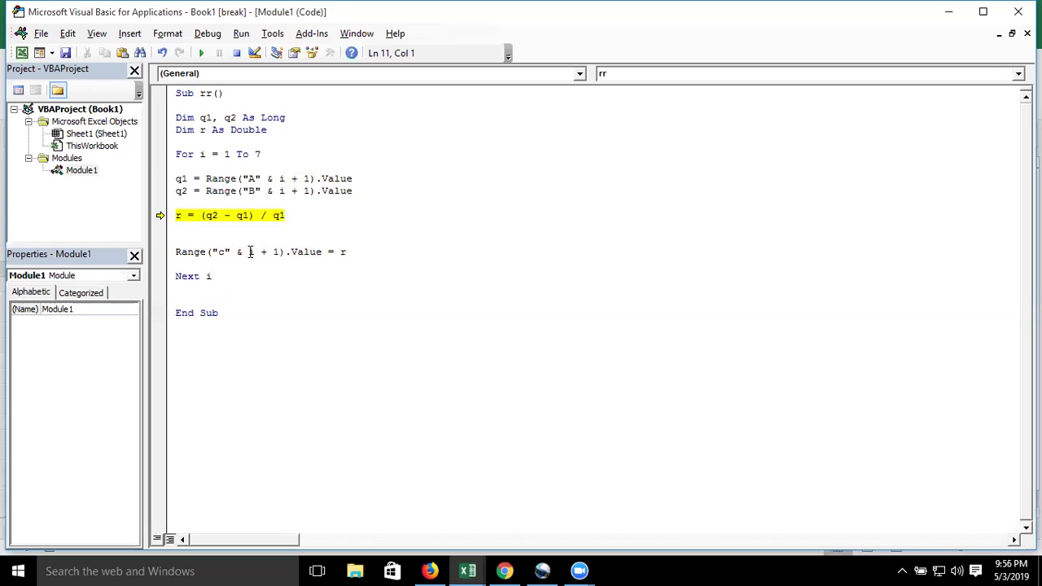
{"action": "mouse_move", "coordinate": [178, 218]}
{"action": "mouse_move", "coordinate": [215, 217]}
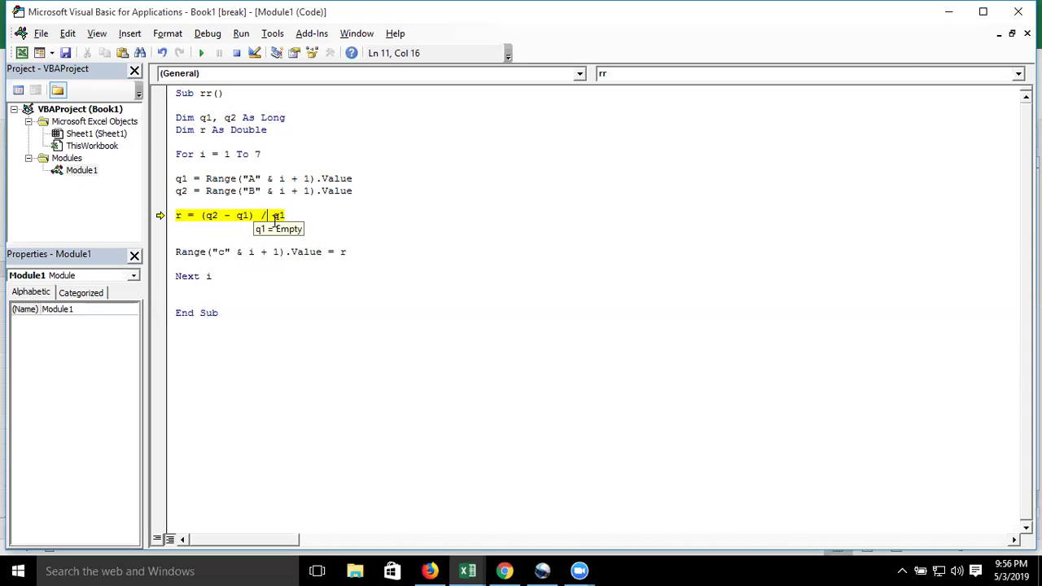
{"action": "key", "text": "alt+F11"}
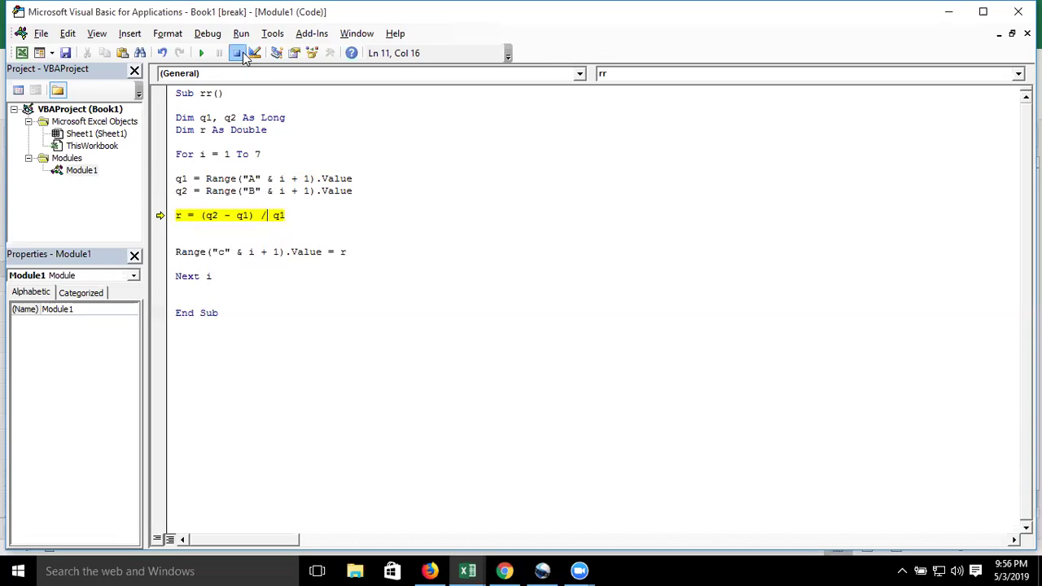
{"action": "left_click", "coordinate": [238, 53]}
{"action": "left_click", "coordinate": [231, 215]}
Select the Gr results in C2:C7 on the worksheet
{"action": "key", "text": "alt+F11"}
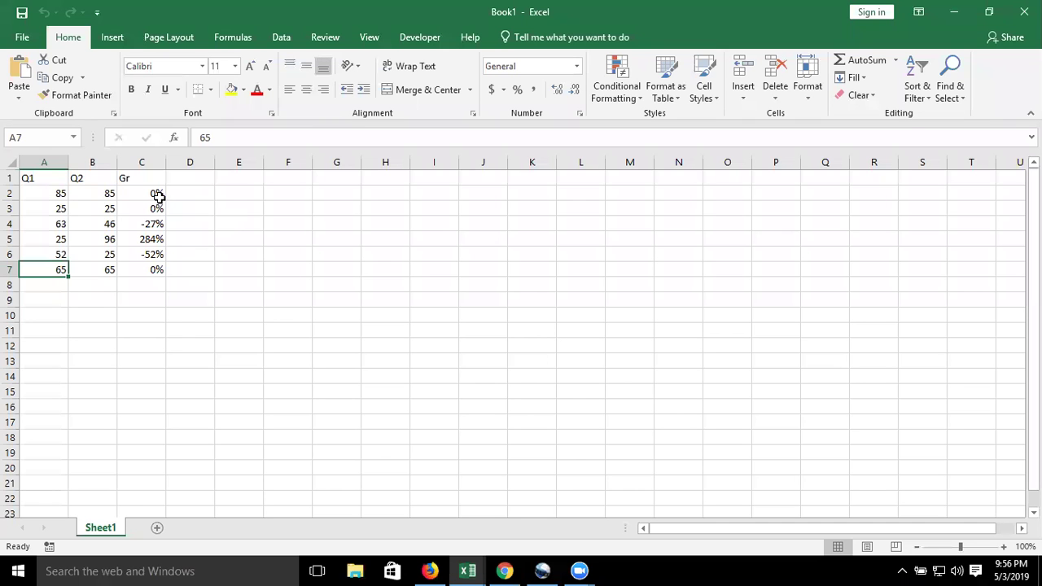
{"action": "left_click", "coordinate": [157, 196]}
{"action": "key", "text": "ctrl+shift+Down"}
Clear C2:C7 and change the loop start to For i = 2
{"action": "key", "text": "Delete"}
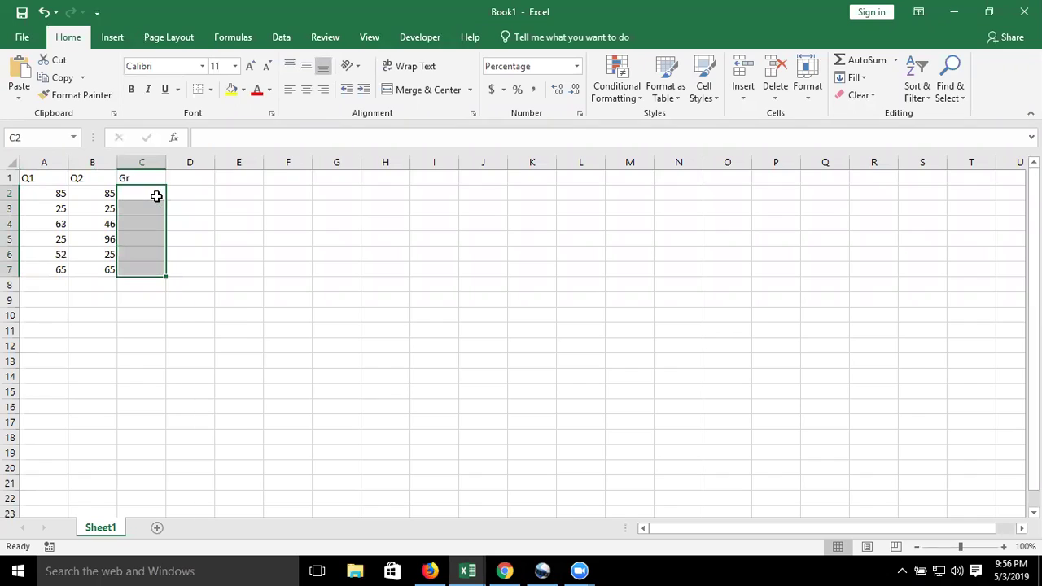
{"action": "key", "text": "alt+F11"}
{"action": "left_click", "coordinate": [284, 178]}
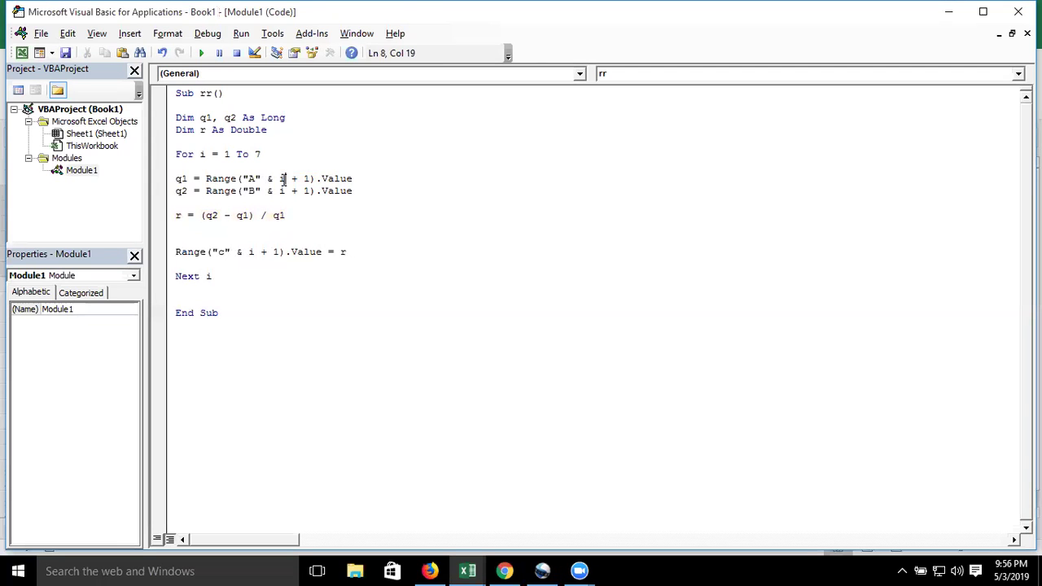
{"action": "double_click", "coordinate": [227, 155]}
{"action": "type", "text": "2"}
Remove the + 1 offsets from the q1, q2 and output Range lines
{"action": "left_click_drag", "start_coordinate": [290, 178], "coordinate": [311, 178]}
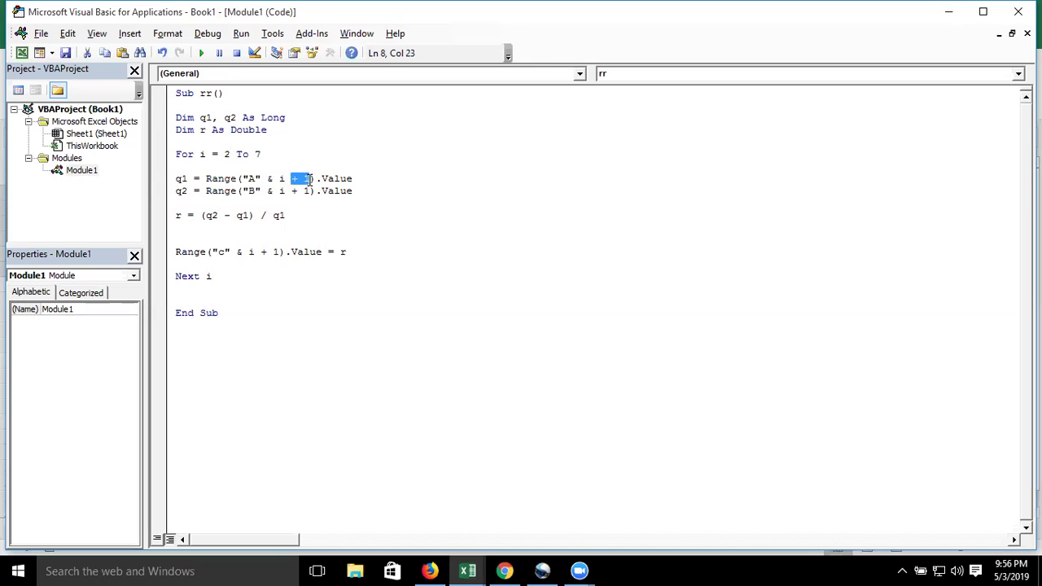
{"action": "key", "text": "BackSpace"}
{"action": "key", "text": "BackSpace"}
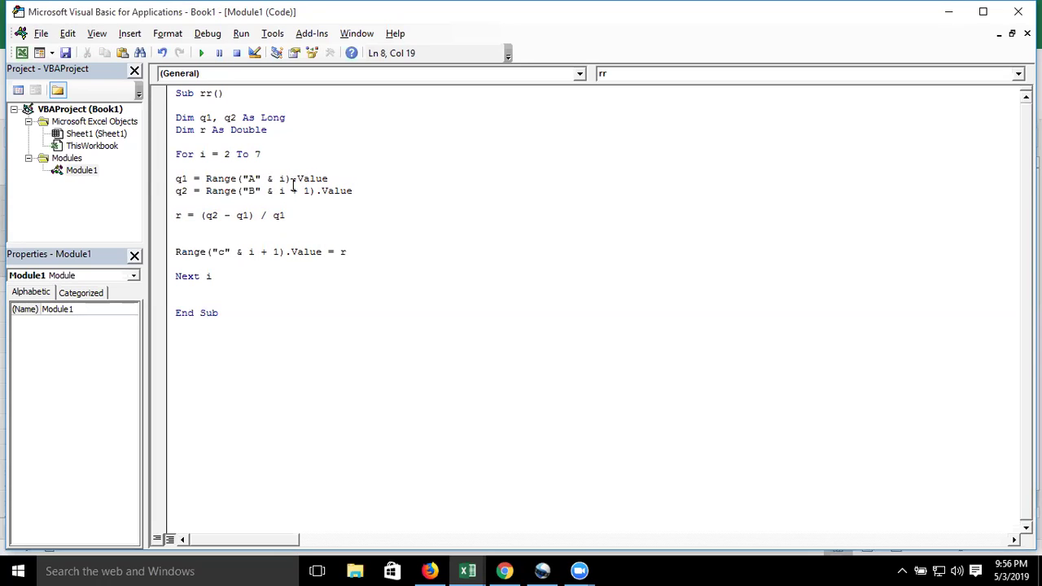
{"action": "left_click_drag", "start_coordinate": [290, 191], "coordinate": [313, 191]}
{"action": "key", "text": "BackSpace"}
{"action": "left_click", "coordinate": [279, 253]}
{"action": "left_click_drag", "start_coordinate": [279, 252], "coordinate": [260, 252]}
{"action": "key", "text": "BackSpace"}
{"action": "key", "text": "BackSpace"}
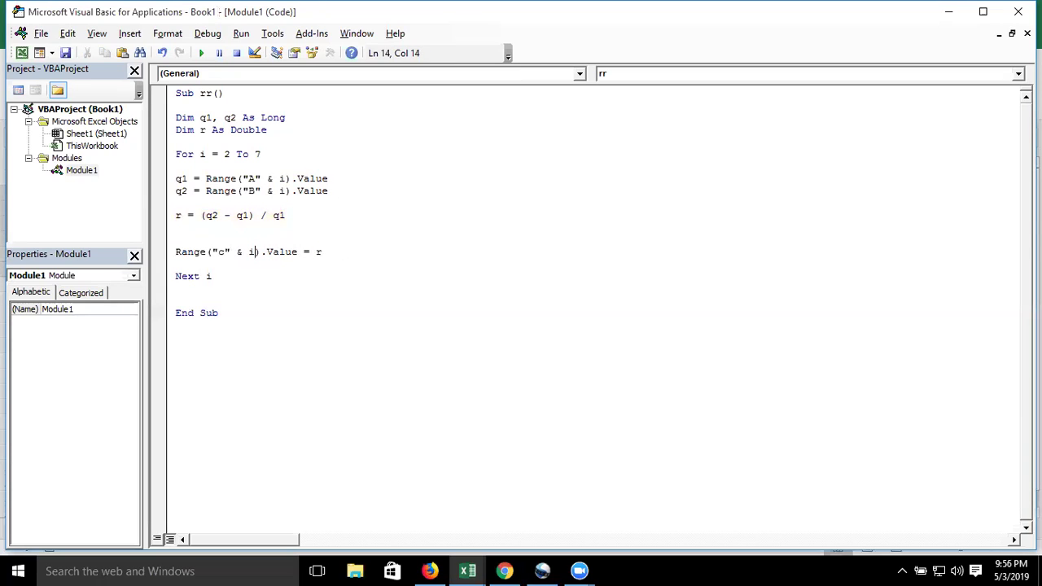
{"action": "left_click", "coordinate": [251, 203]}
Run rr and check the Gr percentages filled in on the worksheet
{"action": "left_click", "coordinate": [205, 155]}
{"action": "left_click", "coordinate": [202, 53]}
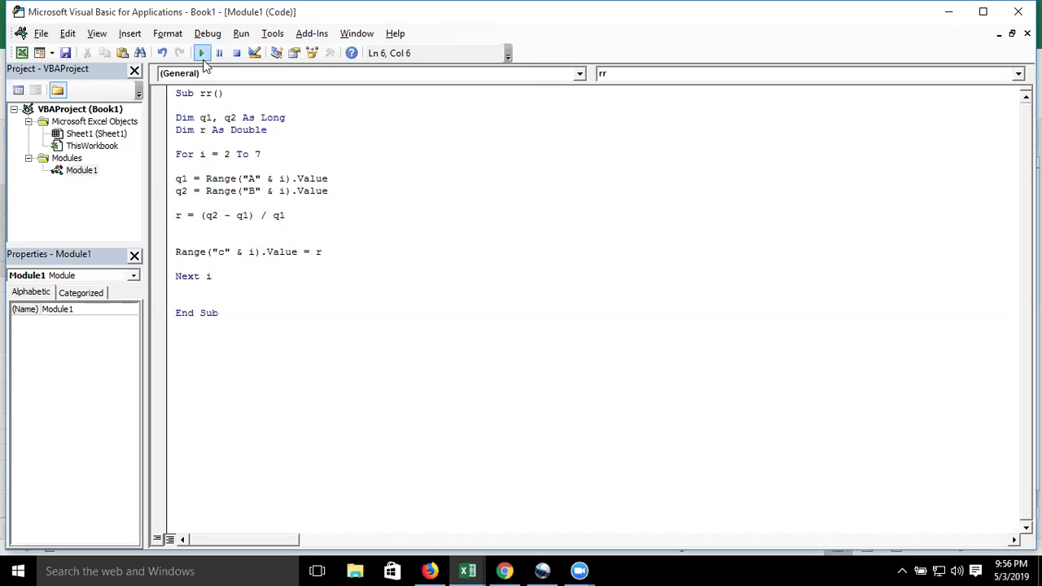
{"action": "key", "text": "alt+F11"}
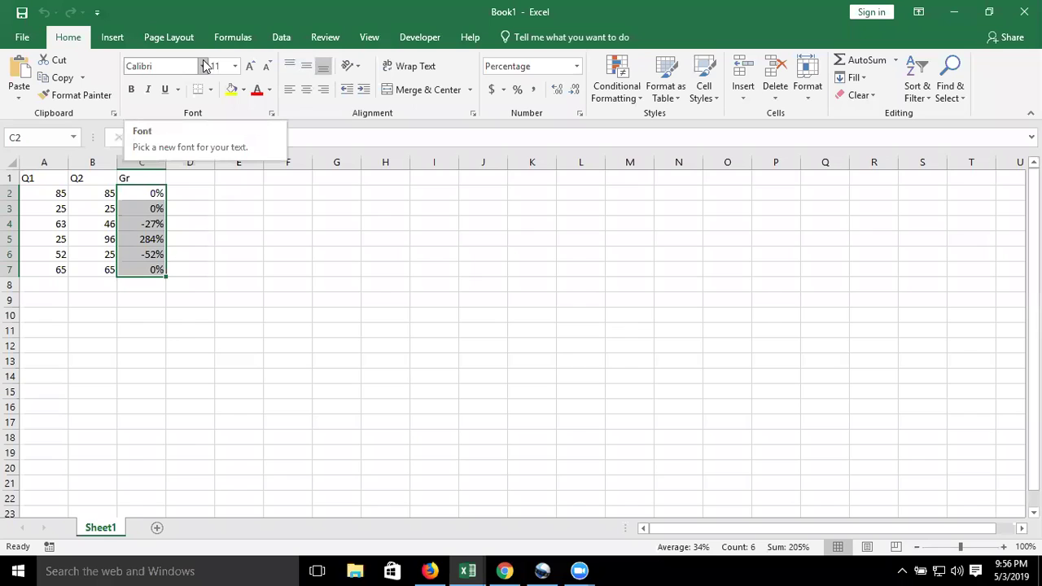
{"action": "key", "text": "alt+F11"}
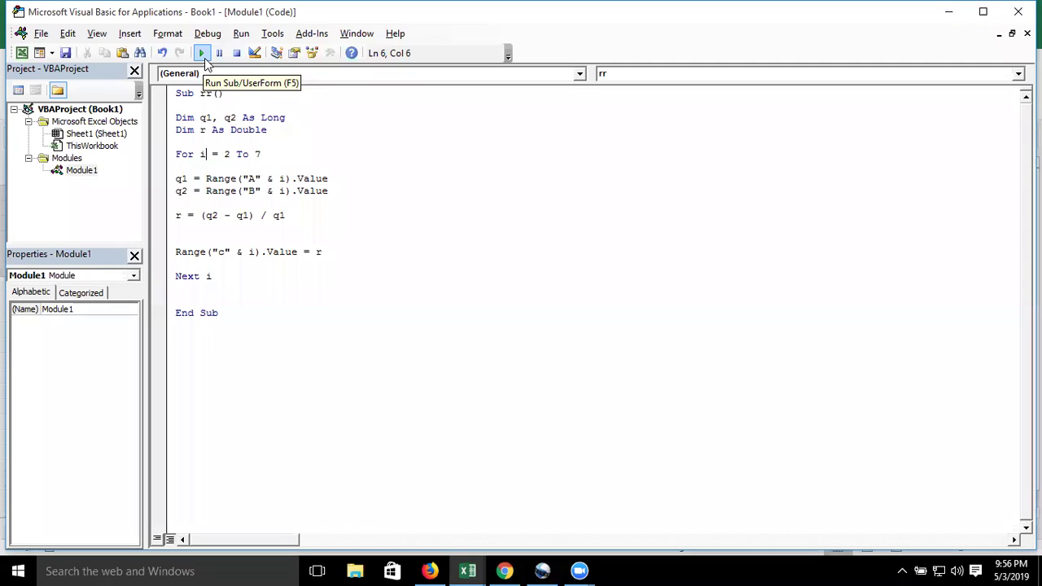
{"action": "left_click", "coordinate": [205, 62]}
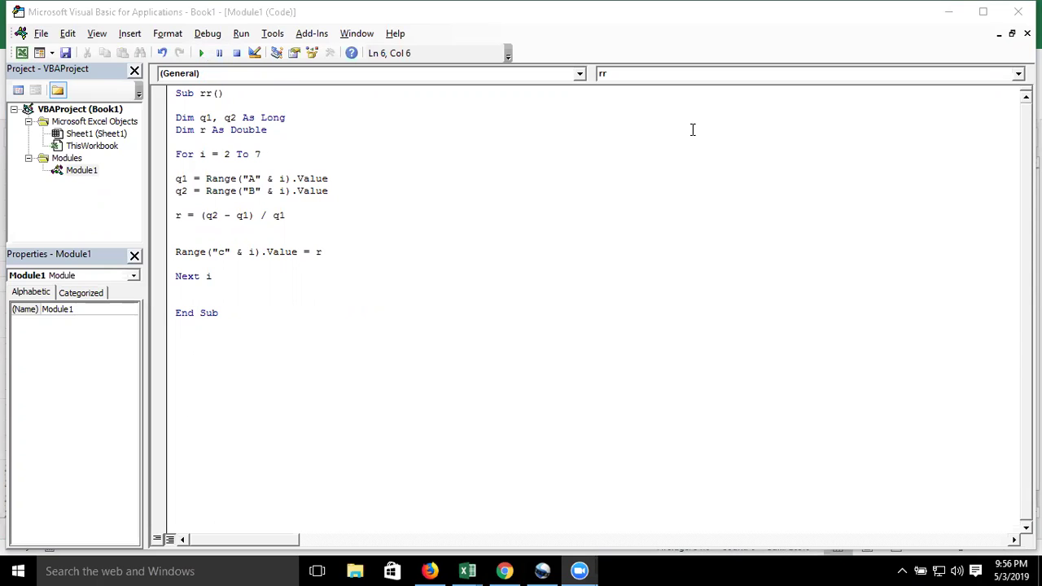
{"action": "left_click", "coordinate": [187, 501]}
Add a new Sheet2 and enter the headers P, R, T and Amt in row 1
{"action": "key", "text": "alt+Tab"}
{"action": "key", "text": "alt+Tab"}
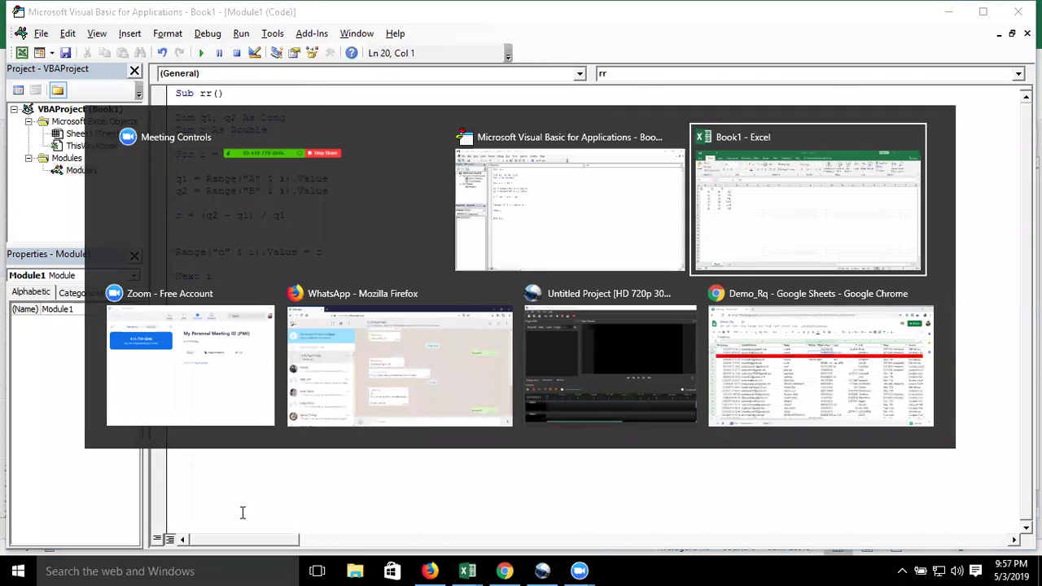
{"action": "left_click", "coordinate": [157, 529]}
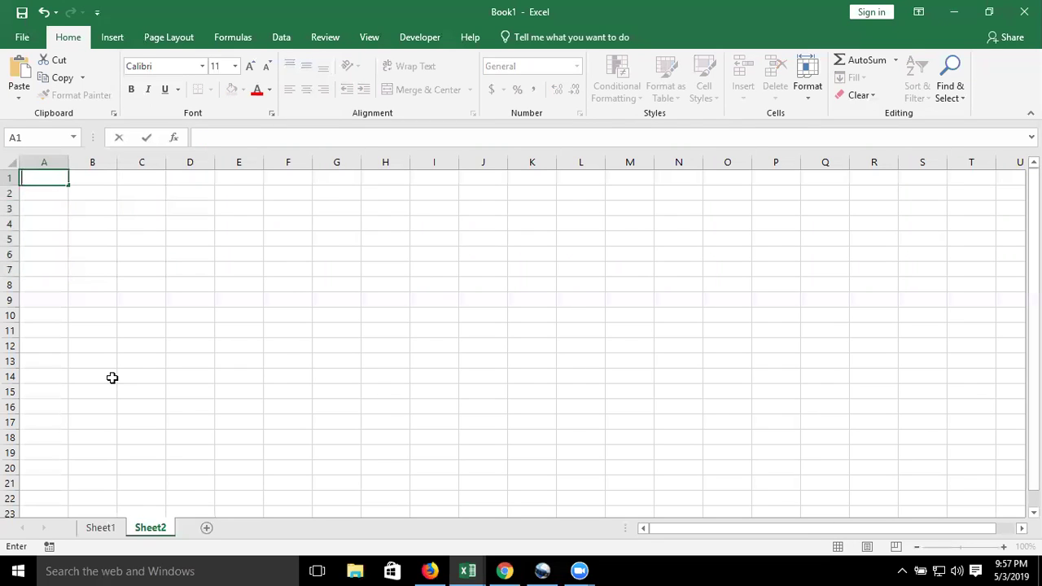
{"action": "type", "text": "P"}
{"action": "key", "text": "Tab"}
{"action": "type", "text": "R"}
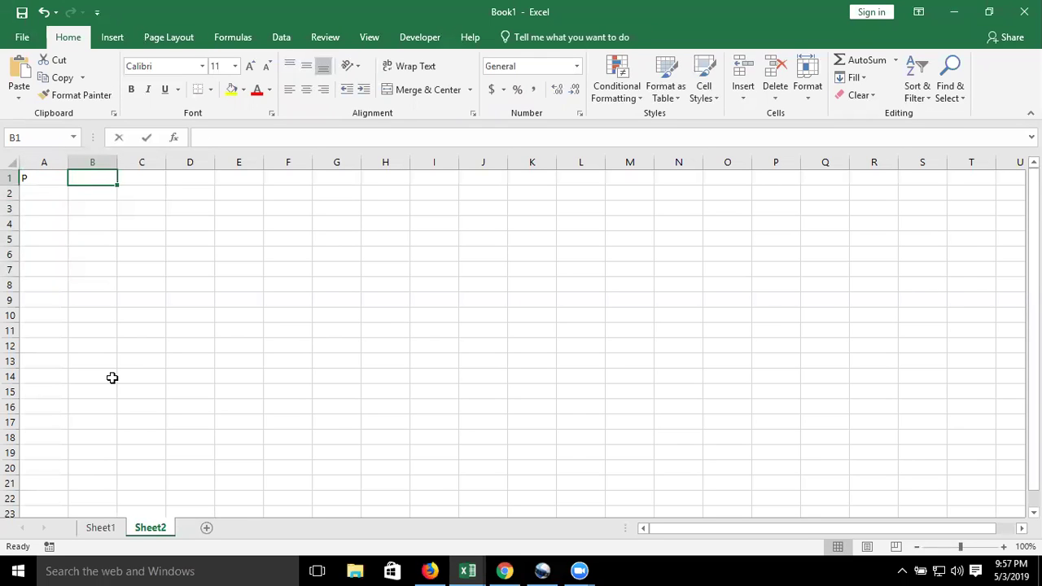
{"action": "key", "text": "Tab"}
{"action": "type", "text": "T"}
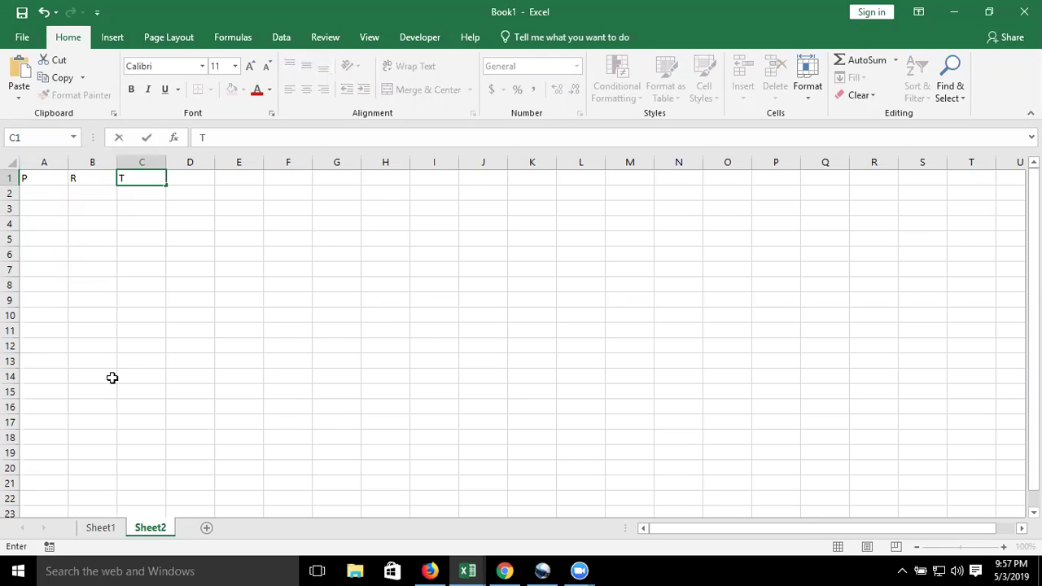
{"action": "key", "text": "Tab"}
{"action": "type", "text": "Amt"}
{"action": "key", "text": "ctrl+Return"}
Enter rows 2 and 3: 50000, 8%, 3 and 850000, 7%, 5
{"action": "key", "text": "Return"}
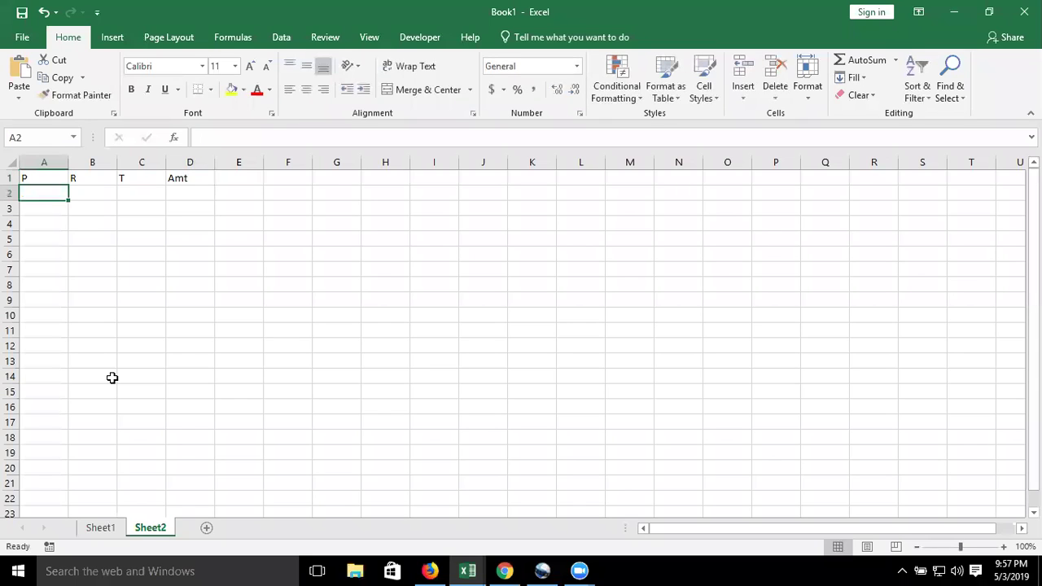
{"action": "type", "text": "50000"}
{"action": "key", "text": "Tab"}
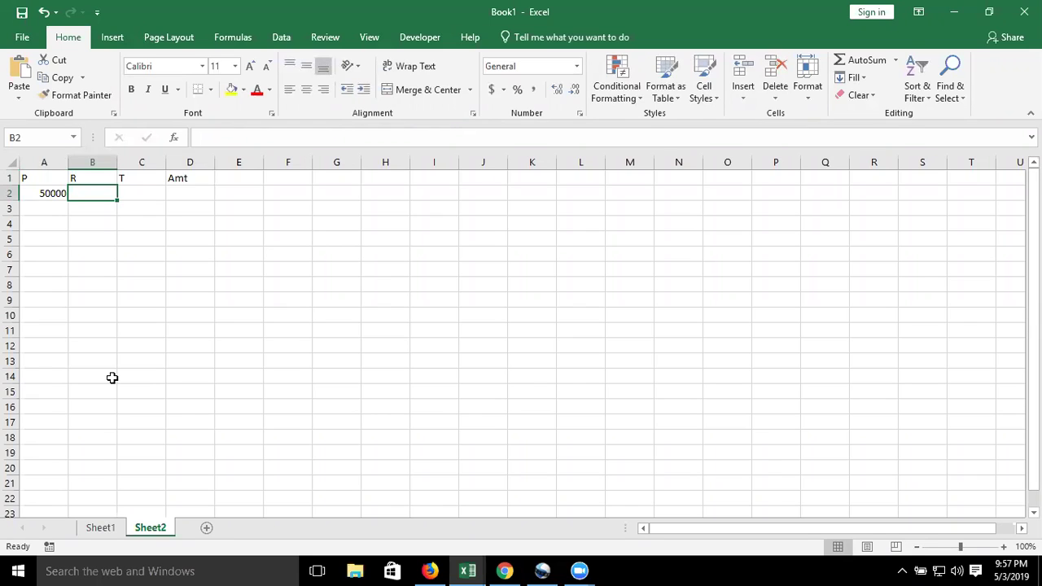
{"action": "type", "text": "8%"}
{"action": "key", "text": "Tab"}
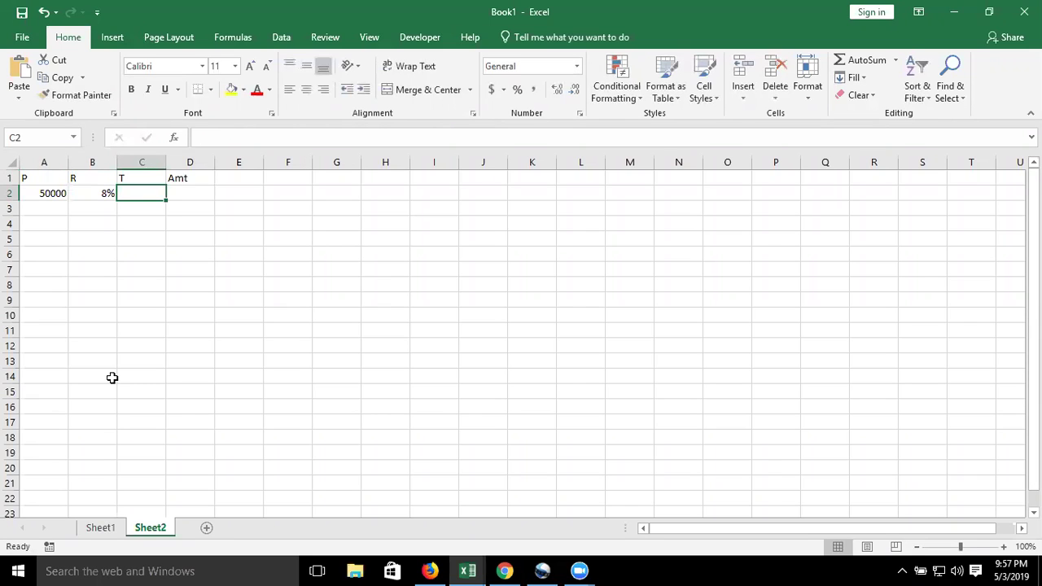
{"action": "type", "text": "3"}
{"action": "key", "text": "Return"}
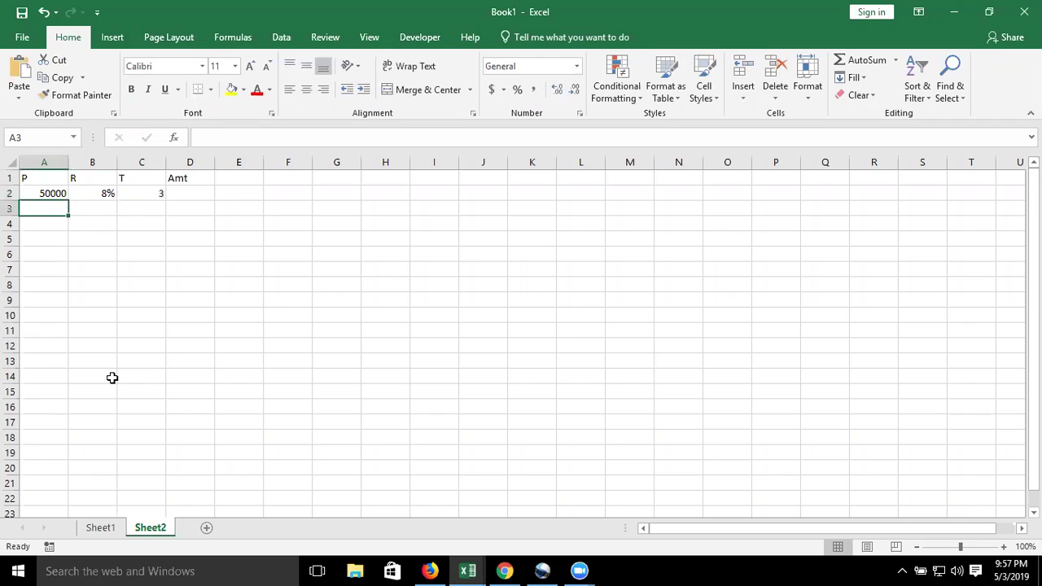
{"action": "type", "text": "85000"}
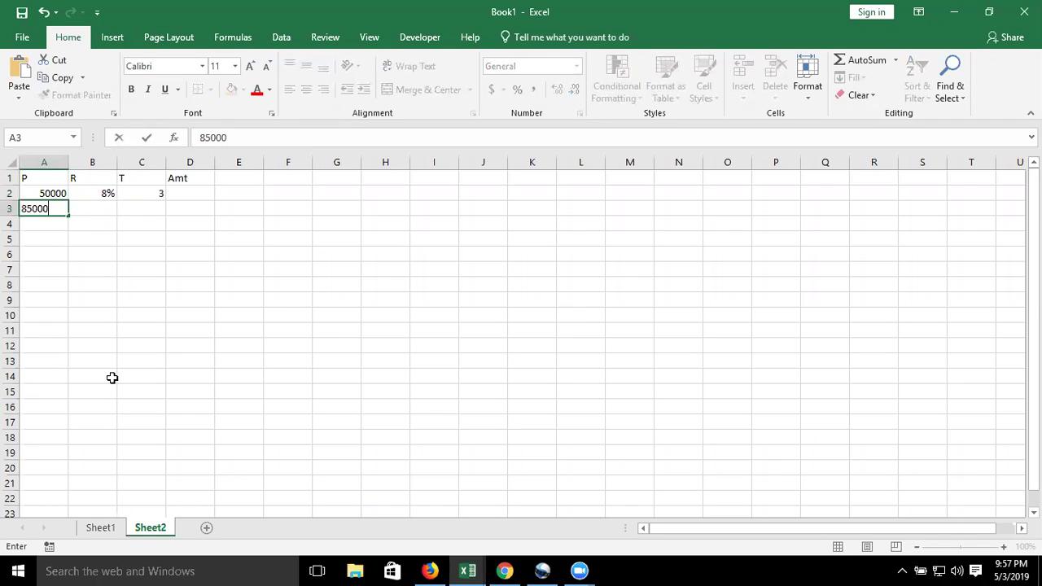
{"action": "type", "text": "0"}
{"action": "key", "text": "Tab"}
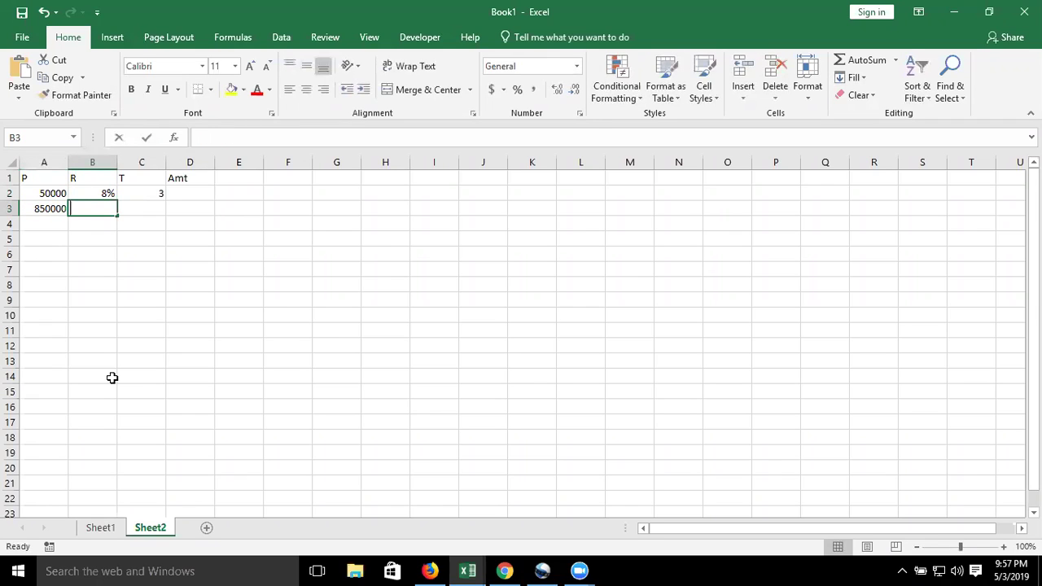
{"action": "type", "text": "7/"}
{"action": "key", "text": "BackSpace"}
{"action": "type", "text": "%"}
{"action": "key", "text": "Tab"}
{"action": "type", "text": "5"}
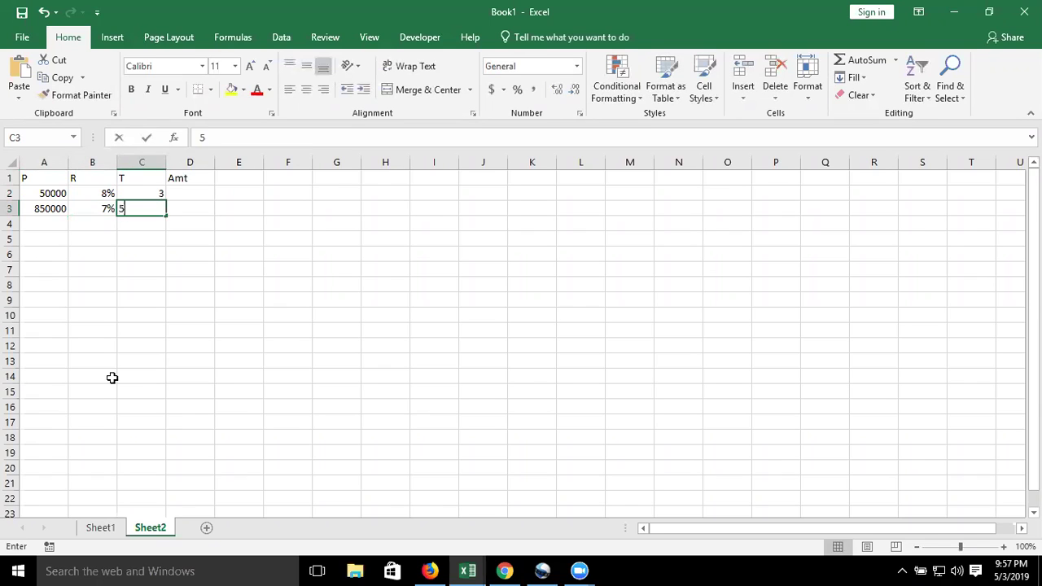
{"action": "key", "text": "Return"}
Enter rows 4 and 5: 952216, 8%, 4 and 785485, 6%, 7
{"action": "type", "text": "952216"}
{"action": "key", "text": "Tab"}
{"action": "type", "text": "8%"}
{"action": "key", "text": "Tab"}
{"action": "type", "text": "4"}
{"action": "key", "text": "Tab"}
{"action": "key", "text": "Return"}
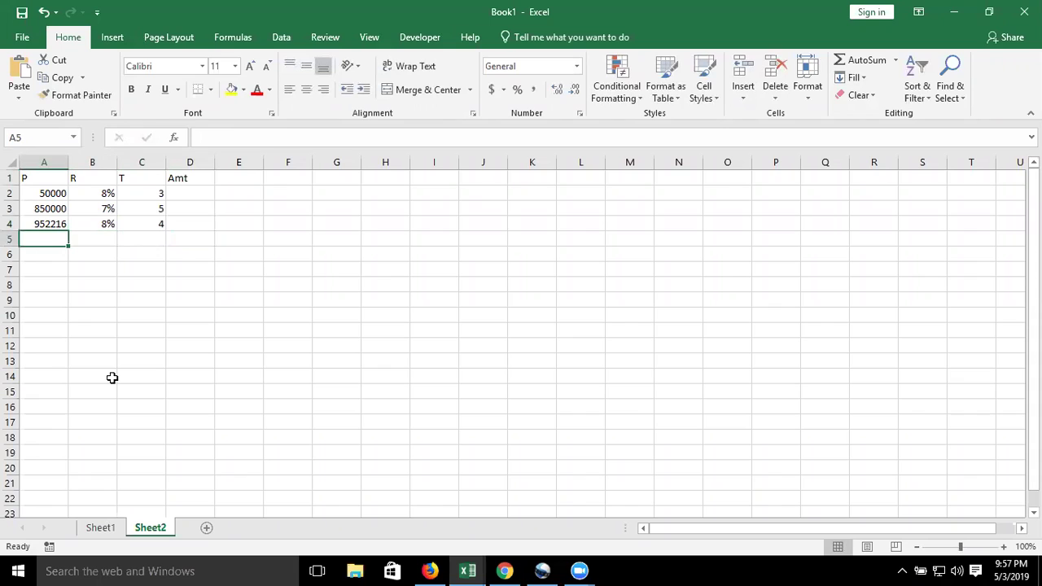
{"action": "type", "text": "785485"}
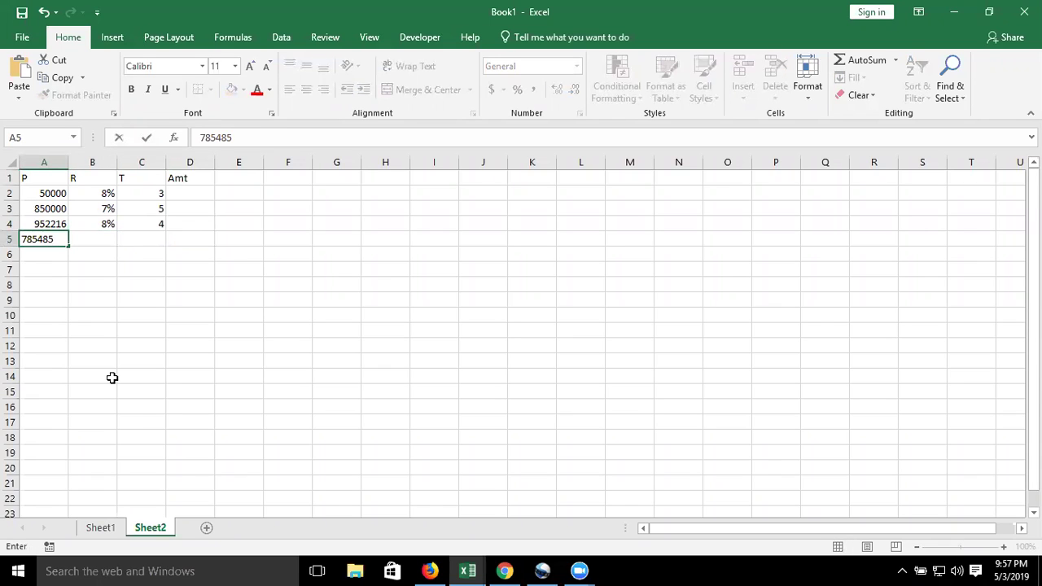
{"action": "key", "text": "Tab"}
{"action": "type", "text": "6%"}
{"action": "key", "text": "Tab"}
{"action": "type", "text": "7"}
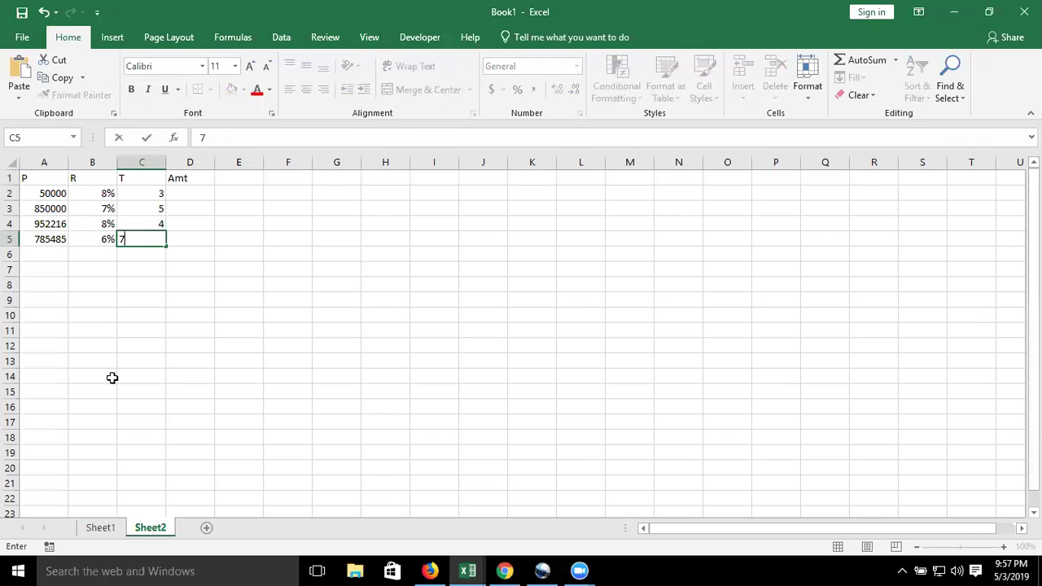
{"action": "key", "text": "Return"}
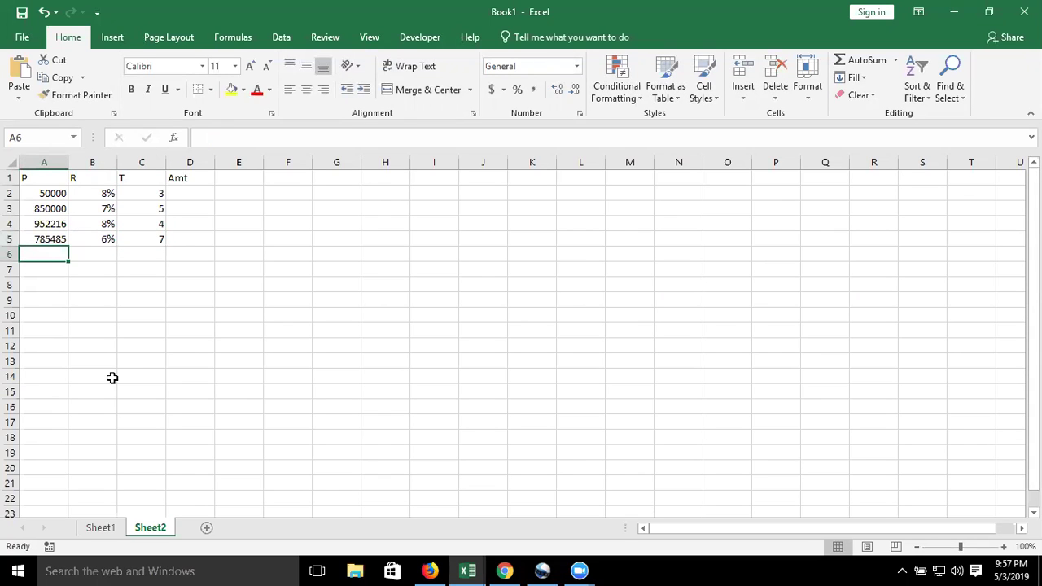
Enter the trial formula =FV(B2/12,C2*12,,A2) in cell D2
{"action": "left_click", "coordinate": [205, 195]}
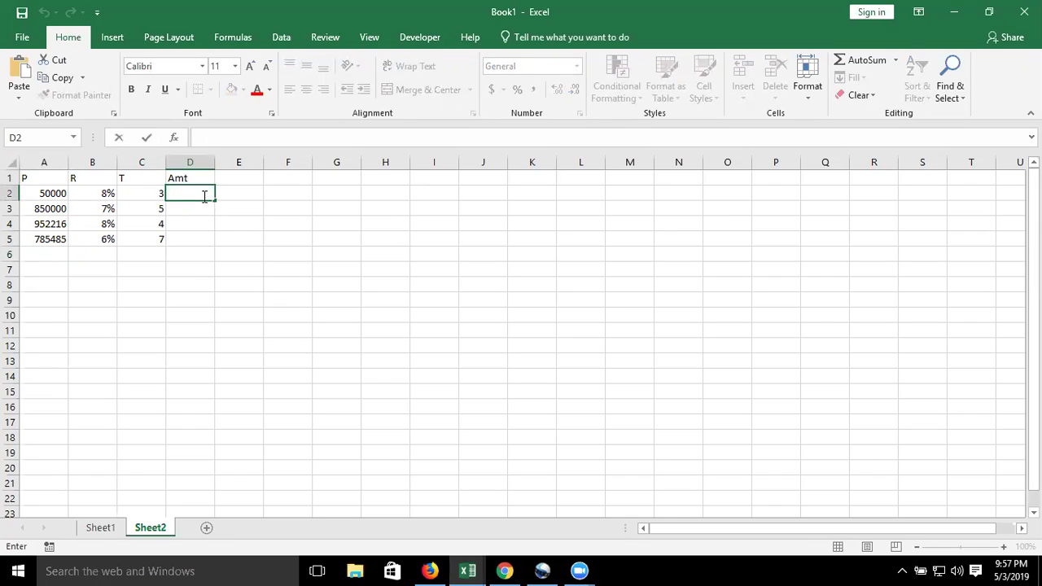
{"action": "type", "text": "="}
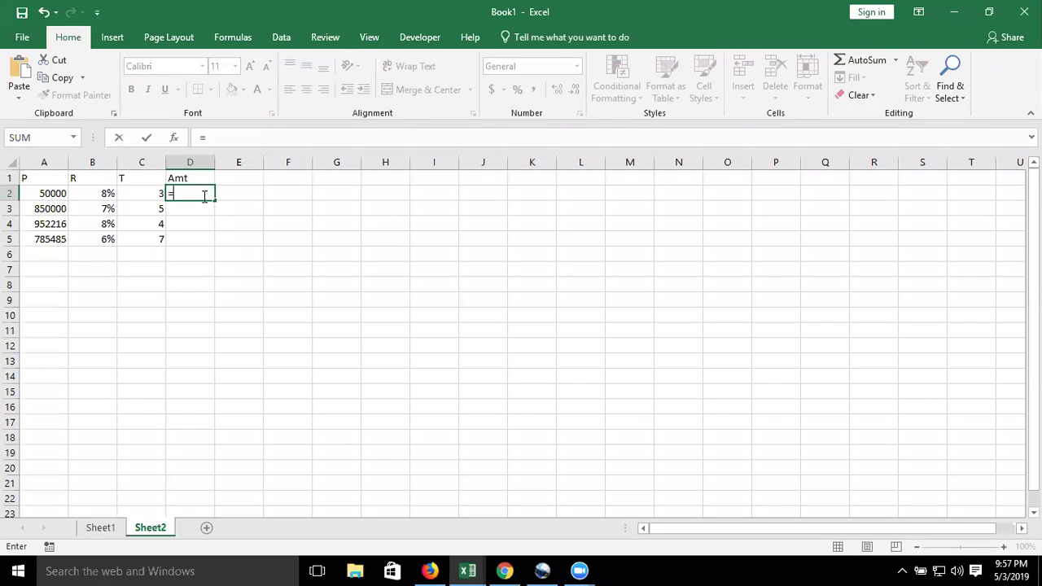
{"action": "type", "text": "fv"}
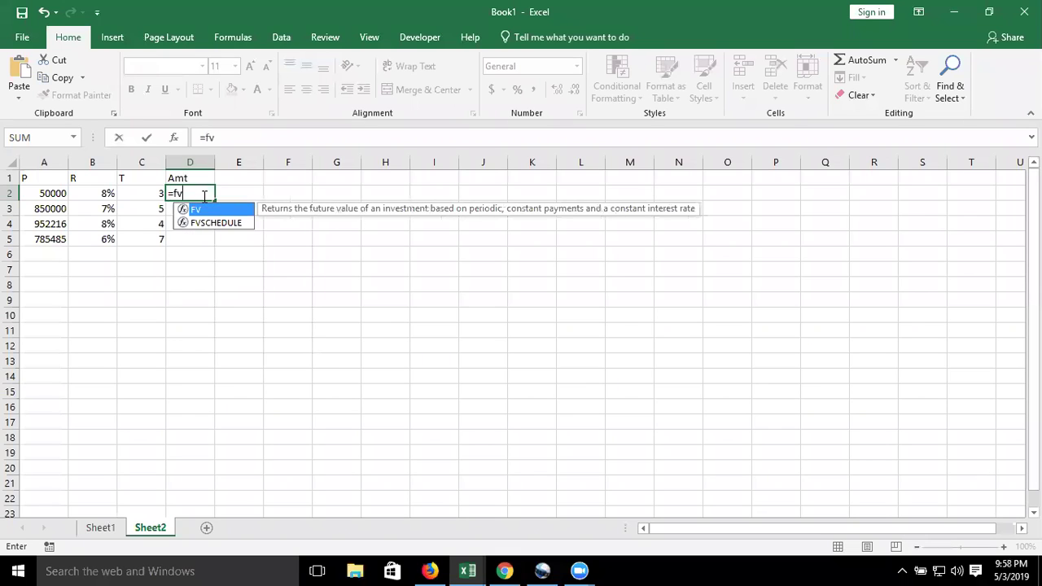
{"action": "key", "text": "Tab"}
{"action": "left_click", "coordinate": [106, 194]}
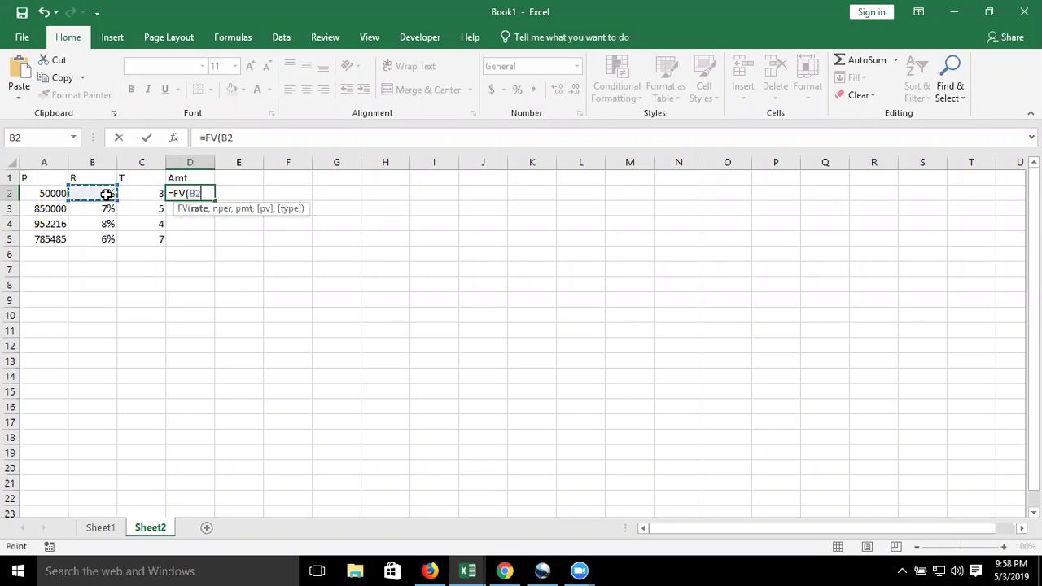
{"action": "type", "text": "/12,"}
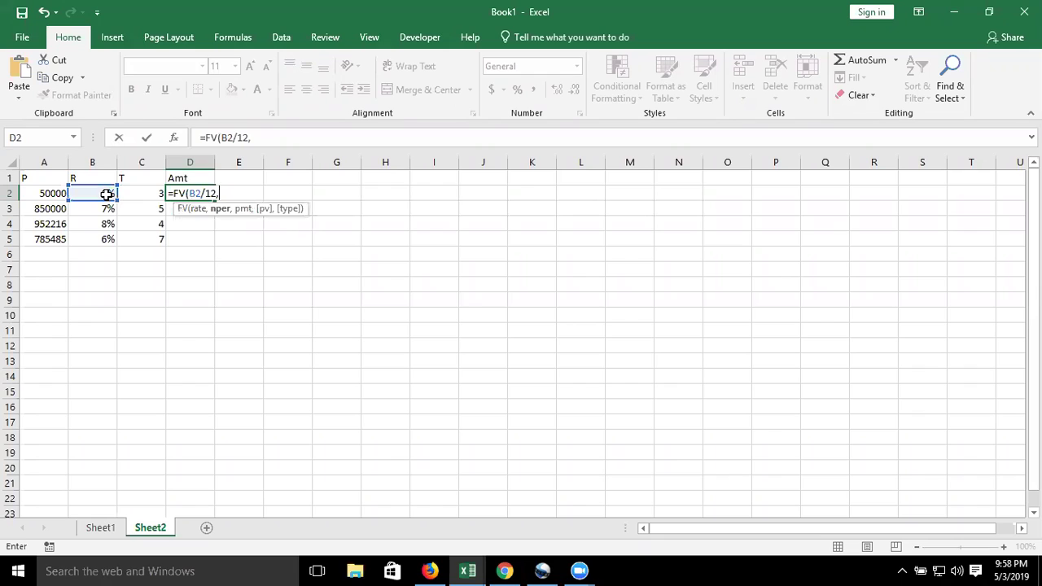
{"action": "left_click", "coordinate": [137, 189]}
{"action": "type", "text": "*12,"}
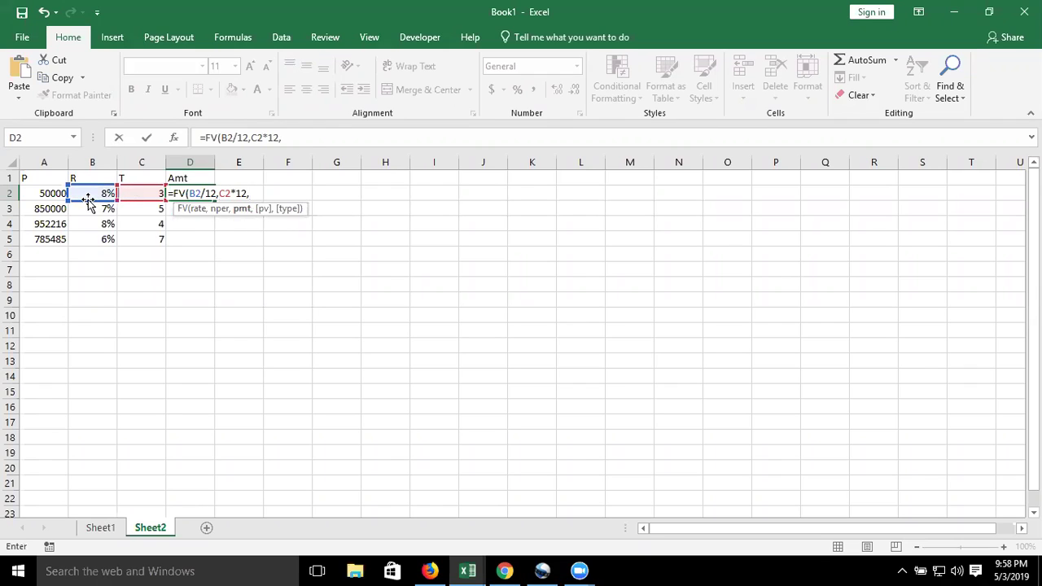
{"action": "type", "text": ","}
{"action": "left_click", "coordinate": [52, 193]}
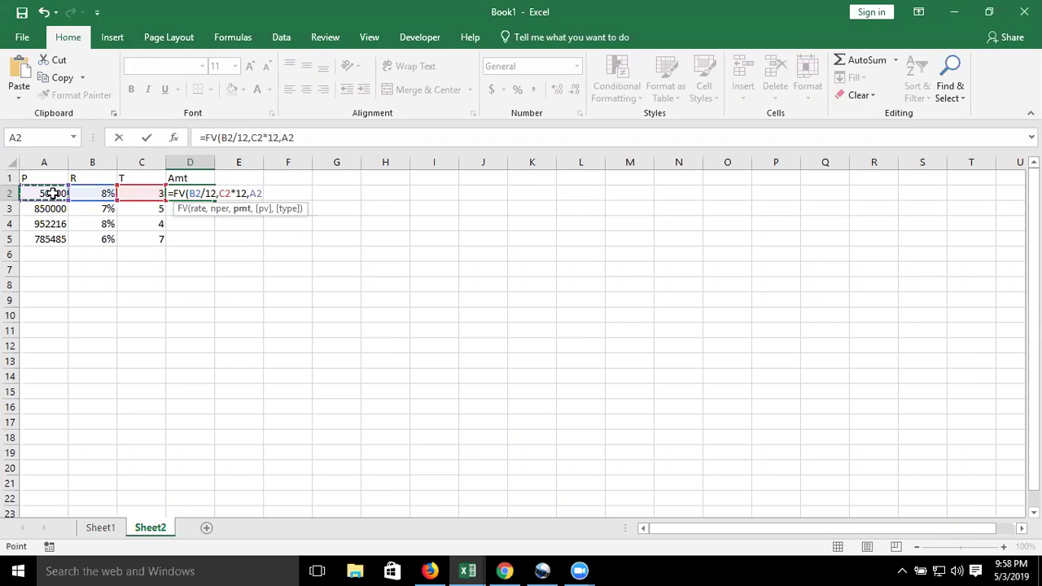
{"action": "key", "text": "Return"}
Clear the FV result from D2 and go back to the VBA editor
{"action": "key", "text": "Up"}
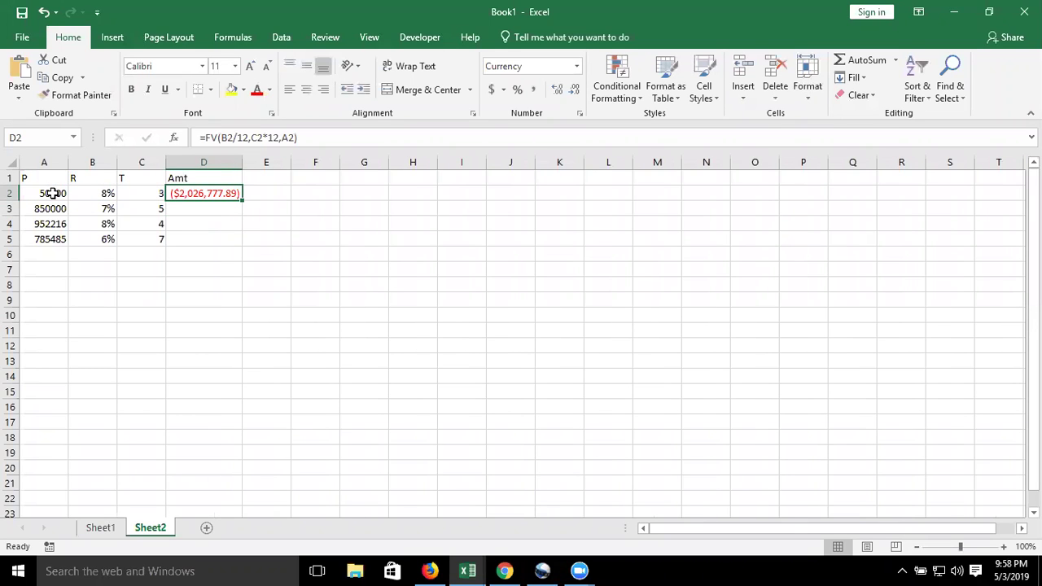
{"action": "key", "text": "Delete"}
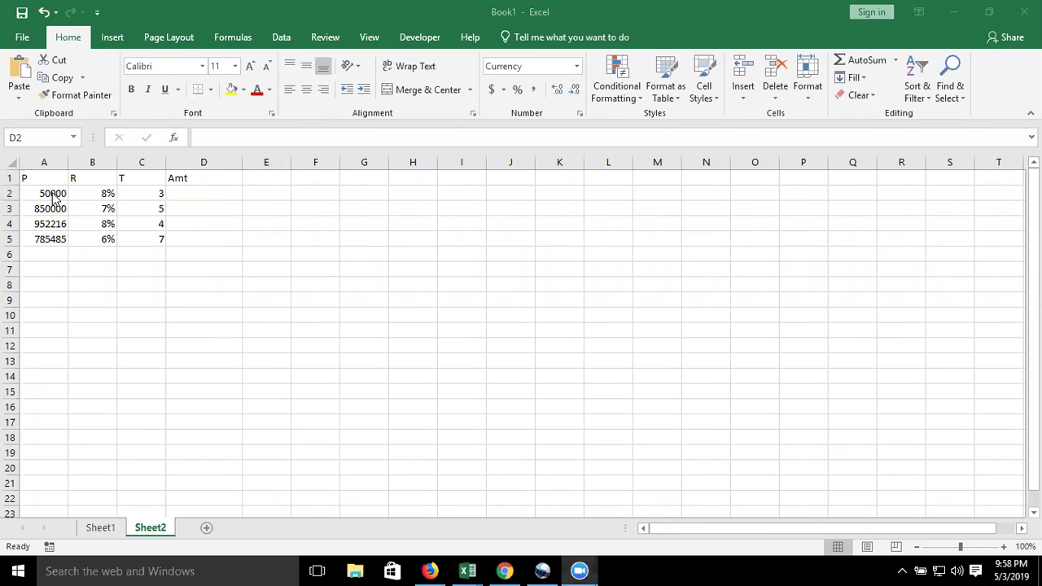
{"action": "key", "text": "alt+Tab"}
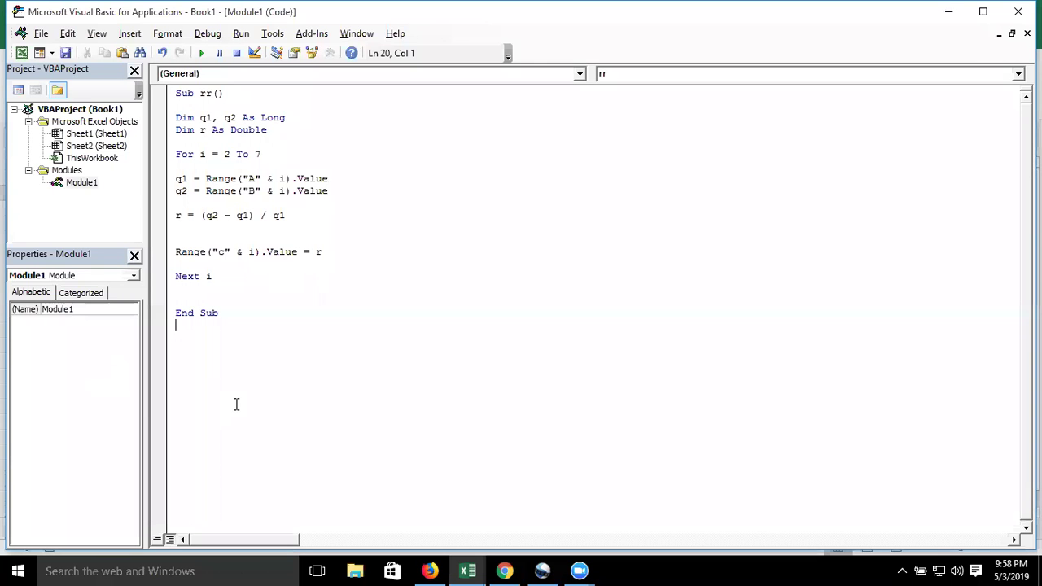
{"action": "key", "text": "Return"}
{"action": "key", "text": "Return"}
{"action": "key", "text": "Return"}
{"action": "key", "text": "BackSpace"}
{"action": "key", "text": "BackSpace"}
{"action": "key", "text": "BackSpace"}
{"action": "key", "text": "BackSpace"}
{"action": "key", "text": "BackSpace"}
{"action": "key", "text": "BackSpace"}
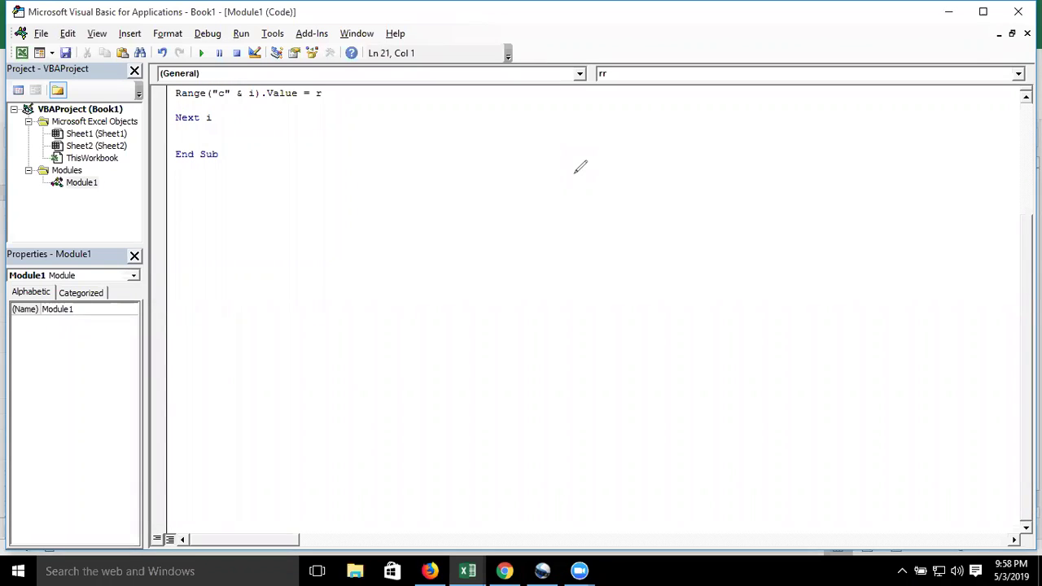
{"action": "left_click_drag", "start_coordinate": [577, 171], "coordinate": [585, 186]}
{"action": "mouse_move", "coordinate": [409, 248]}
{"action": "left_mouse_down"}
{"action": "mouse_move", "coordinate": [427, 189]}
{"action": "mouse_move", "coordinate": [470, 263]}
{"action": "mouse_move", "coordinate": [453, 226]}
{"action": "mouse_move", "coordinate": [498, 207]}
{"action": "left_mouse_up"}
{"action": "mouse_move", "coordinate": [640, 146]}
{"action": "left_mouse_down"}
{"action": "mouse_move", "coordinate": [677, 152]}
{"action": "mouse_move", "coordinate": [657, 181]}
{"action": "left_mouse_up"}
{"action": "left_click_drag", "start_coordinate": [687, 116], "coordinate": [778, 218]}
{"action": "mouse_move", "coordinate": [714, 128]}
{"action": "left_mouse_down"}
{"action": "mouse_move", "coordinate": [729, 158]}
{"action": "mouse_move", "coordinate": [758, 124]}
{"action": "mouse_move", "coordinate": [759, 139]}
{"action": "mouse_move", "coordinate": [795, 108]}
{"action": "mouse_move", "coordinate": [780, 170]}
{"action": "mouse_move", "coordinate": [810, 144]}
{"action": "left_mouse_up"}
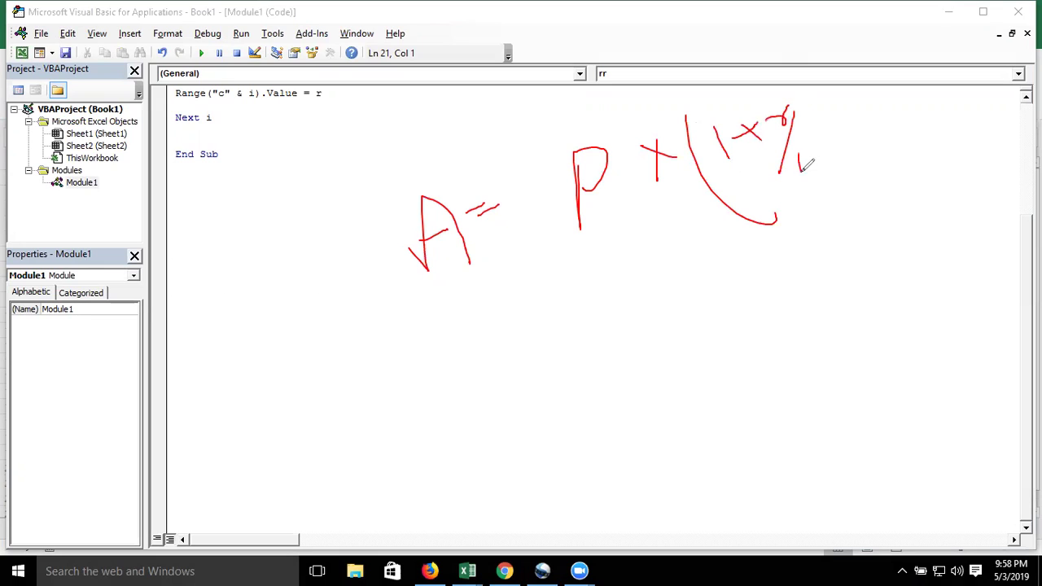
{"action": "mouse_move", "coordinate": [814, 108]}
{"action": "left_mouse_down"}
{"action": "mouse_move", "coordinate": [815, 129]}
{"action": "mouse_move", "coordinate": [852, 181]}
{"action": "left_mouse_up"}
{"action": "mouse_move", "coordinate": [818, 59]}
{"action": "left_mouse_down"}
{"action": "mouse_move", "coordinate": [869, 57]}
{"action": "mouse_move", "coordinate": [829, 59]}
{"action": "mouse_move", "coordinate": [878, 41]}
{"action": "mouse_move", "coordinate": [874, 23]}
{"action": "mouse_move", "coordinate": [890, 18]}
{"action": "mouse_move", "coordinate": [890, 33]}
{"action": "left_mouse_up"}
{"action": "left_click_drag", "start_coordinate": [893, 10], "coordinate": [895, 41]}
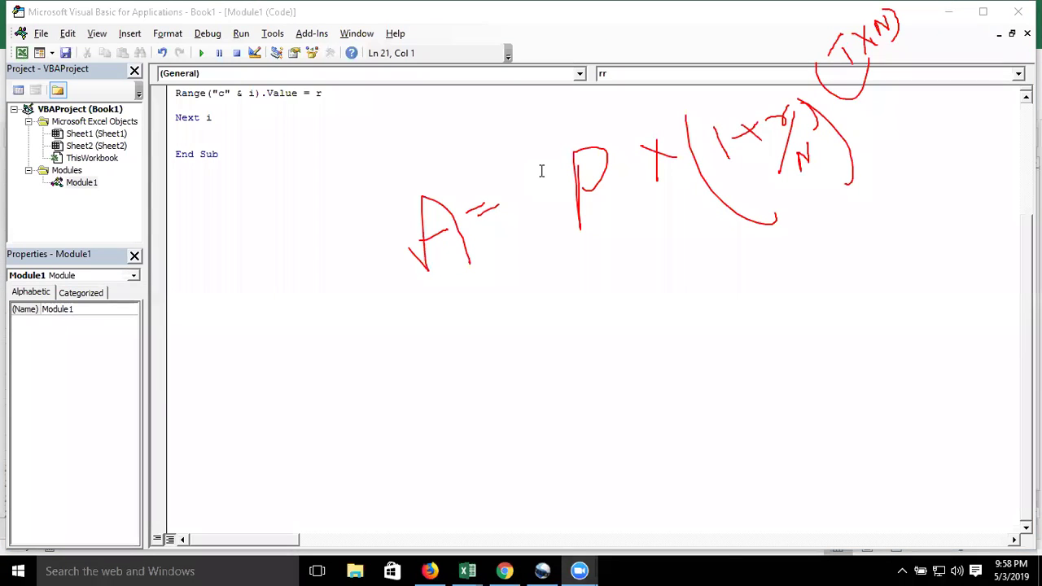
Create an empty Sub ins() procedure below the rr macro
{"action": "left_click", "coordinate": [244, 215]}
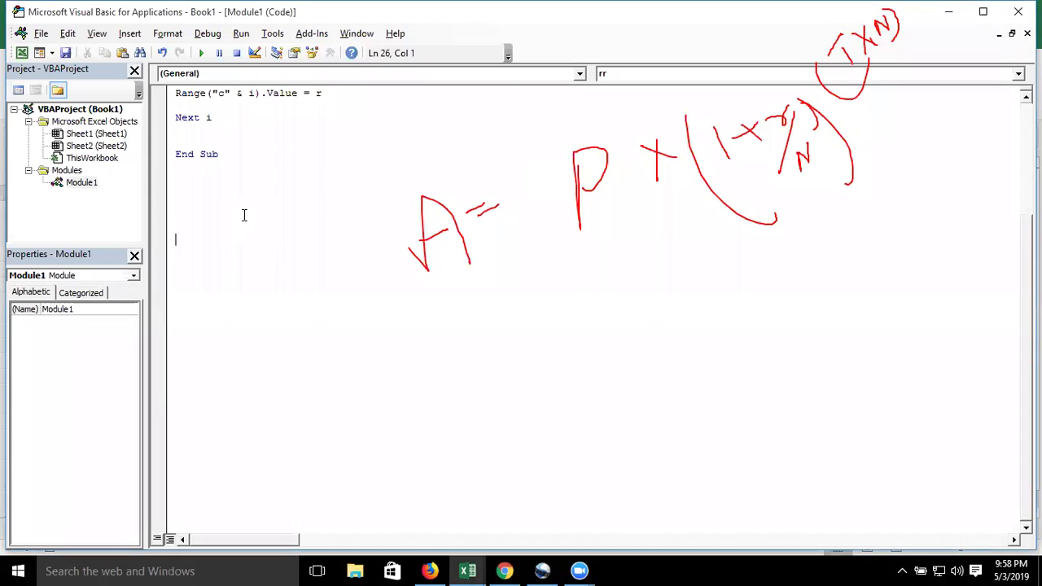
{"action": "key", "text": "Up"}
{"action": "key", "text": "Up"}
{"action": "key", "text": "Up"}
{"action": "key", "text": "Up"}
{"action": "type", "text": "sub rr()"}
{"action": "key", "text": "Return"}
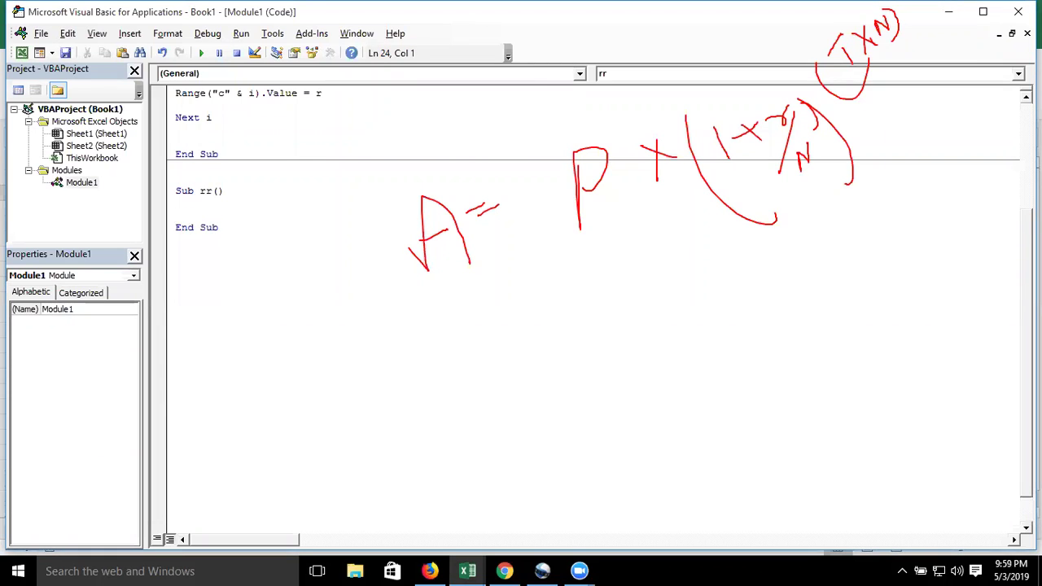
{"action": "double_click", "coordinate": [205, 190]}
{"action": "type", "text": "ins"}
{"action": "key", "text": "Down"}
{"action": "key", "text": "Return"}
{"action": "key", "text": "Return"}
{"action": "key", "text": "Return"}
{"action": "key", "text": "Return"}
{"action": "key", "text": "Up"}
{"action": "key", "text": "Up"}
{"action": "key", "text": "Return"}
{"action": "key", "text": "Return"}
{"action": "key", "text": "Up"}
{"action": "key", "text": "Up"}
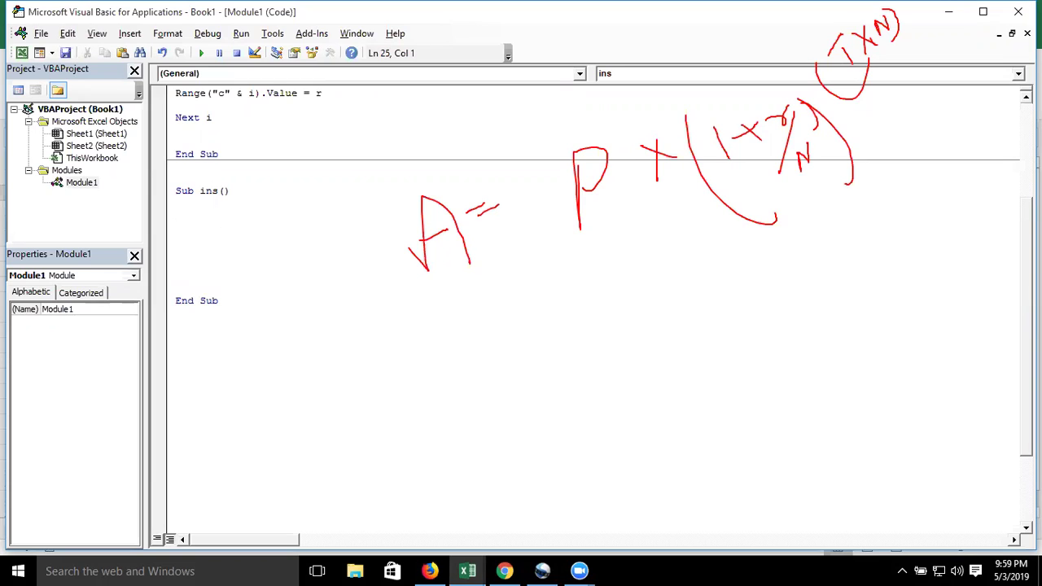
Declare p As Long, r As Double and t As Integer inside ins
{"action": "type", "text": "dim "}
{"action": "type", "text": "p as "}
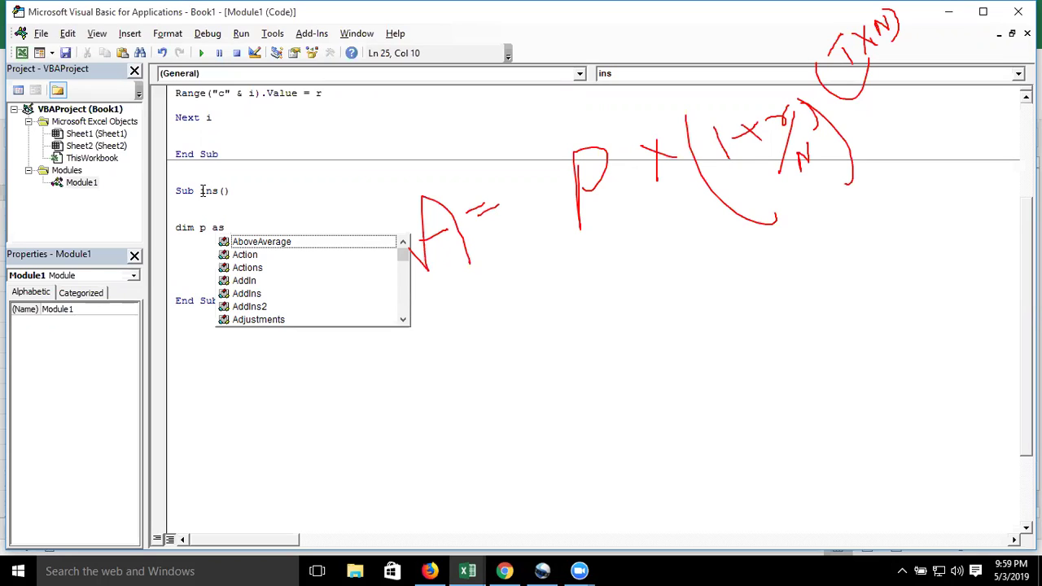
{"action": "type", "text": "long"}
{"action": "key", "text": "Return"}
{"action": "type", "text": "dim"}
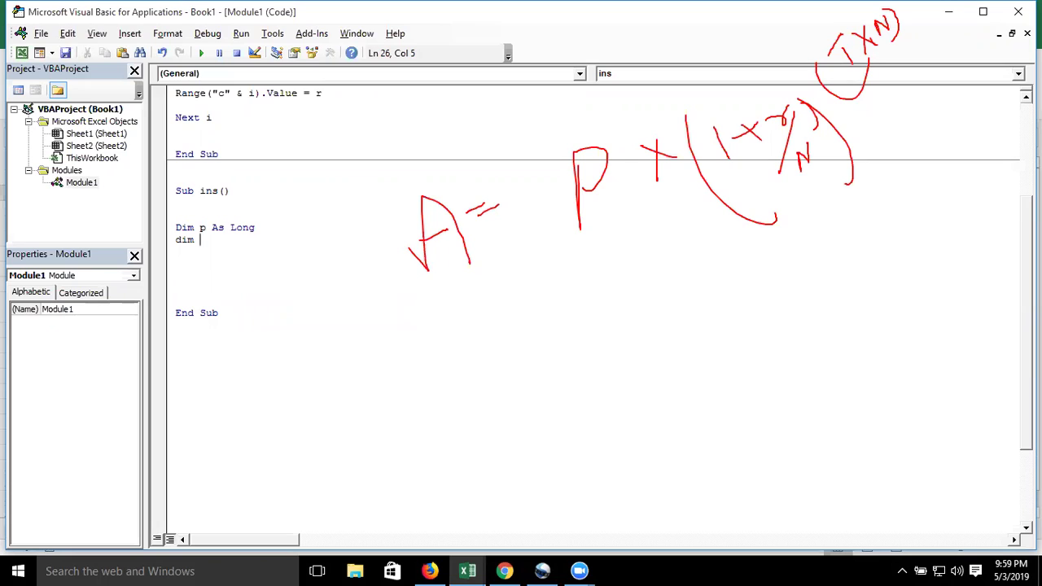
{"action": "type", "text": " r as "}
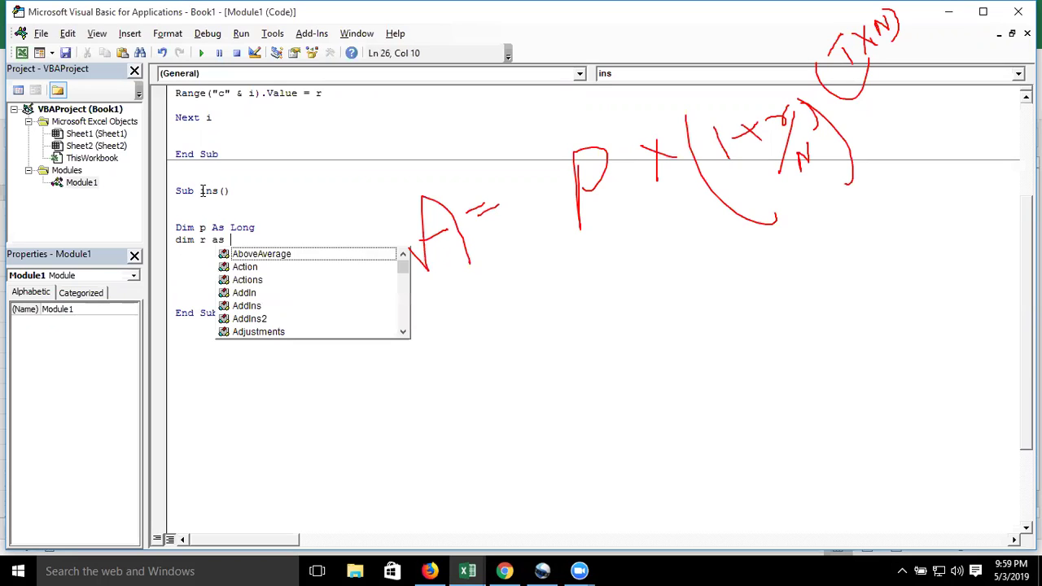
{"action": "type", "text": "dou"}
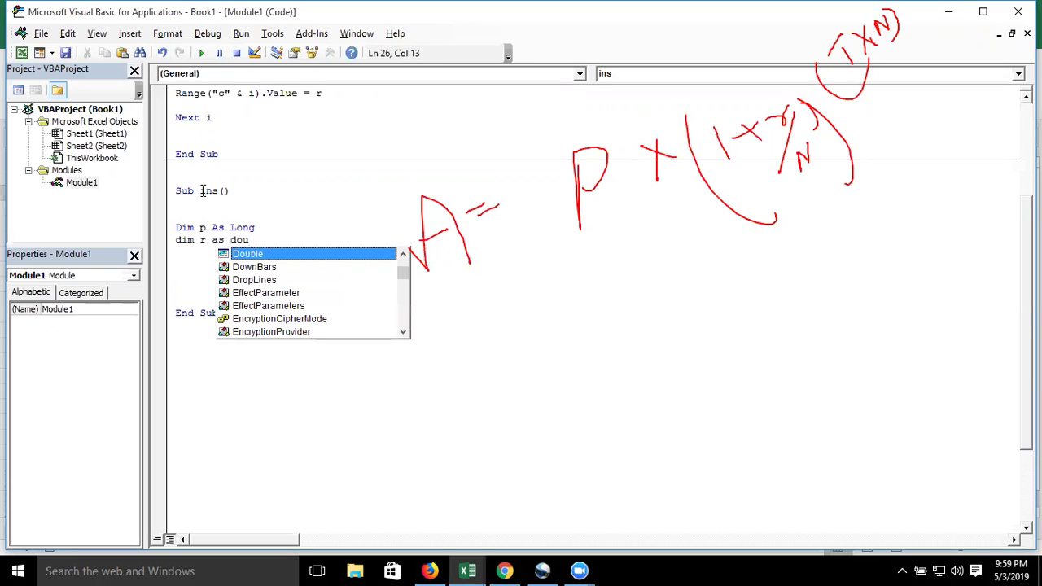
{"action": "key", "text": "Return"}
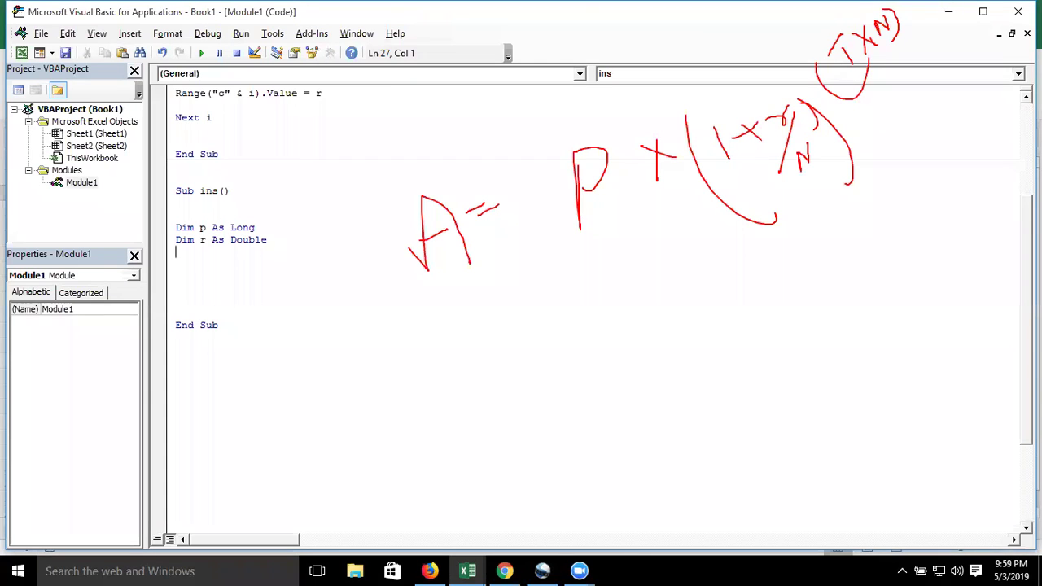
{"action": "type", "text": "di m"}
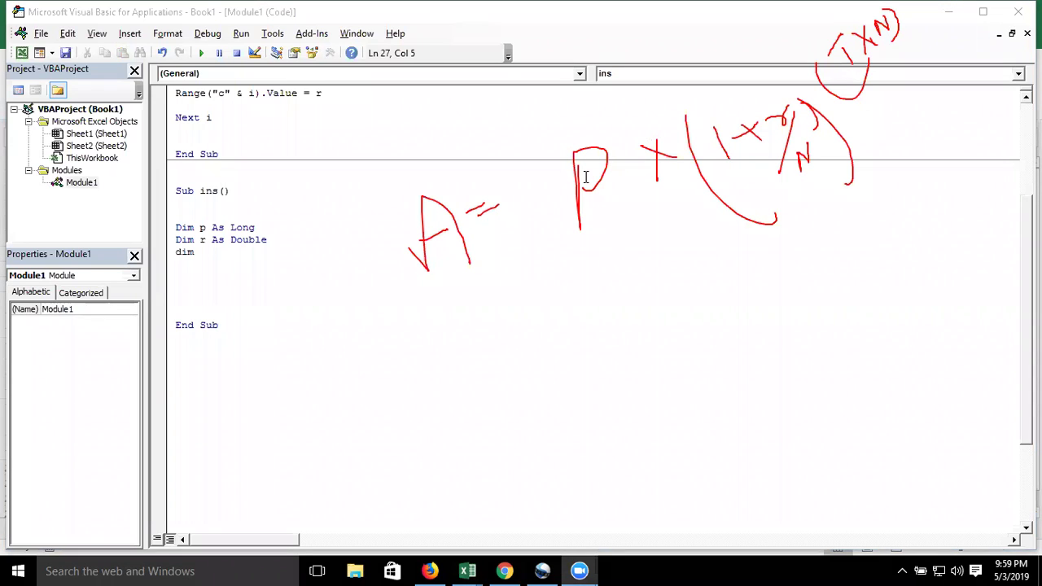
{"action": "left_click", "coordinate": [313, 248]}
{"action": "key", "text": "Return"}
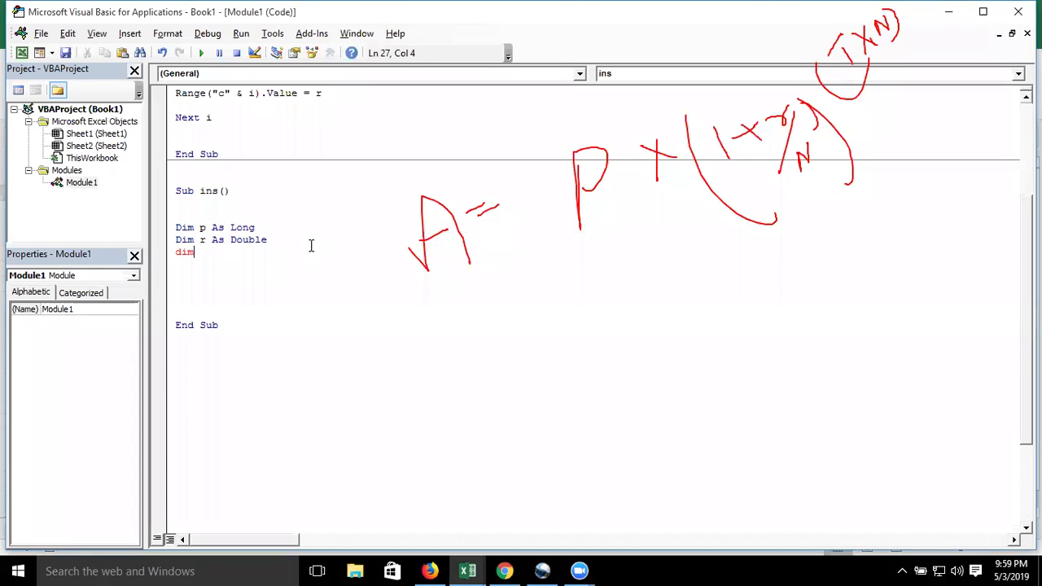
{"action": "type", "text": " t as "}
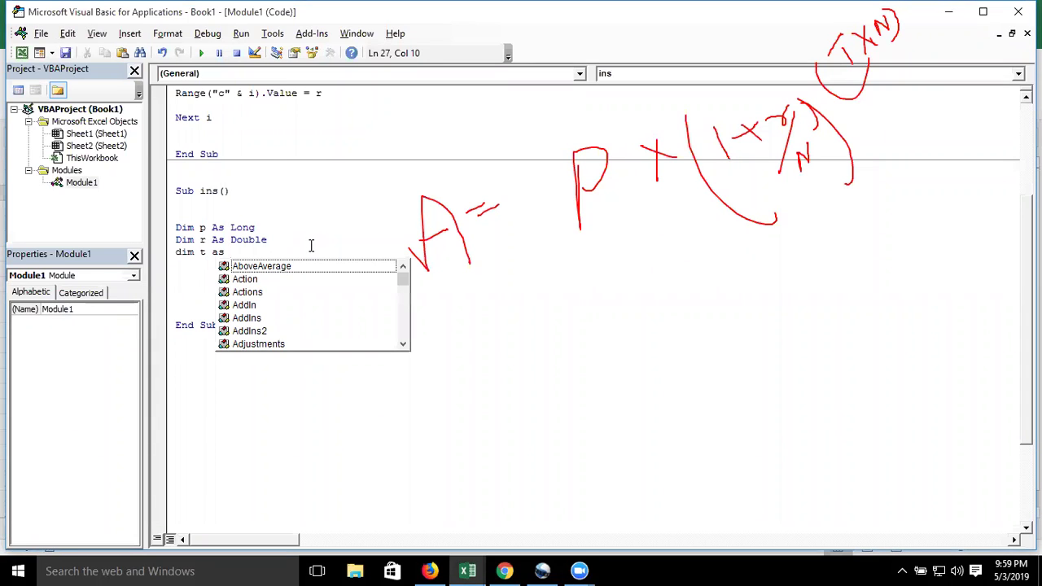
{"action": "type", "text": "b"}
{"action": "key", "text": "BackSpace"}
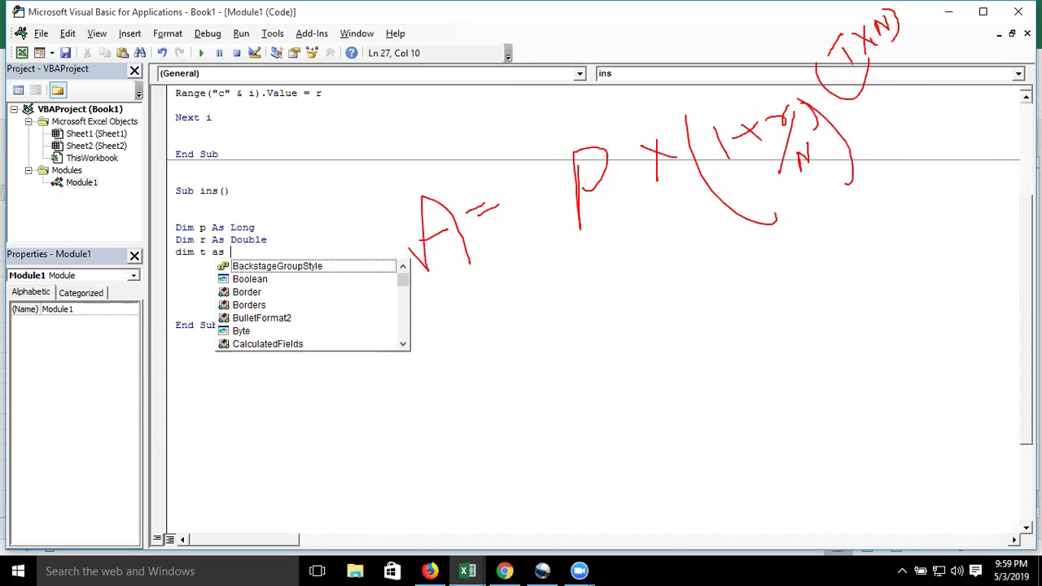
{"action": "type", "text": "in"}
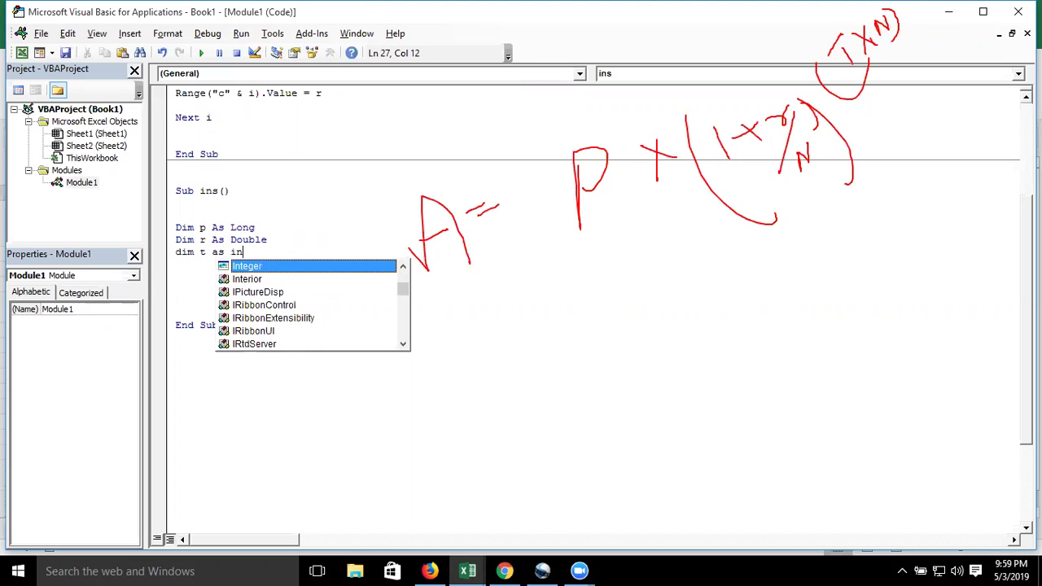
{"action": "key", "text": "Tab"}
{"action": "key", "text": "Return"}
{"action": "key", "text": "Return"}
{"action": "key", "text": "Return"}
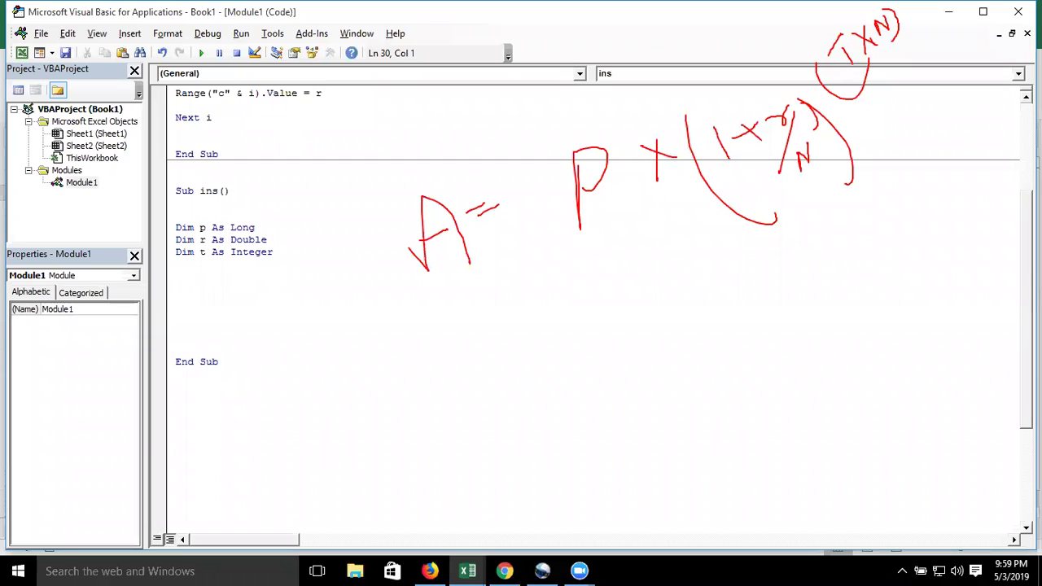
Start the loop header 'For i = 2 To' below the declarations
{"action": "type", "text": "for"}
{"action": "key", "text": "Up"}
{"action": "key", "text": "Return"}
{"action": "key", "text": "Up"}
{"action": "key", "text": "Up"}
{"action": "key", "text": "Up"}
{"action": "key", "text": "Up"}
{"action": "key", "text": "Up"}
{"action": "key", "text": "Home"}
{"action": "key", "text": "shift+Down"}
{"action": "key", "text": "shift+Down"}
{"action": "key", "text": "shift+Down"}
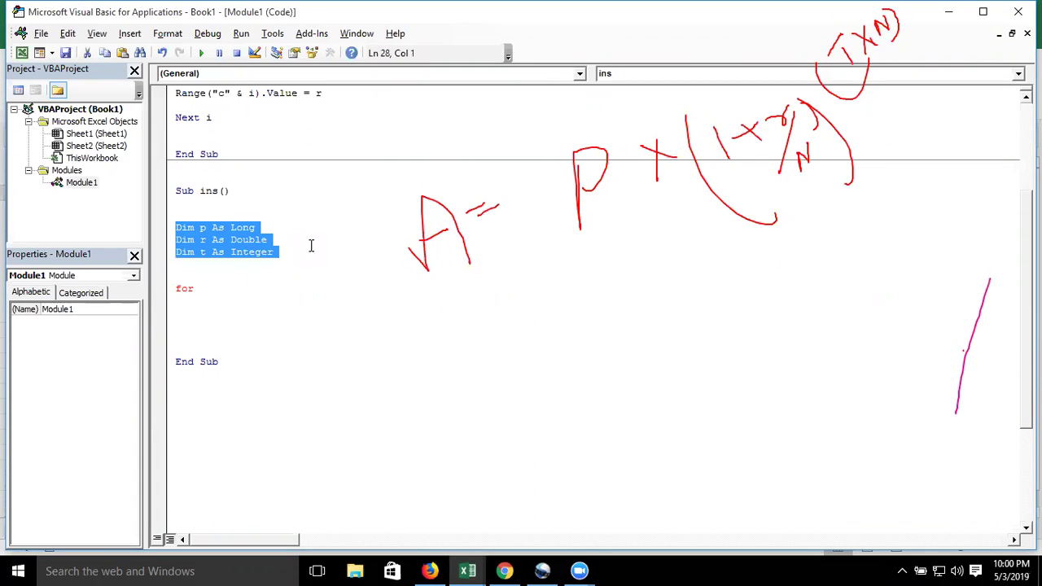
{"action": "key", "text": "Down"}
{"action": "key", "text": "Down"}
{"action": "key", "text": "End"}
{"action": "key", "text": "Down"}
{"action": "key", "text": "Left"}
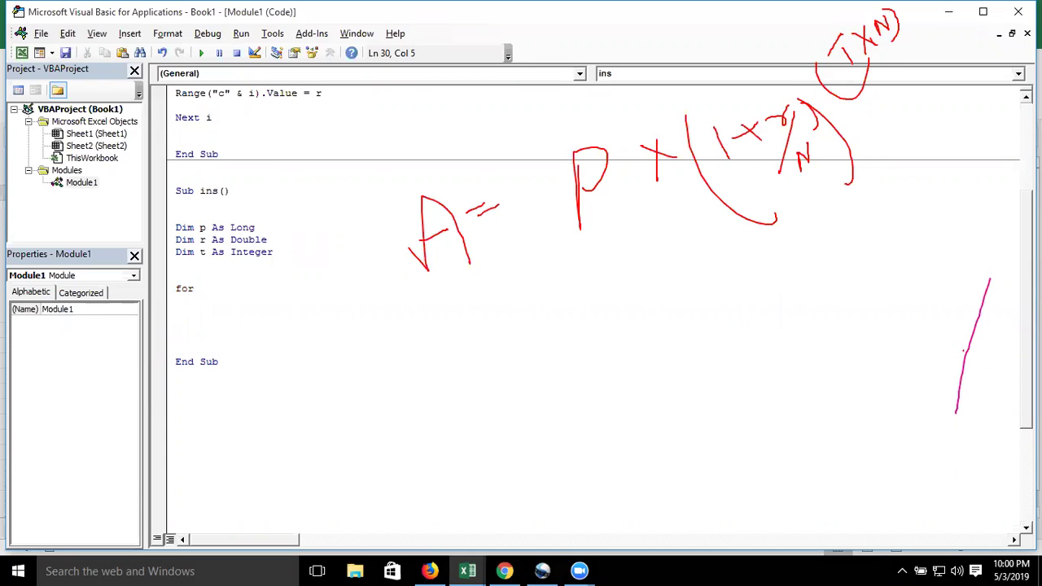
{"action": "type", "text": "i = 2 to"}
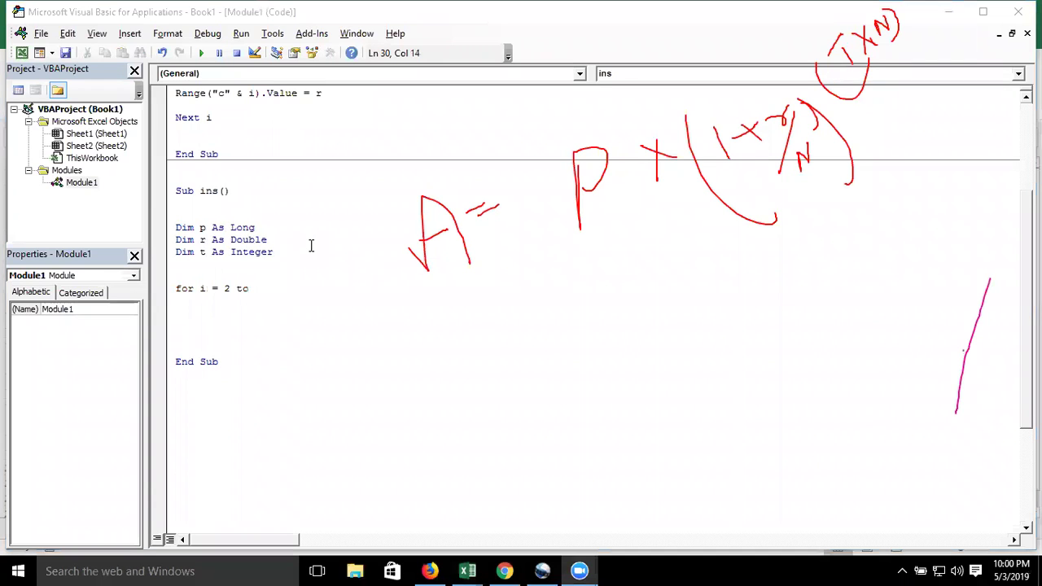
Complete the header as For i = 2 To 5 and close the loop with Next i
{"action": "key", "text": "alt+Tab"}
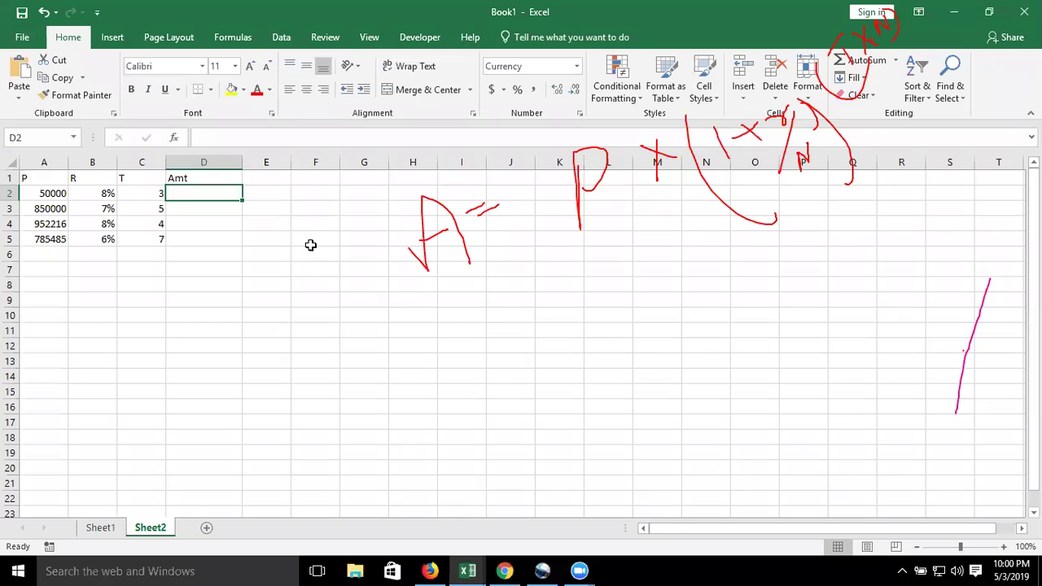
{"action": "key", "text": "alt"}
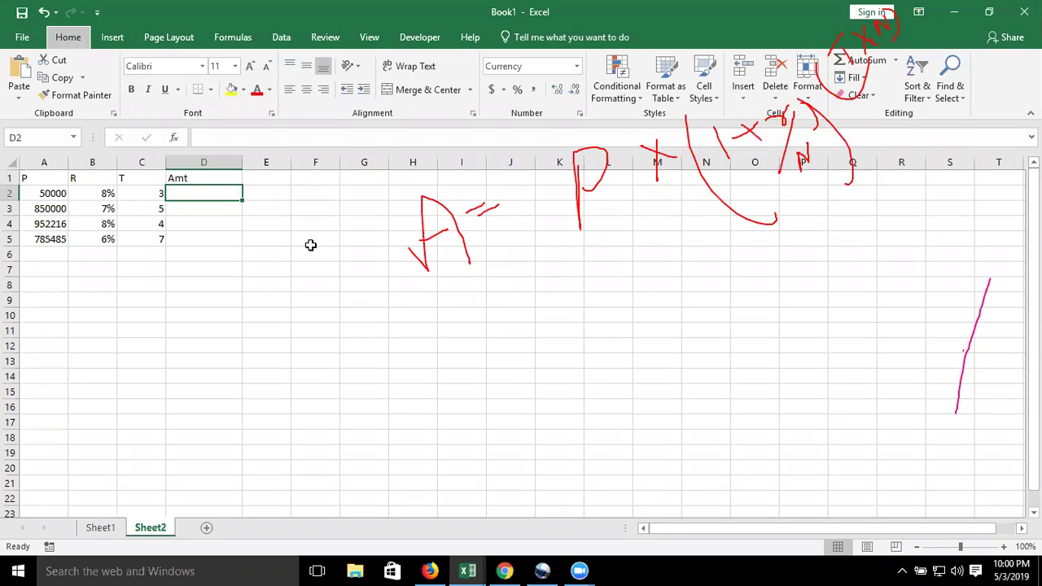
{"action": "key", "text": "alt+F11"}
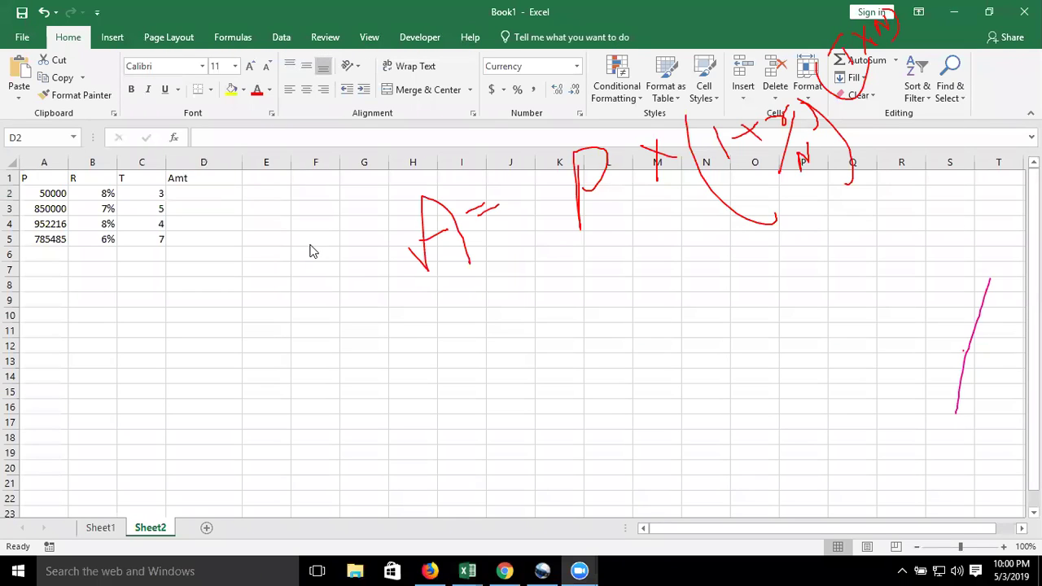
{"action": "key", "text": "alt+Tab"}
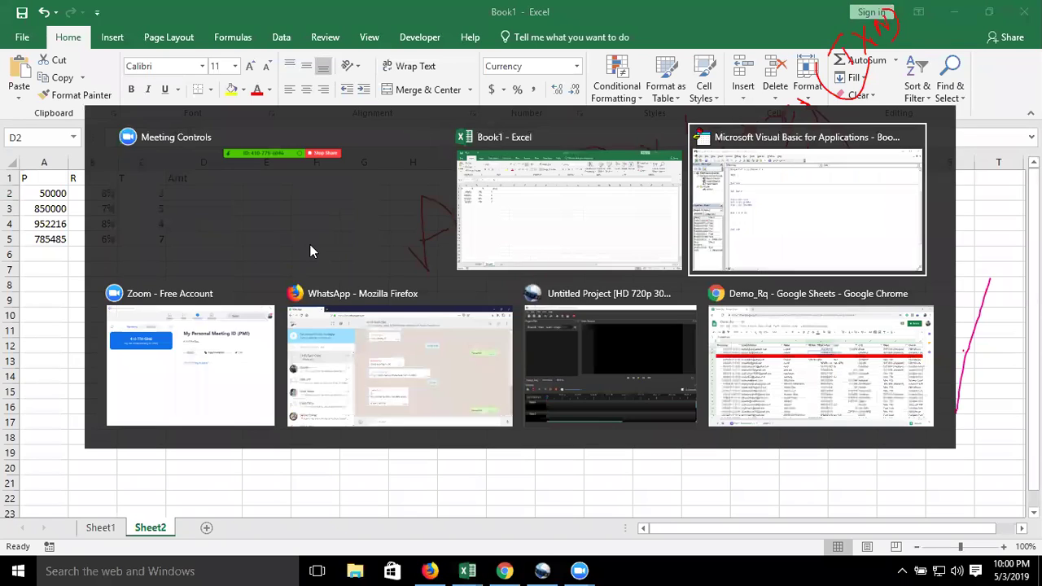
{"action": "type", "text": "5"}
{"action": "key", "text": "Return"}
{"action": "key", "text": "Return"}
{"action": "type", "text": "next"}
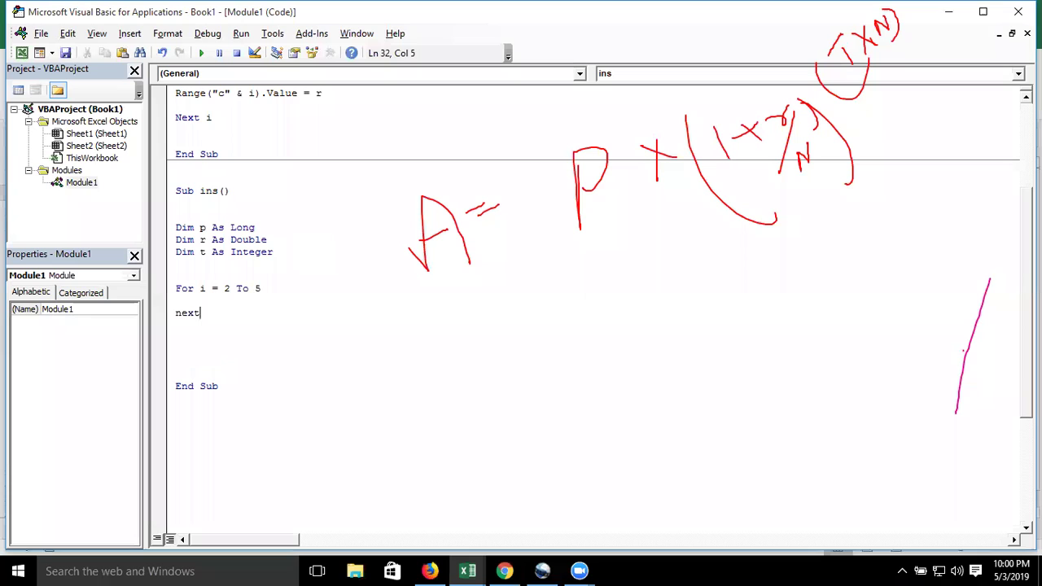
{"action": "type", "text": "i"}
{"action": "key", "text": "Down"}
{"action": "key", "text": "Up"}
{"action": "key", "text": "Return"}
{"action": "key", "text": "Return"}
{"action": "key", "text": "Return"}
{"action": "key", "text": "Return"}
{"action": "key", "text": "Up"}
{"action": "key", "text": "Up"}
{"action": "left_click", "coordinate": [176, 324]}
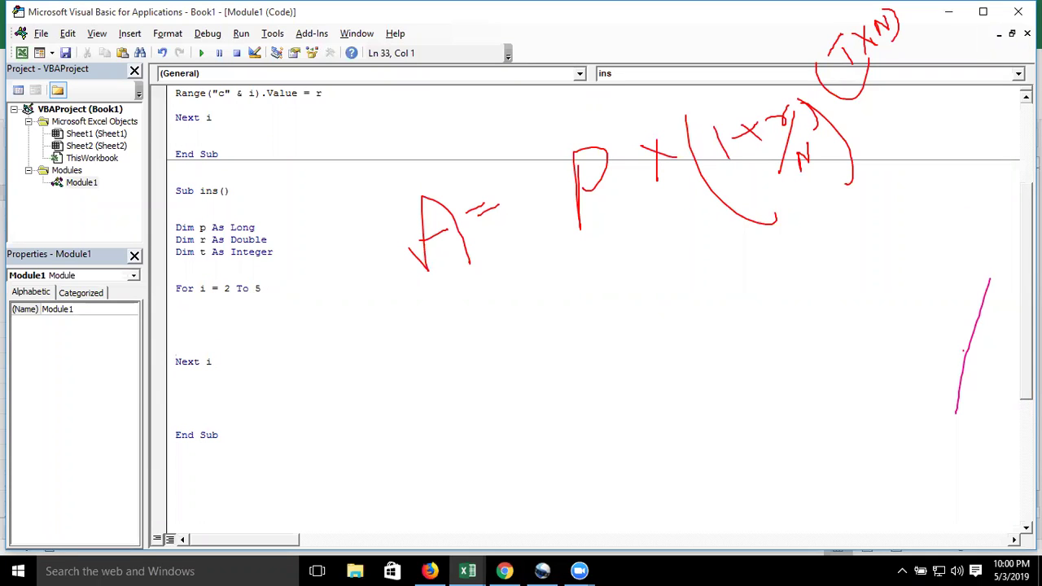
Add p = Range("A" & i).Value, r = Range("B" & i).Value and t = Range("C" & i).Value
{"action": "type", "text": "p=range"}
{"action": "type", "text": "(\"A\" &i"}
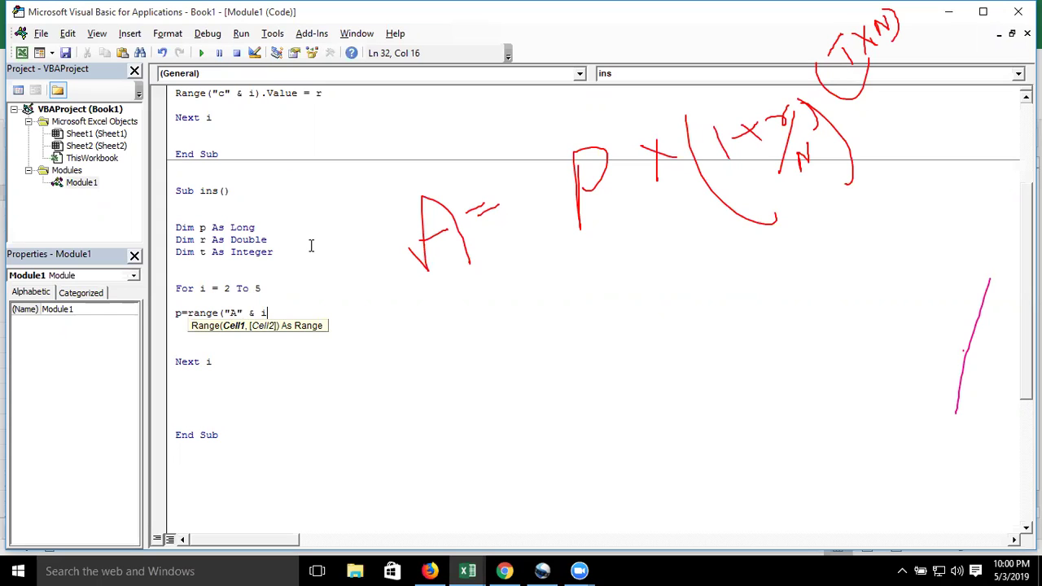
{"action": "type", "text": ").v"}
{"action": "key", "text": "Down"}
{"action": "key", "text": "Tab"}
{"action": "key", "text": "Return"}
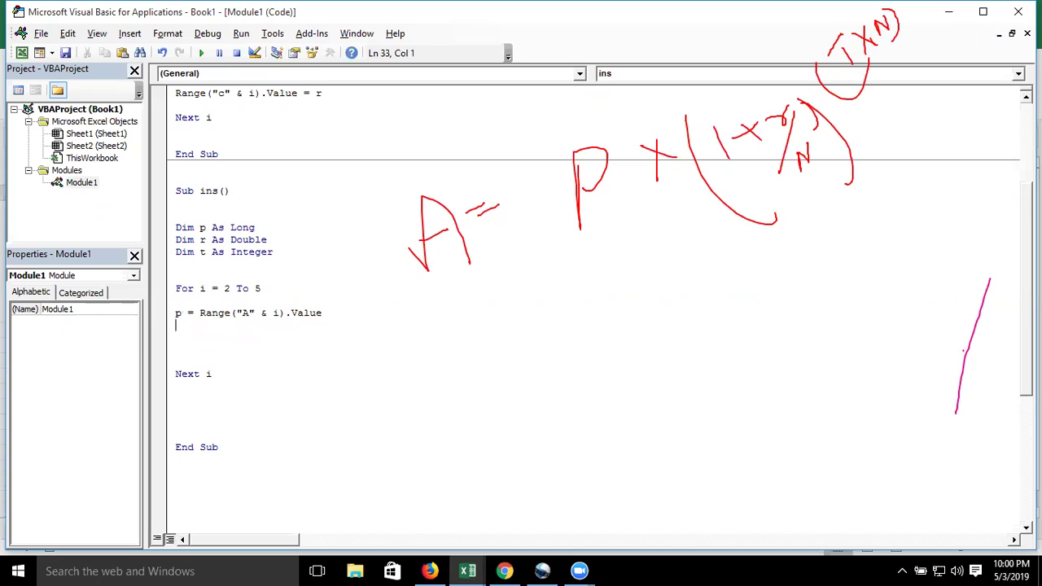
{"action": "type", "text": "r=range(\"B\" & i"}
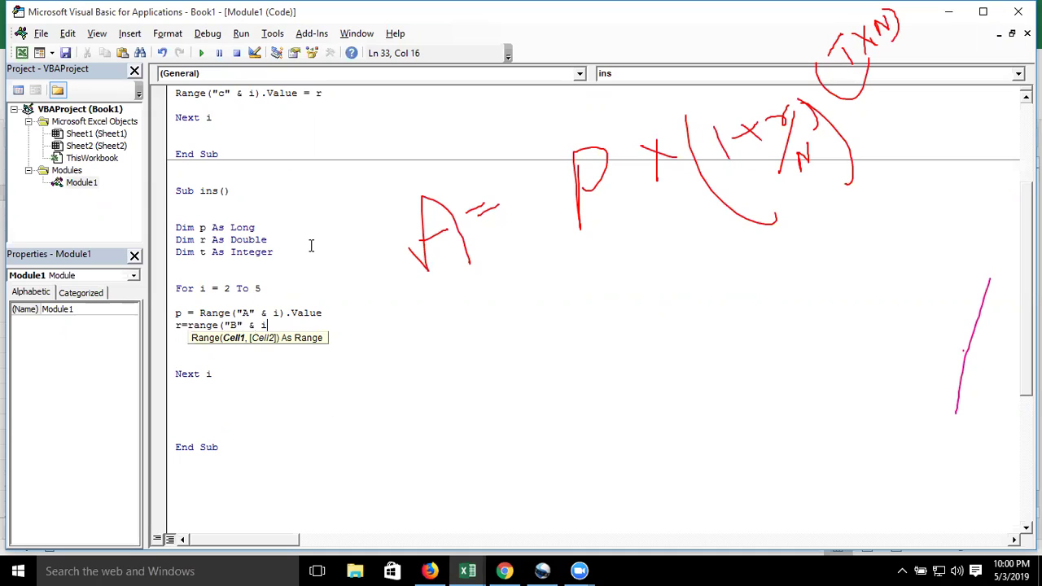
{"action": "type", "text": ").value"}
{"action": "key", "text": "Return"}
{"action": "type", "text": "t"}
{"action": "type", "text": "=ra"}
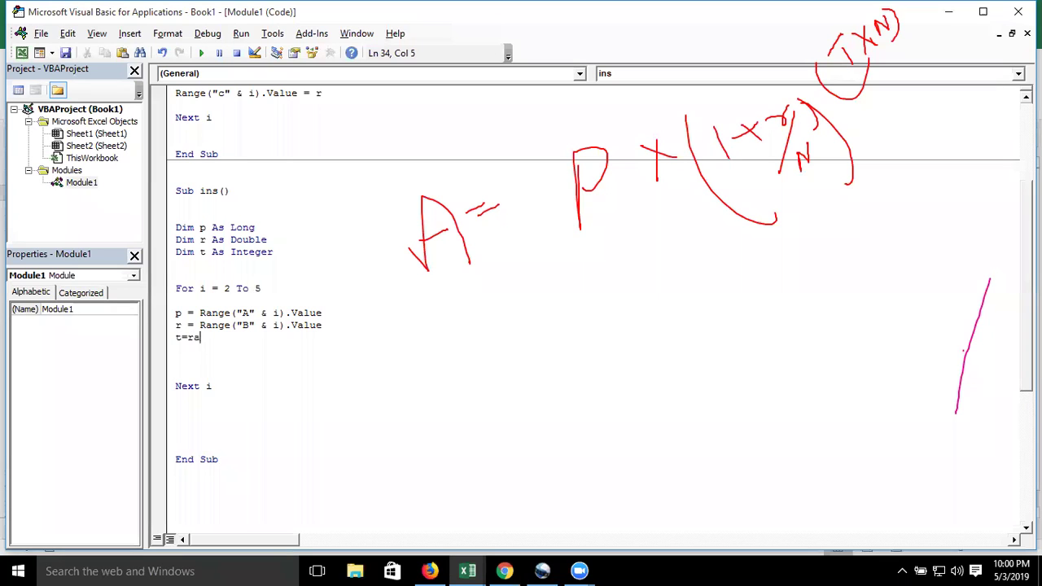
{"action": "type", "text": "ndbe"}
{"action": "key", "text": "BackSpace"}
{"action": "key", "text": "BackSpace"}
{"action": "key", "text": "BackSpace"}
{"action": "key", "text": "BackSpace"}
{"action": "type", "text": "nge"}
{"action": "type", "text": "(\"C\" & i"}
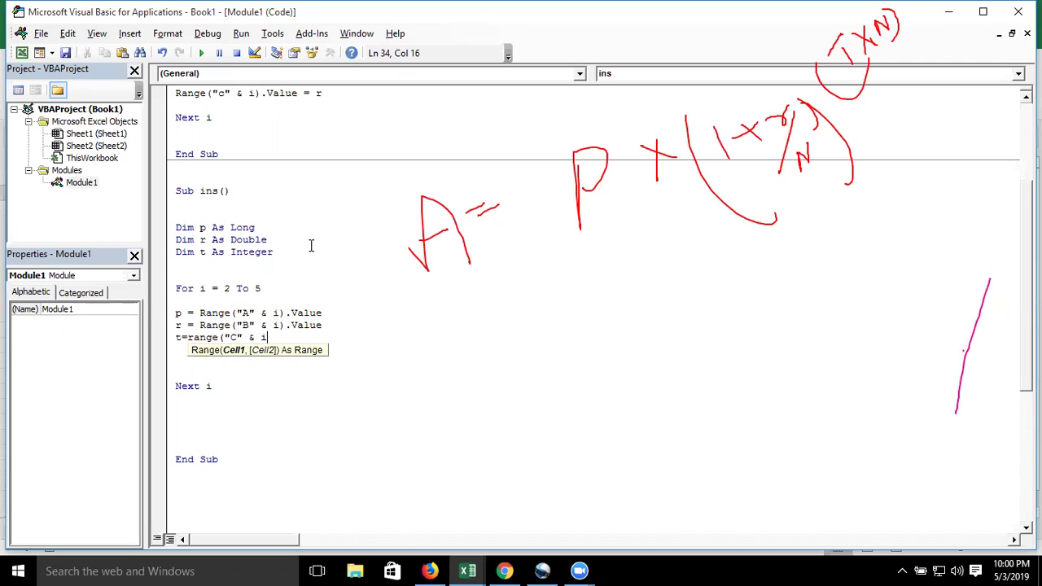
{"action": "type", "text": ").valu"}
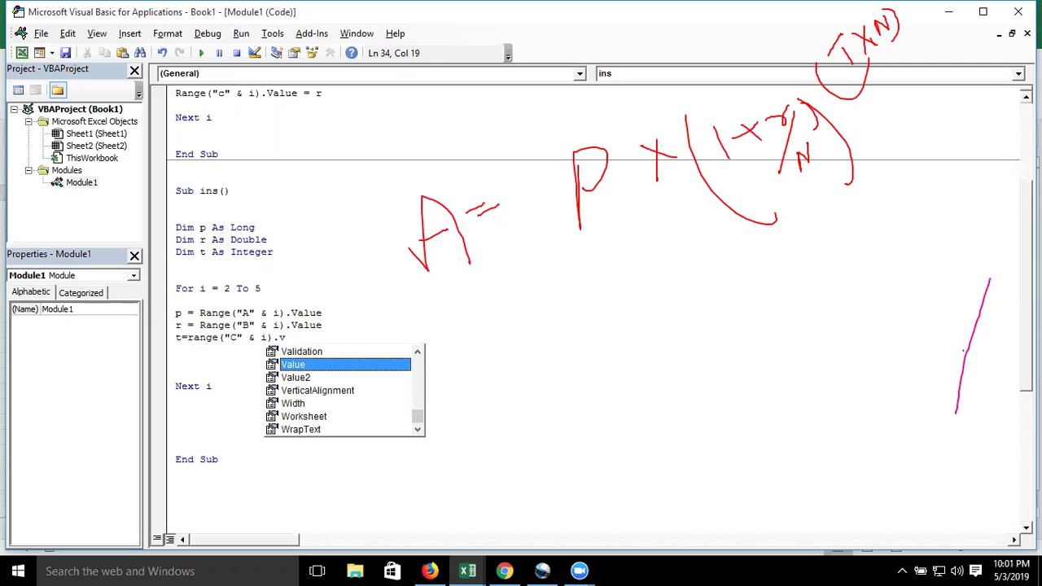
{"action": "key", "text": "Return"}
{"action": "key", "text": "Return"}
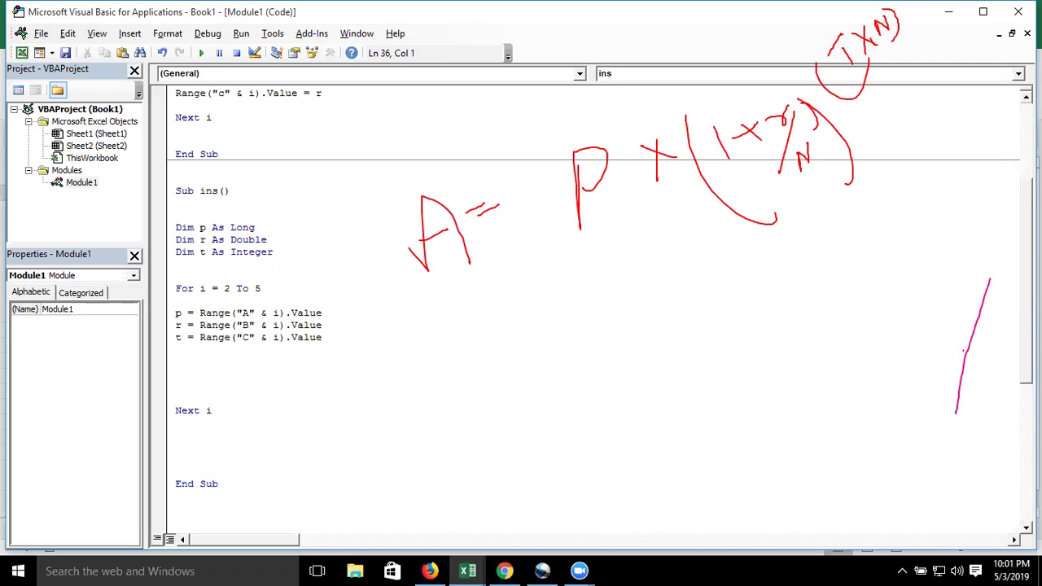
Begin another Double declaration line below the existing declarations
{"action": "key", "text": "Up"}
{"action": "key", "text": "Up"}
{"action": "key", "text": "Up"}
{"action": "key", "text": "Up"}
{"action": "key", "text": "Up"}
{"action": "key", "text": "Up"}
{"action": "key", "text": "Down"}
{"action": "key", "text": "Down"}
{"action": "type", "text": "dim r"}
{"action": "type", "text": " as "}
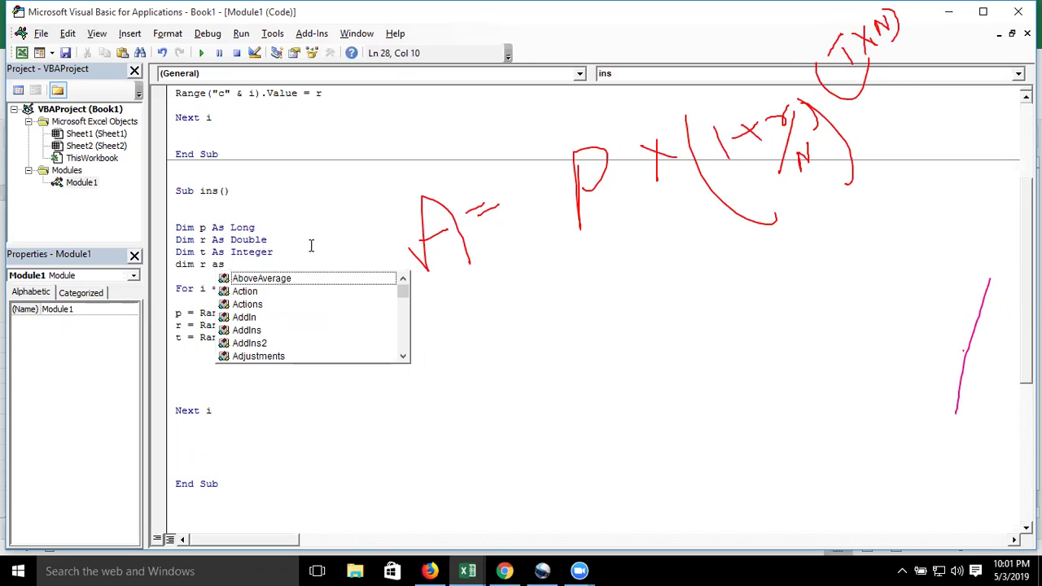
{"action": "type", "text": "dou"}
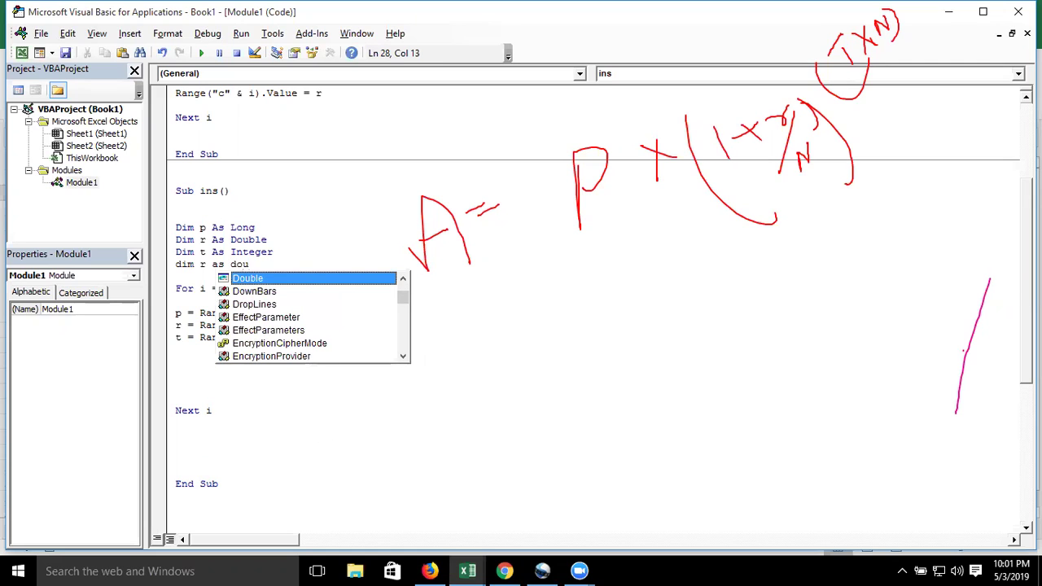
Finish the Double declaration and write the compound formula p*(1+(r/12))^(t*12) in the loop
{"action": "key", "text": "Tab"}
{"action": "key", "text": "Down"}
{"action": "key", "text": "Down"}
{"action": "key", "text": "Right"}
{"action": "key", "text": "Right"}
{"action": "key", "text": "Right"}
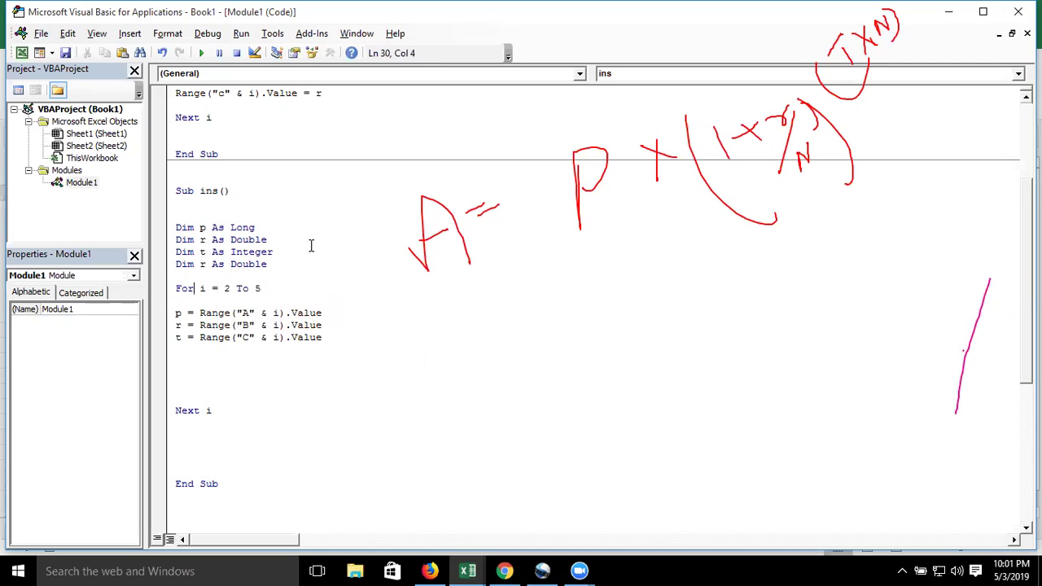
{"action": "key", "text": "Down"}
{"action": "key", "text": "Down"}
{"action": "key", "text": "Down"}
{"action": "key", "text": "Down"}
{"action": "key", "text": "Down"}
{"action": "key", "text": "Down"}
{"action": "type", "text": "r="}
{"action": "type", "text": "p"}
{"action": "type", "text": "*(1+(r/12)"}
{"action": "type", "text": ")^"}
{"action": "type", "text": "(t*"}
{"action": "type", "text": "12)"}
{"action": "key", "text": "Return"}
Rename the new variable to re and bracket it as re = p * ((1 + (r / 12)) ^ (t * 12))
{"action": "double_click", "coordinate": [263, 359]}
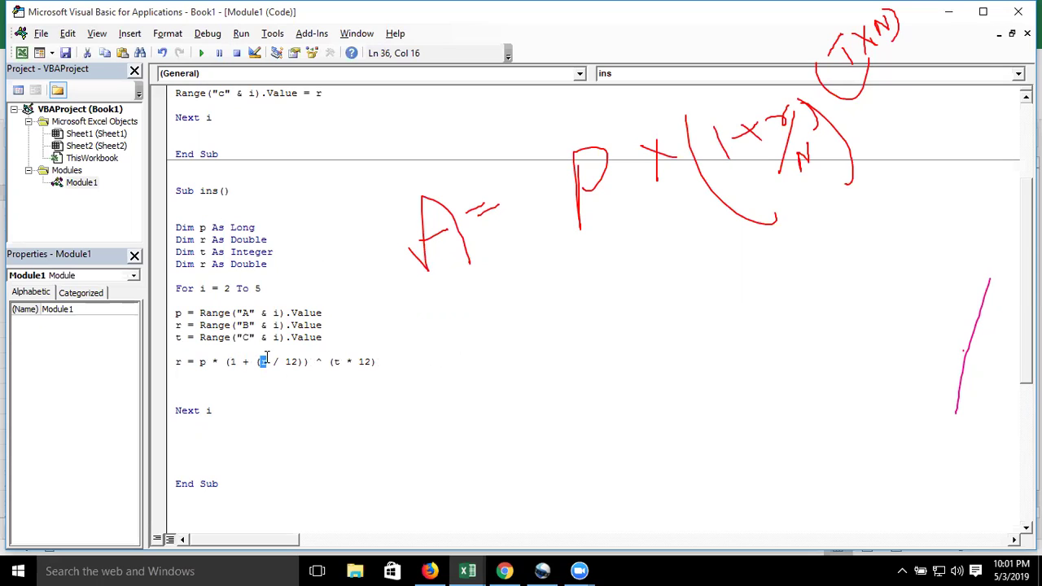
{"action": "double_click", "coordinate": [203, 264]}
{"action": "type", "text": "re"}
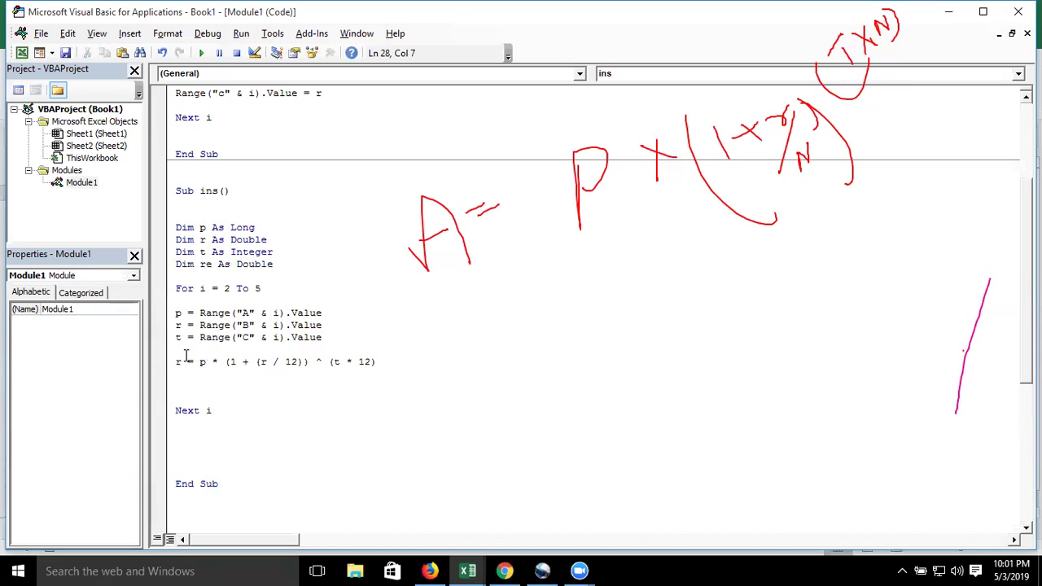
{"action": "left_click", "coordinate": [184, 362]}
{"action": "type", "text": "e"}
{"action": "left_click", "coordinate": [207, 385]}
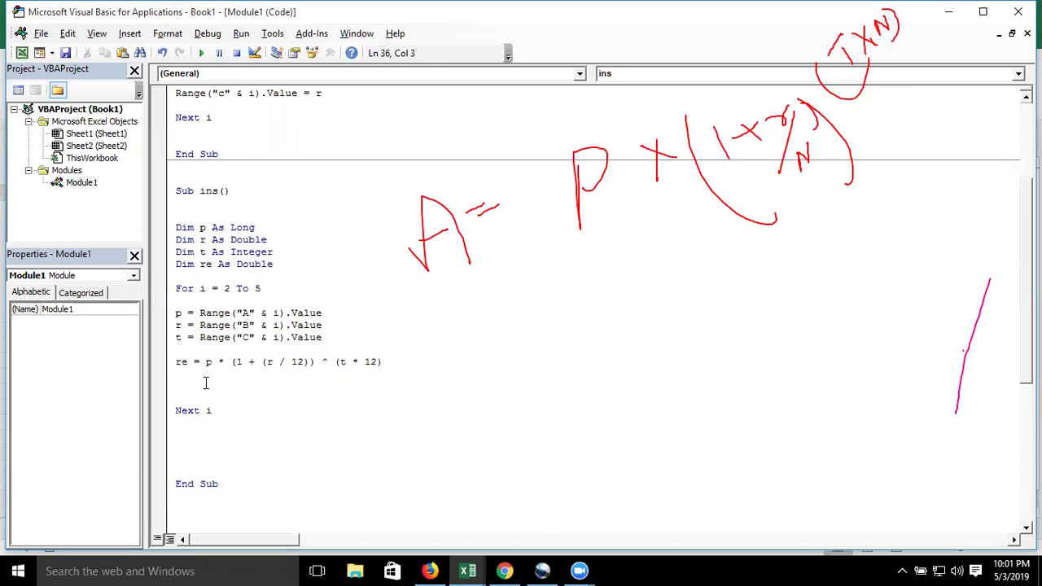
{"action": "left_click", "coordinate": [262, 361]}
{"action": "left_click", "coordinate": [231, 361]}
{"action": "type", "text": "("}
{"action": "left_click", "coordinate": [390, 361]}
{"action": "type", "text": ")"}
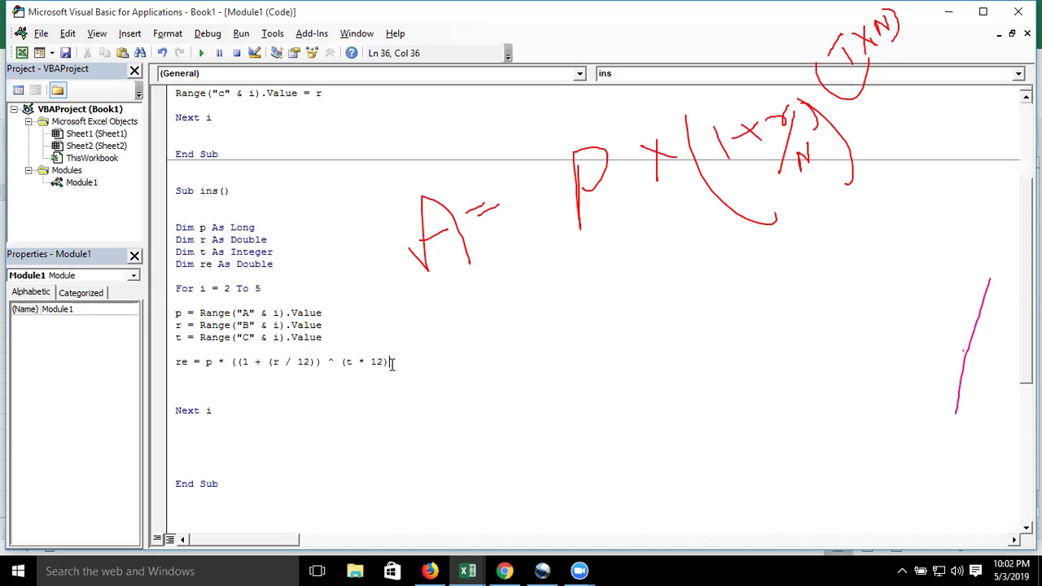
{"action": "key", "text": "Return"}
{"action": "key", "text": "Return"}
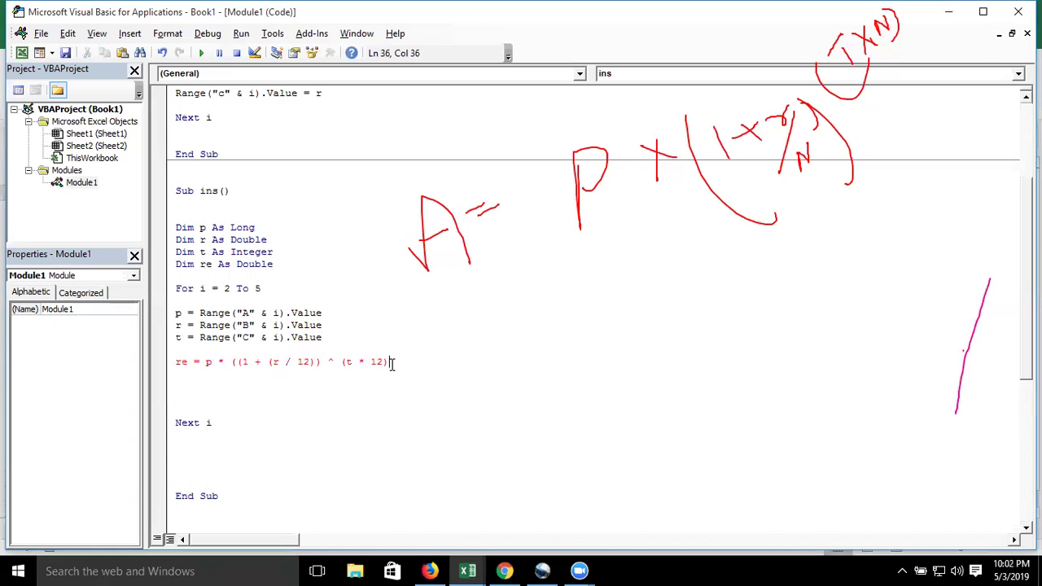
{"action": "type", "text": ")"}
Write re to column D with Range("d" & i) = re, then return to Excel
{"action": "left_click", "coordinate": [306, 388]}
{"action": "type", "text": "range"}
{"action": "type", "text": "(\"d\" & i"}
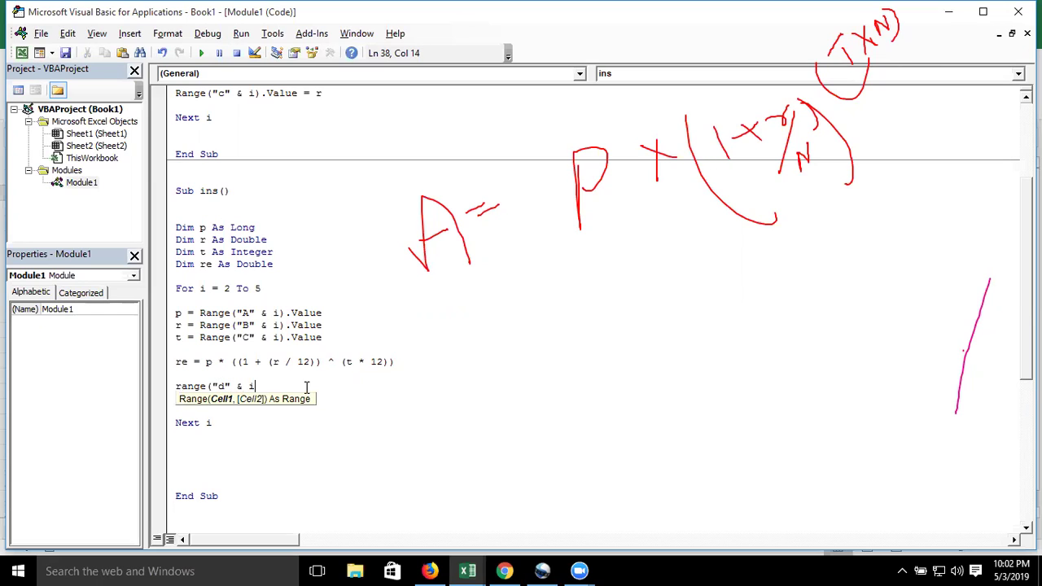
{"action": "type", "text": ") = re"}
{"action": "key", "text": "Return"}
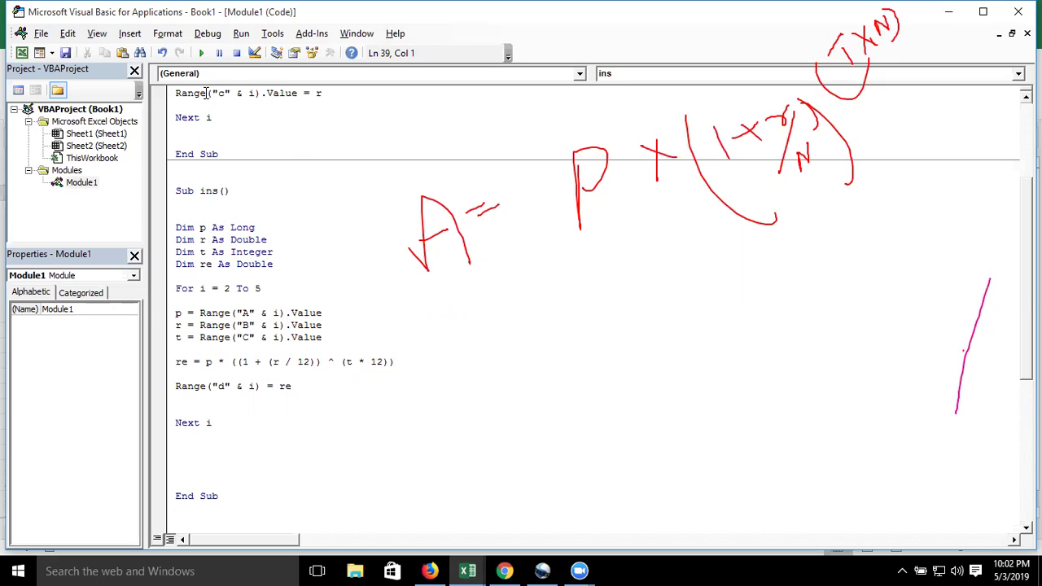
{"action": "key", "text": "alt+Tab"}
{"action": "key", "text": "Tab"}
{"action": "key", "text": "alt+Tab"}
{"action": "key", "text": "Tab"}
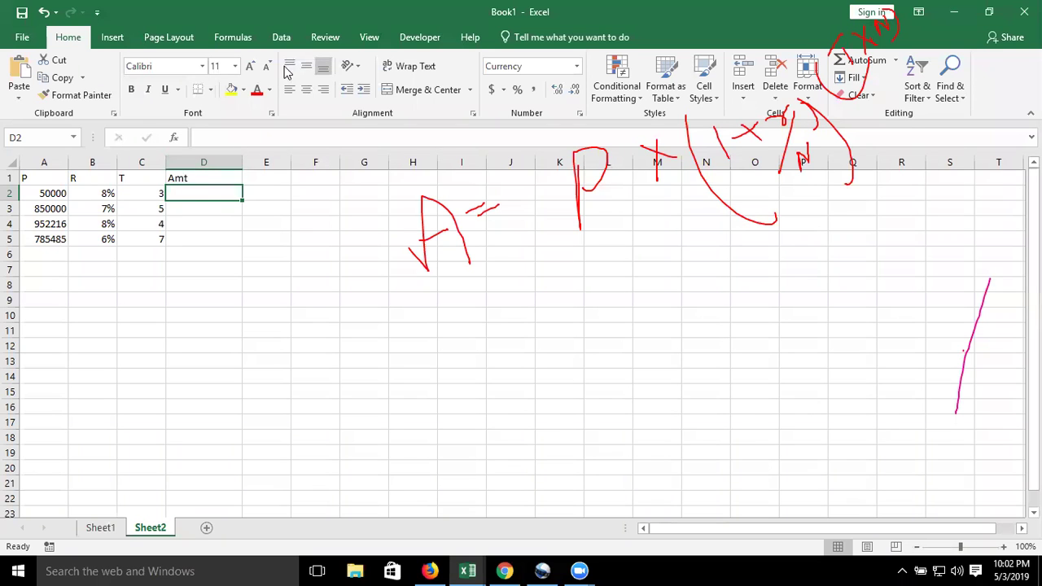
Draw a Form Control button over F2:G3 on Sheet2 and assign it the ins macro
{"action": "left_click", "coordinate": [403, 39]}
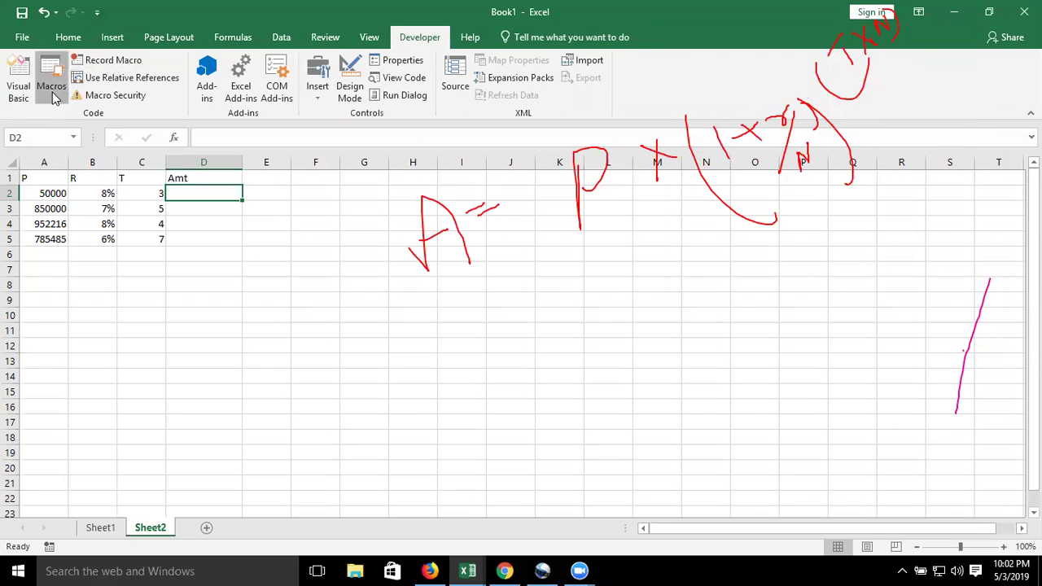
{"action": "left_click", "coordinate": [52, 92]}
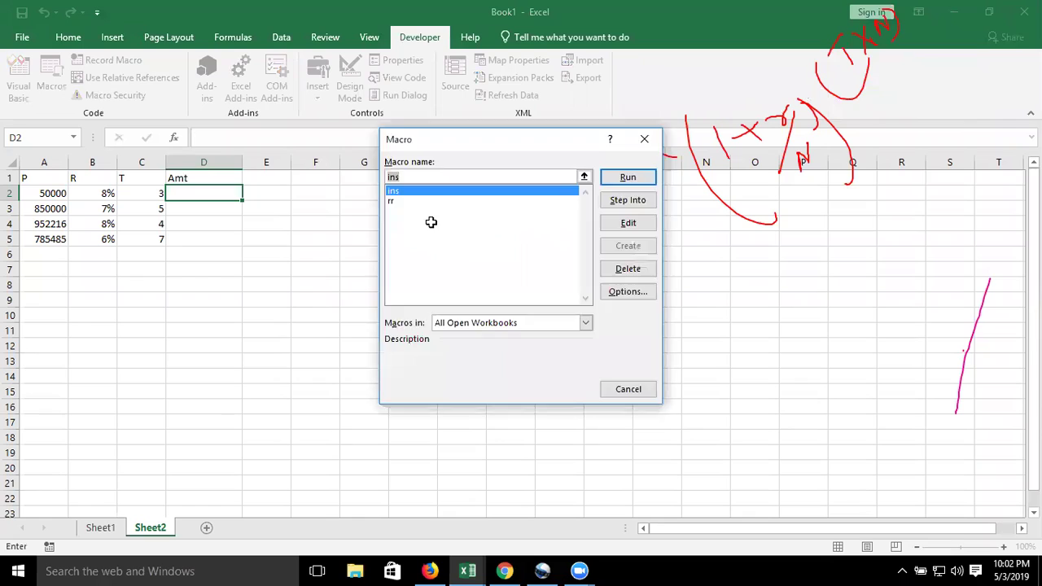
{"action": "key", "text": "Escape"}
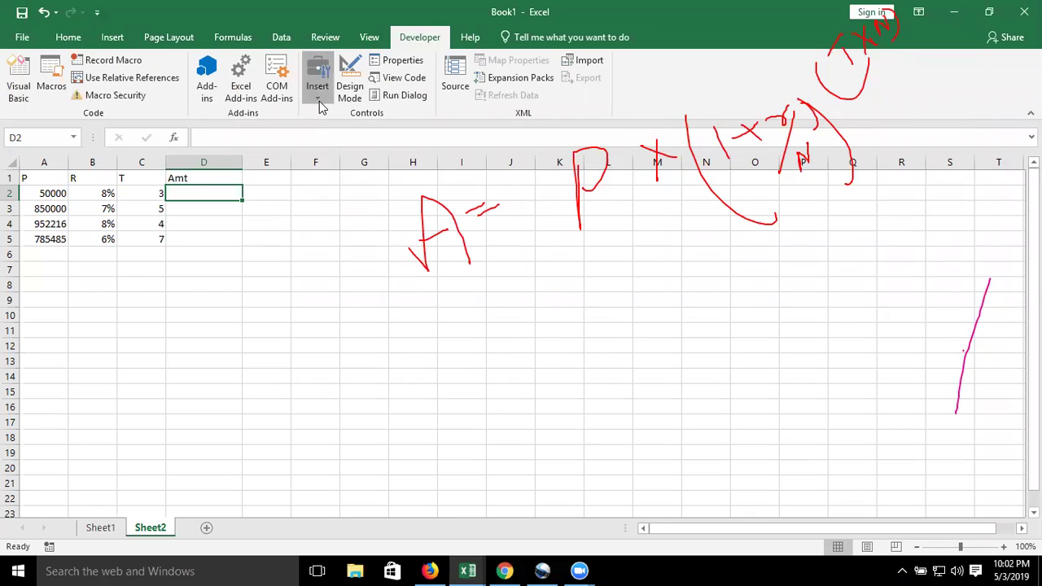
{"action": "left_click", "coordinate": [320, 101]}
{"action": "left_click", "coordinate": [309, 127]}
{"action": "left_click_drag", "start_coordinate": [278, 187], "coordinate": [358, 214]}
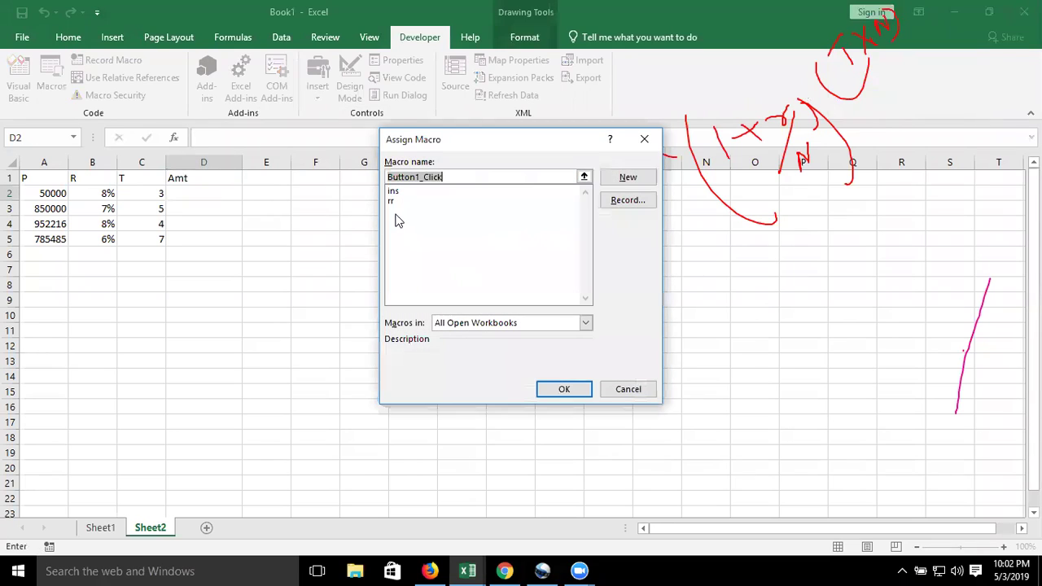
{"action": "left_click", "coordinate": [400, 193]}
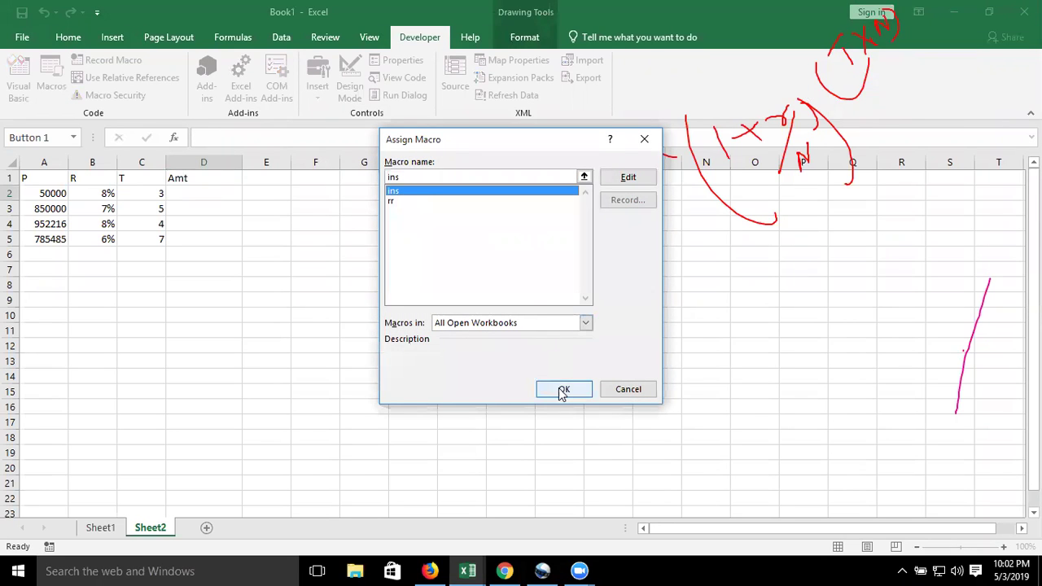
{"action": "left_click", "coordinate": [564, 389]}
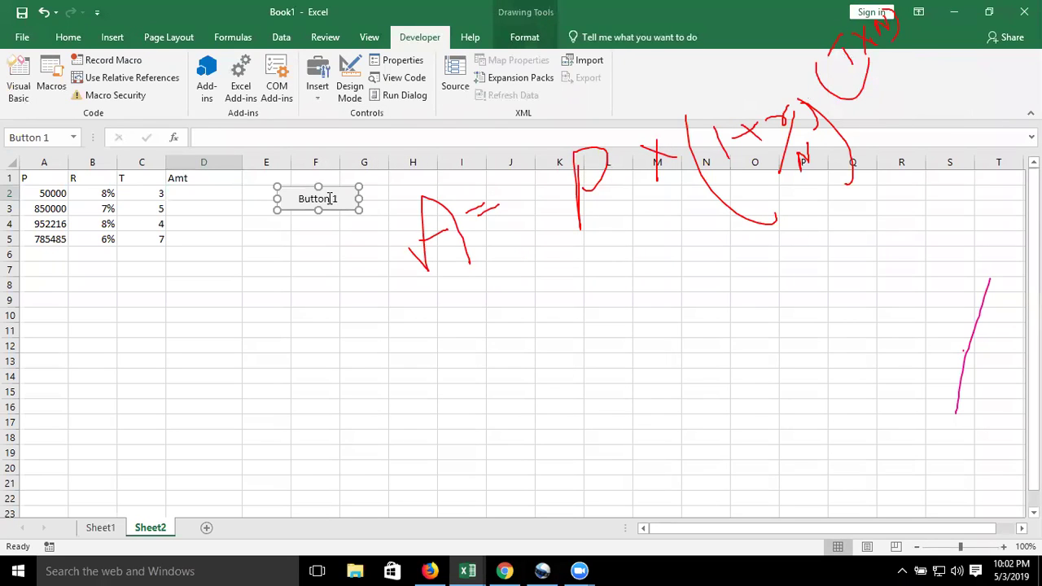
Replace the default 'Button 1' caption with 'Calculate'
{"action": "left_click", "coordinate": [334, 200]}
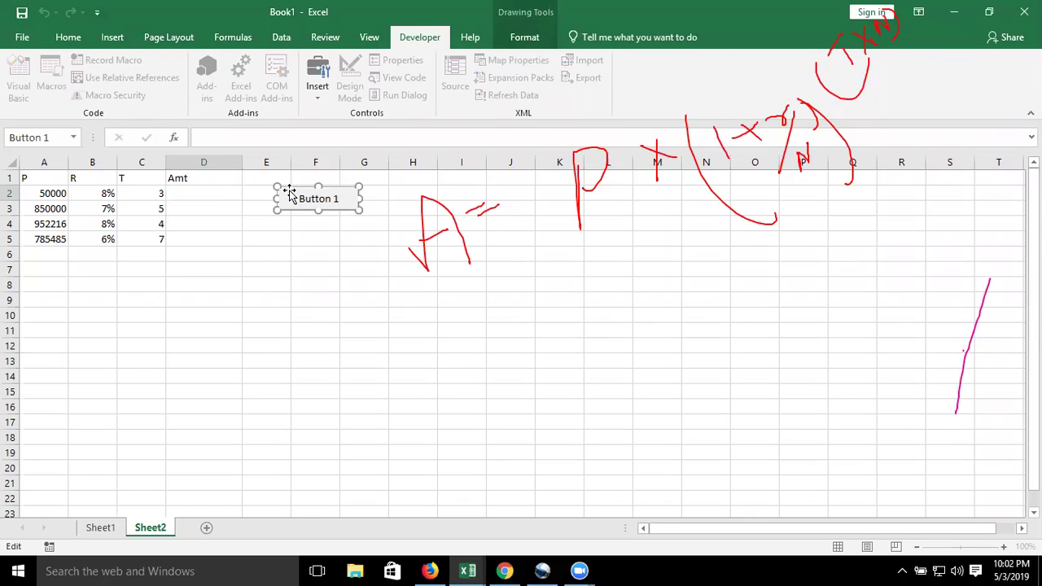
{"action": "key", "text": "Delete"}
{"action": "key", "text": "Delete"}
{"action": "key", "text": "Delete"}
{"action": "key", "text": "Delete"}
{"action": "type", "text": "Calculate"}
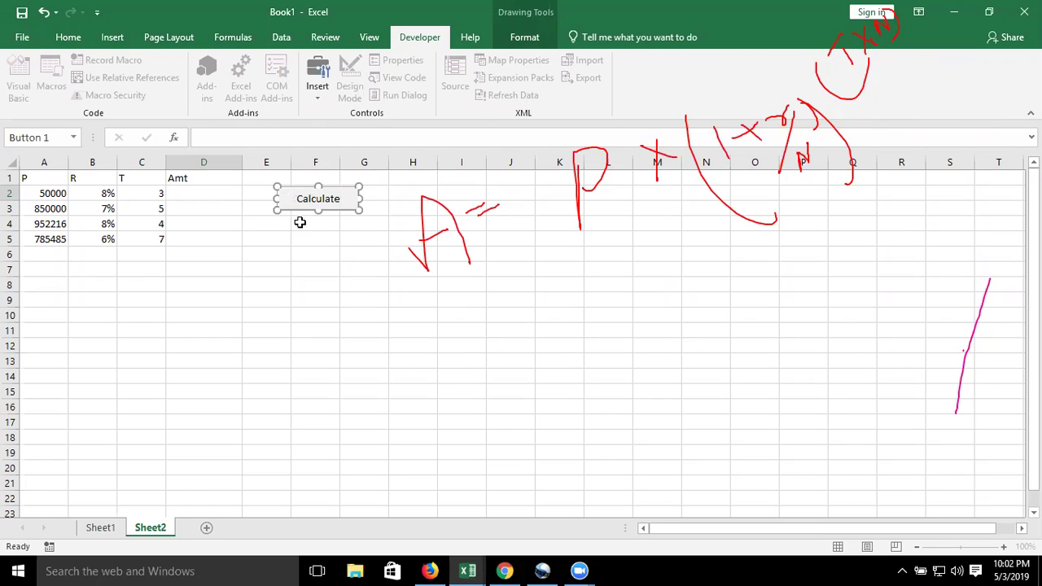
{"action": "left_click", "coordinate": [301, 223]}
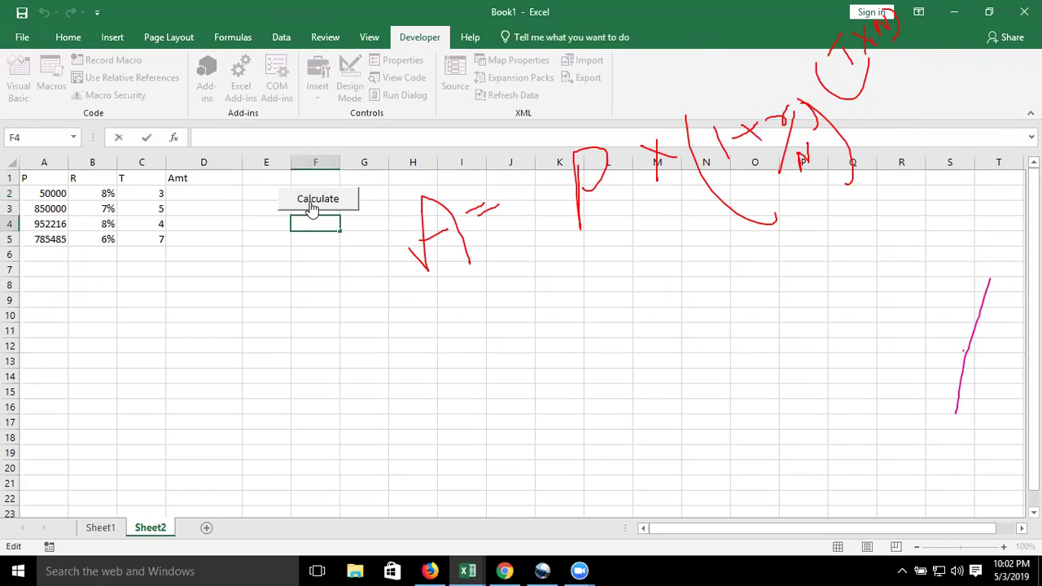
{"action": "left_click", "coordinate": [312, 209]}
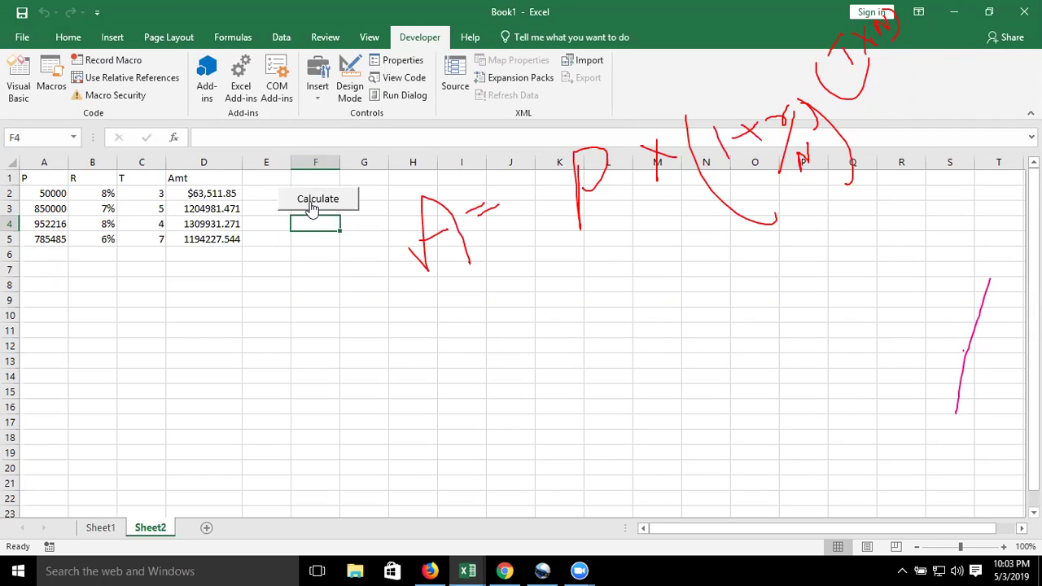
{"action": "key", "text": "alt+Tab"}
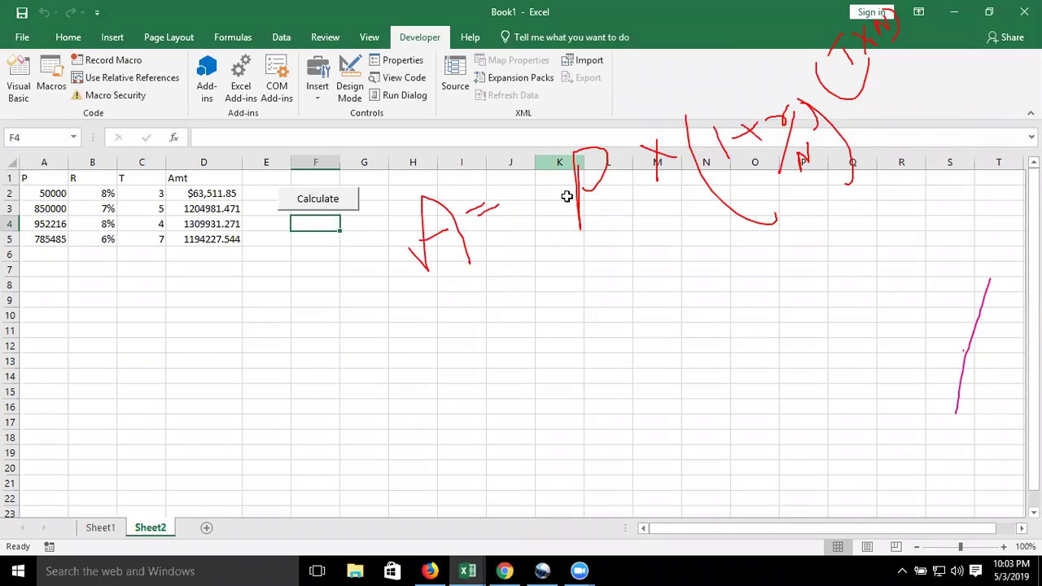
{"action": "key", "text": "alt+Tab"}
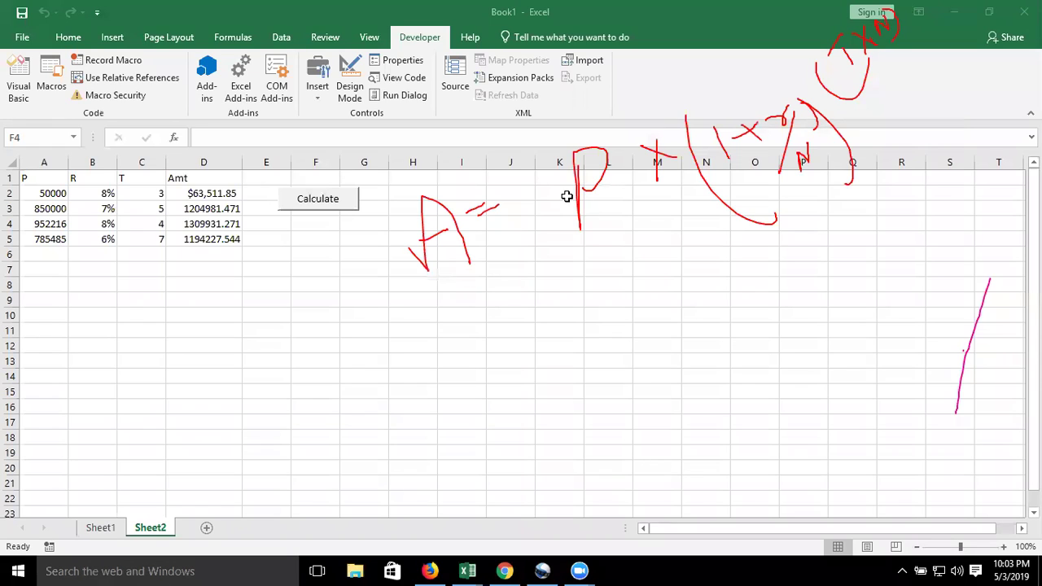
{"action": "key", "text": "e"}
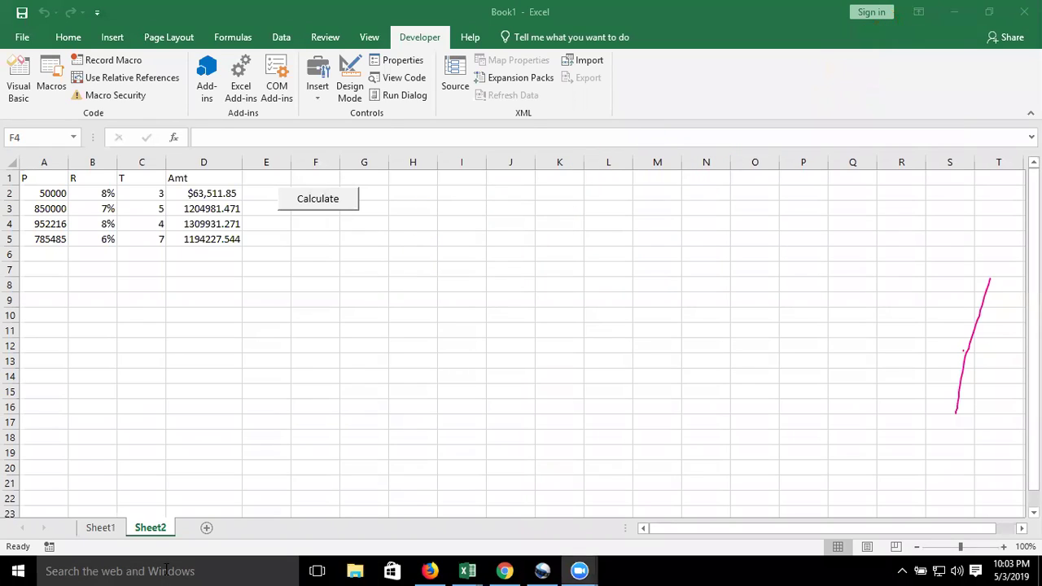
{"action": "left_click", "coordinate": [209, 539]}
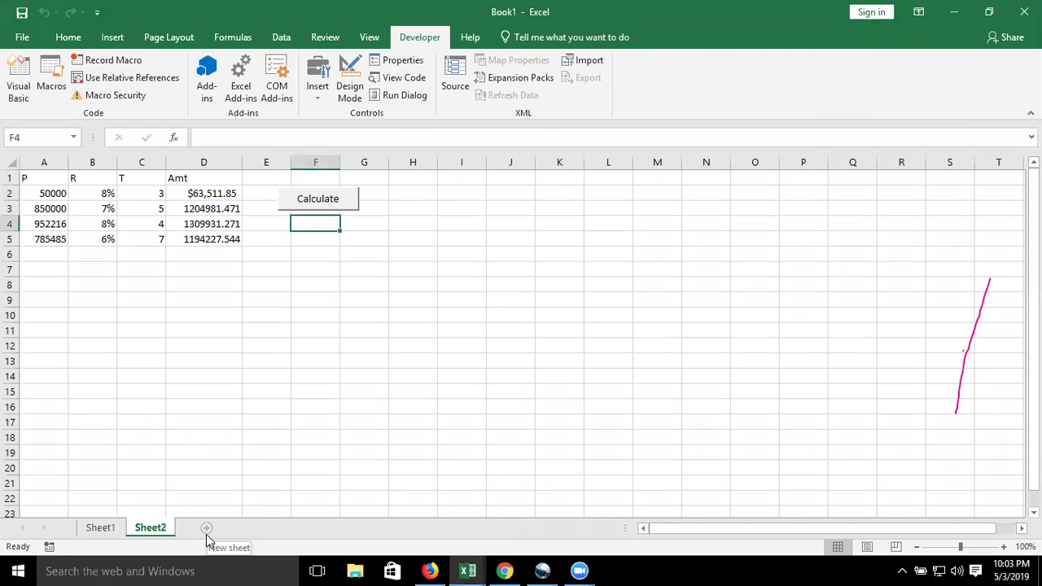
Add a new Sheet3 with headers Cost in A1 and mrp in B1
{"action": "left_click", "coordinate": [206, 532]}
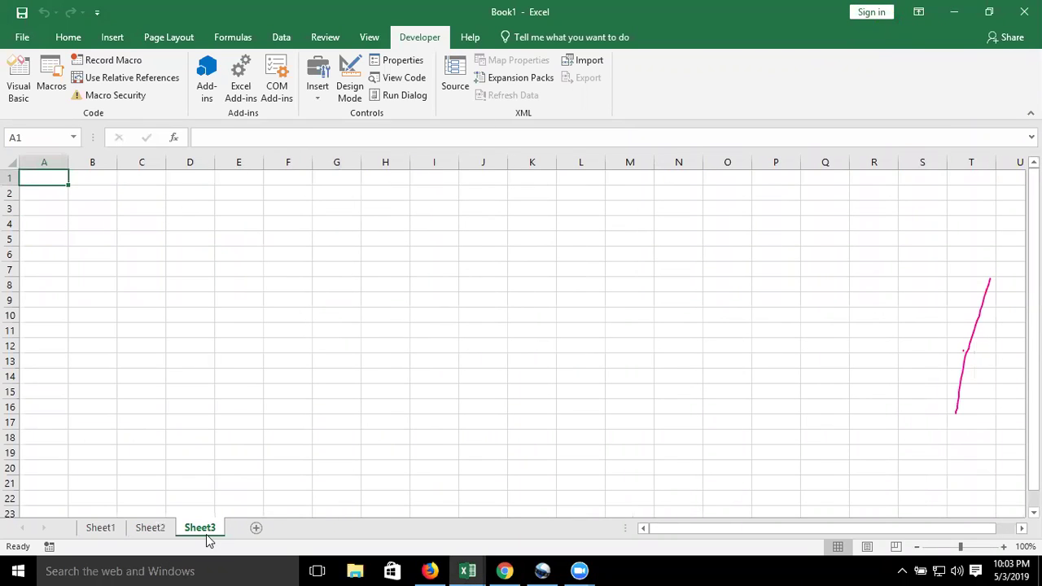
{"action": "type", "text": "Cosr"}
{"action": "key", "text": "BackSpace"}
{"action": "type", "text": "t"}
{"action": "key", "text": "Tab"}
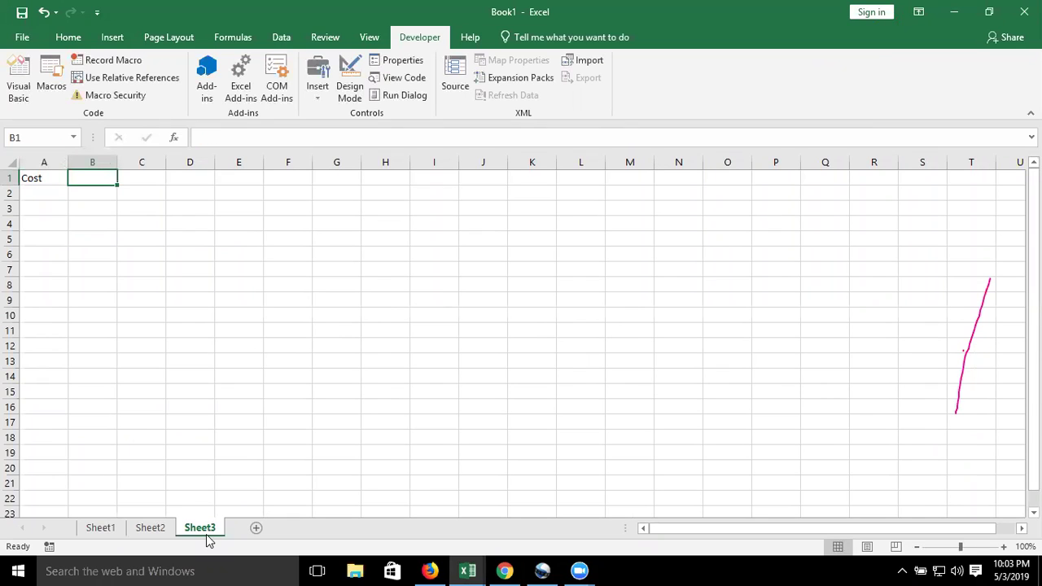
{"action": "type", "text": "mrp"}
{"action": "key", "text": "Return"}
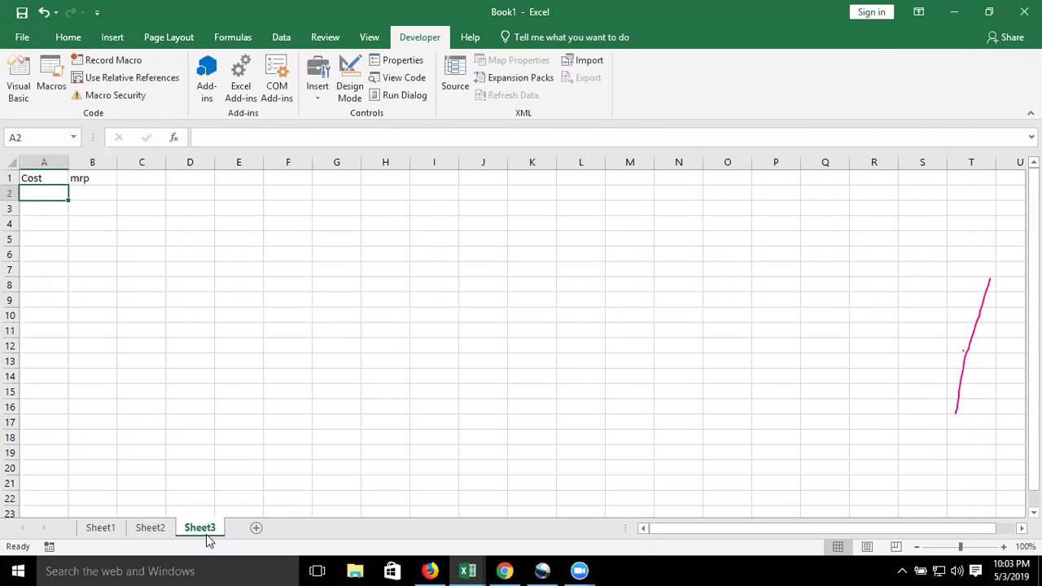
Enter the costs 85, 36, 85, 25, 65 and 96 down A2:A7
{"action": "type", "text": "85"}
{"action": "key", "text": "Return"}
{"action": "type", "text": "36"}
{"action": "key", "text": "Return"}
{"action": "type", "text": "85"}
{"action": "key", "text": "Return"}
{"action": "type", "text": "25"}
{"action": "key", "text": "Return"}
{"action": "type", "text": "65"}
{"action": "key", "text": "Return"}
{"action": "type", "text": "96"}
{"action": "key", "text": "Return"}
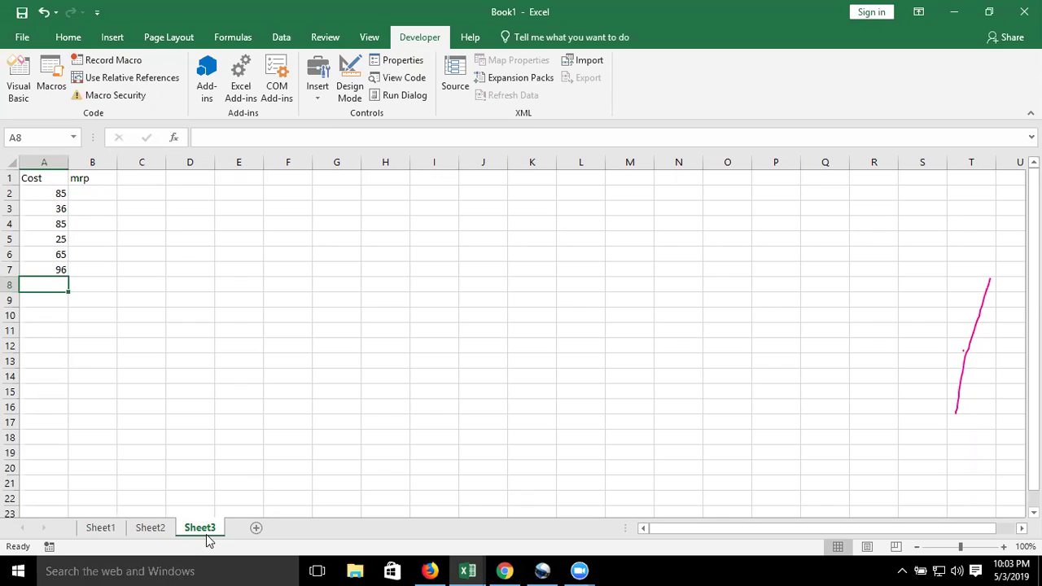
Move the selection to B2, beside the first cost
{"action": "key", "text": "Up"}
{"action": "key", "text": "Up"}
{"action": "key", "text": "Up"}
{"action": "key", "text": "Up"}
{"action": "key", "text": "Up"}
{"action": "key", "text": "Up"}
{"action": "key", "text": "Right"}
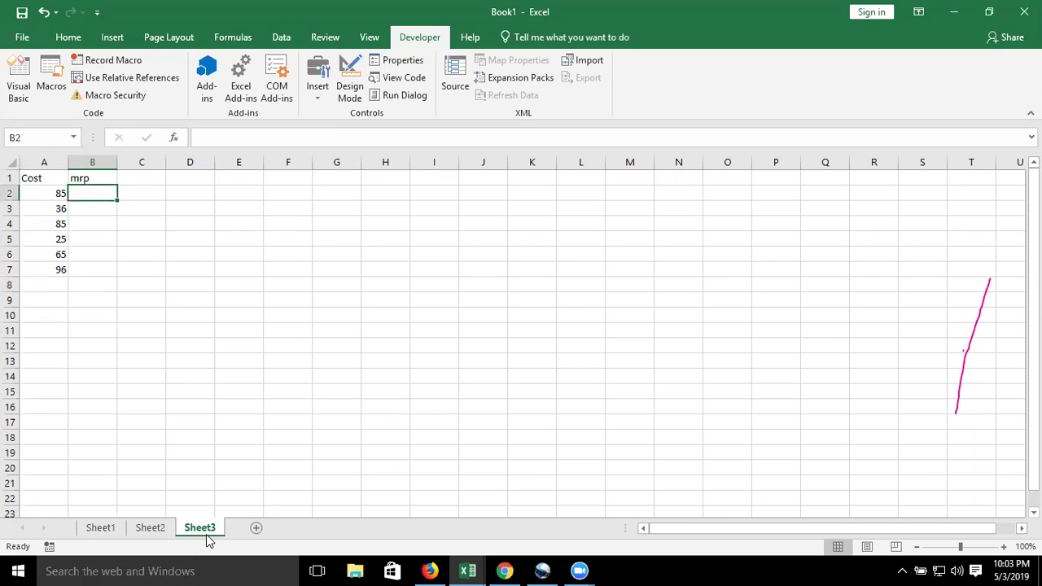
{"action": "key", "text": "alt+Tab"}
Start a new Sub MRP() procedure below the ins procedure in Module1
{"action": "key", "text": "alt+Tab"}
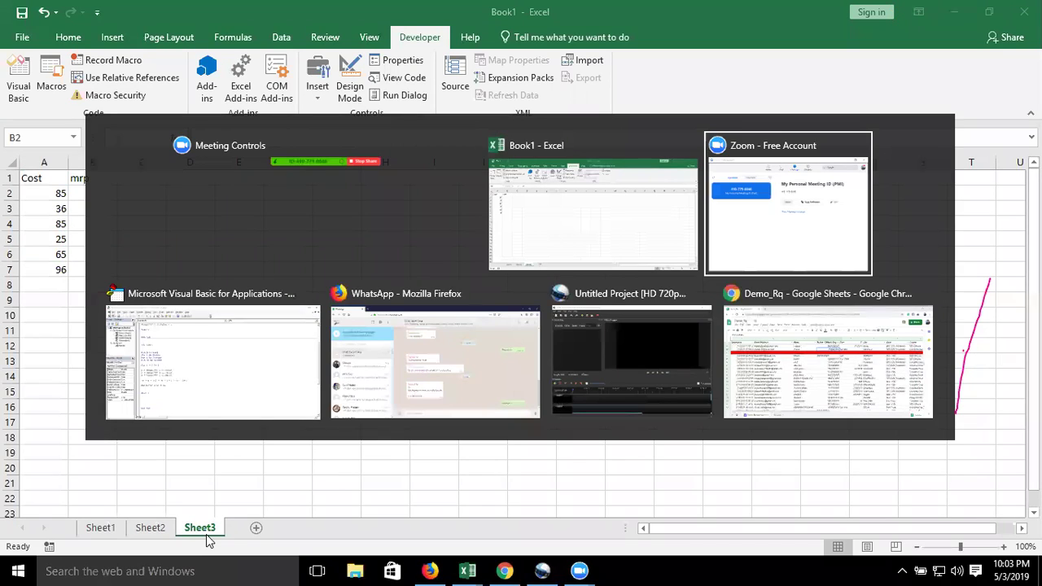
{"action": "key", "text": "alt+Tab"}
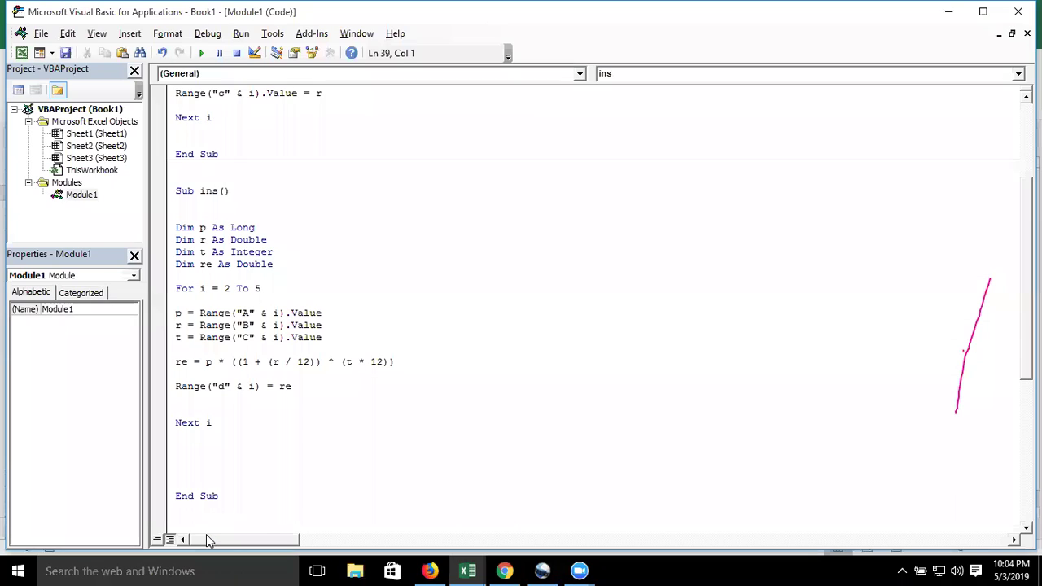
{"action": "key", "text": "Down"}
{"action": "key", "text": "Down"}
{"action": "key", "text": "Down"}
{"action": "key", "text": "Down"}
{"action": "key", "text": "Down"}
{"action": "key", "text": "Down"}
{"action": "key", "text": "Down"}
{"action": "key", "text": "Down"}
{"action": "key", "text": "Down"}
{"action": "key", "text": "Down"}
{"action": "key", "text": "Down"}
{"action": "key", "text": "Down"}
{"action": "left_click", "coordinate": [190, 241]}
{"action": "type", "text": "sub "}
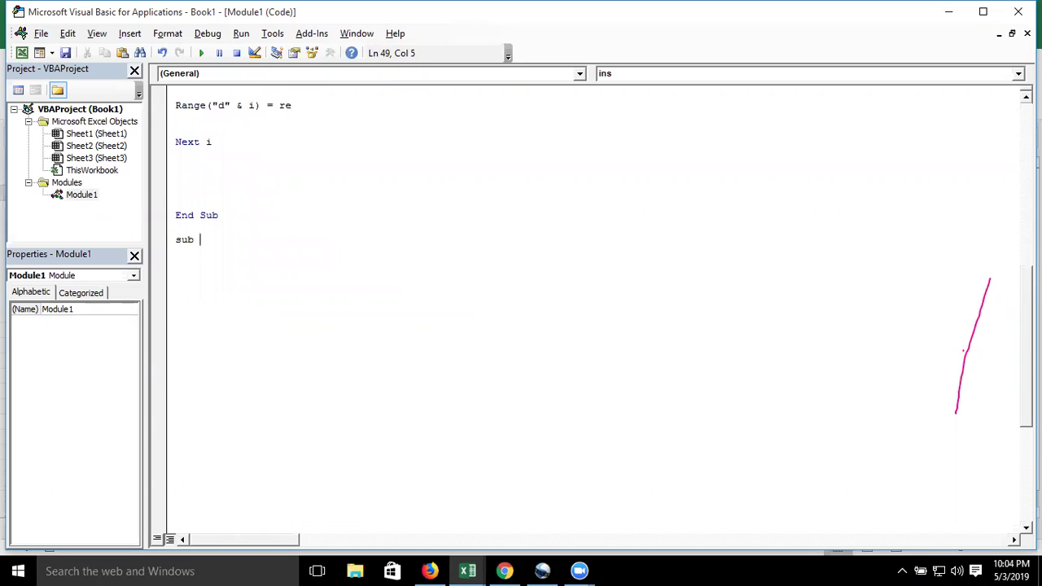
{"action": "type", "text": "MRP()"}
{"action": "key", "text": "Return"}
{"action": "type", "text": "\\"}
{"action": "key", "text": "Return"}
{"action": "double_click", "coordinate": [179, 252]}
{"action": "key", "text": "BackSpace"}
{"action": "key", "text": "Return"}
{"action": "key", "text": "Return"}
{"action": "key", "text": "Up"}
{"action": "type", "text": "a"}
{"action": "key", "text": "BackSpace"}
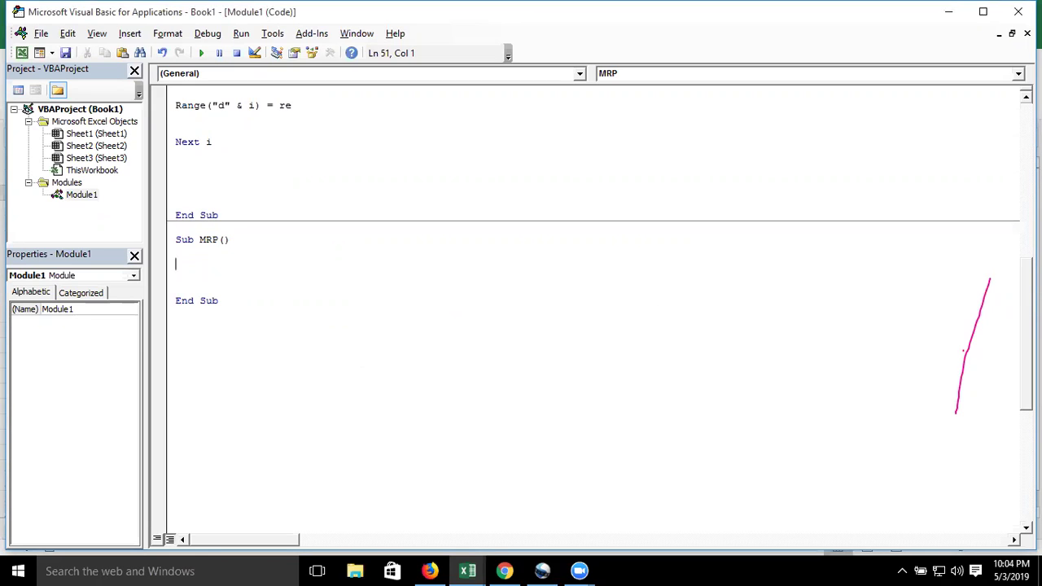
Declare Dim c As Long and Dim r As Double inside MRP
{"action": "type", "text": "dim "}
{"action": "type", "text": "c as "}
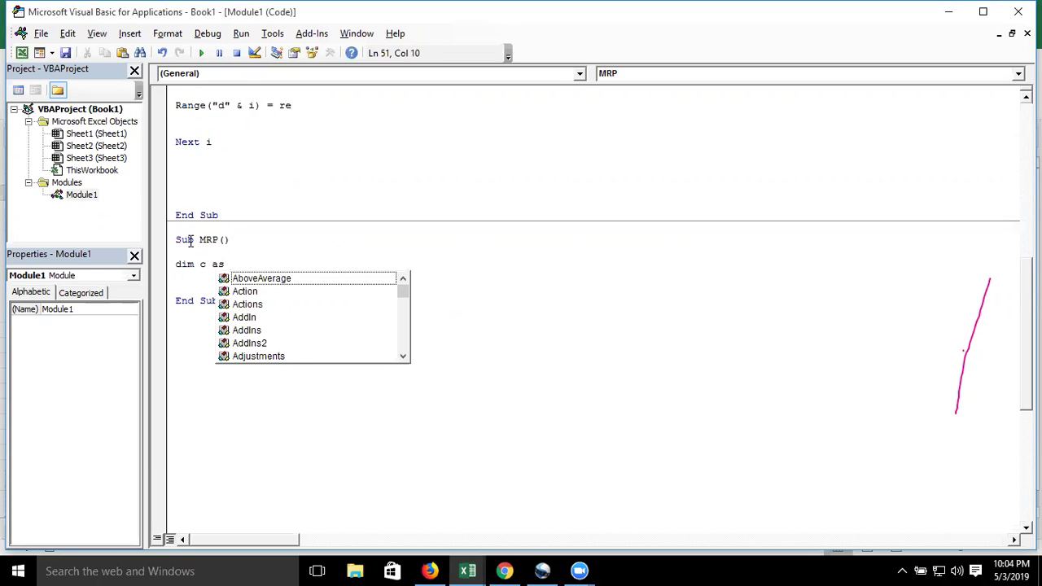
{"action": "type", "text": "long"}
{"action": "key", "text": "Return"}
{"action": "type", "text": "dim r"}
{"action": "key", "text": "BackSpace"}
{"action": "key", "text": "BackSpace"}
{"action": "type", "text": "r as "}
{"action": "type", "text": "dou"}
{"action": "key", "text": "Return"}
{"action": "key", "text": "Return"}
{"action": "key", "text": "Return"}
{"action": "type", "text": "r=r"}
{"action": "key", "text": "BackSpace"}
{"action": "key", "text": "BackSpace"}
{"action": "key", "text": "BackSpace"}
Add a For i = 2 To 7 … Next i loop to the MRP procedure
{"action": "type", "text": "for i = 2 to"}
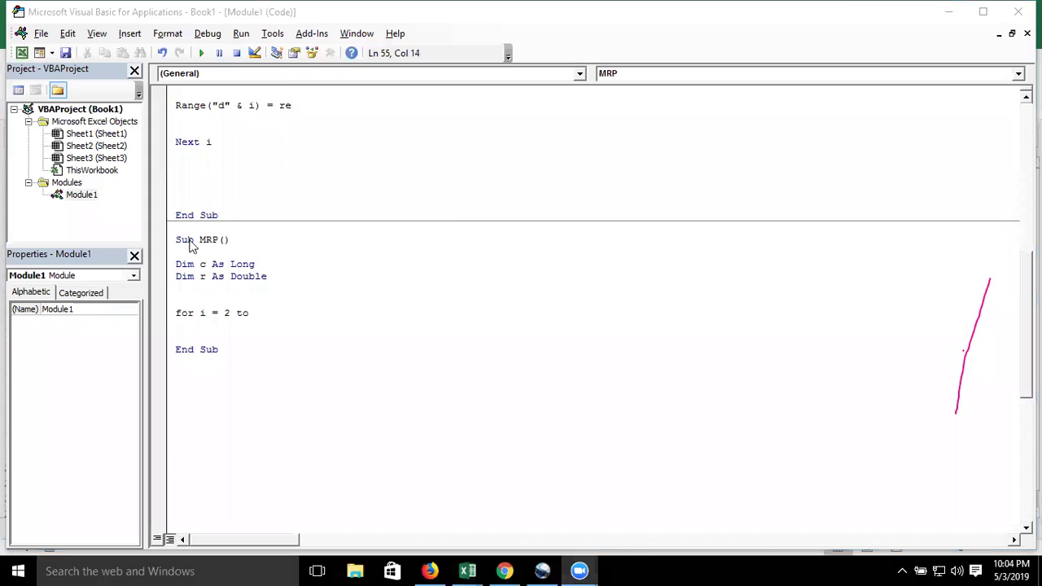
{"action": "key", "text": "alt+Tab"}
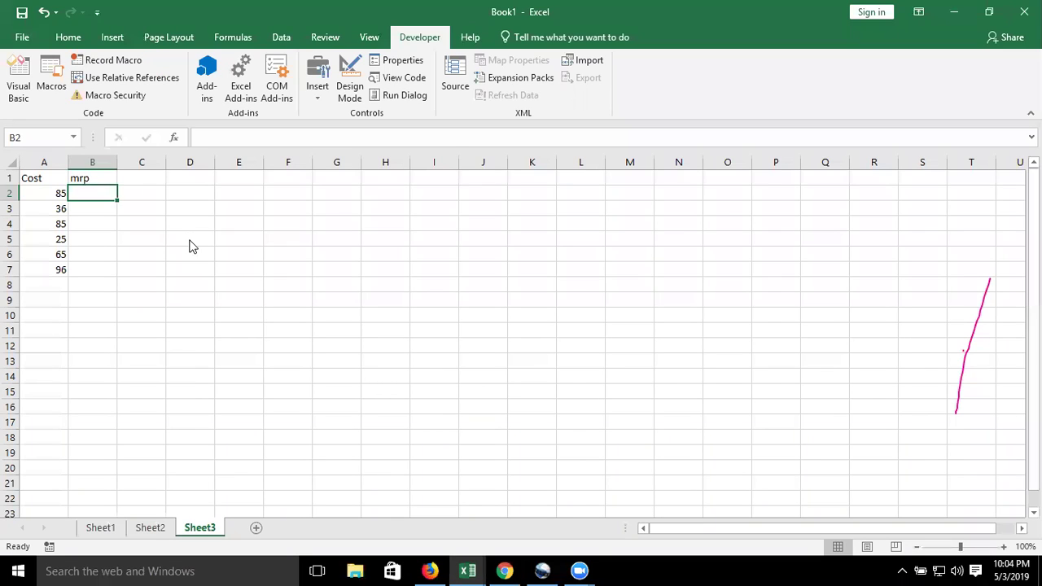
{"action": "key", "text": "alt+Tab"}
{"action": "key", "text": "Tab"}
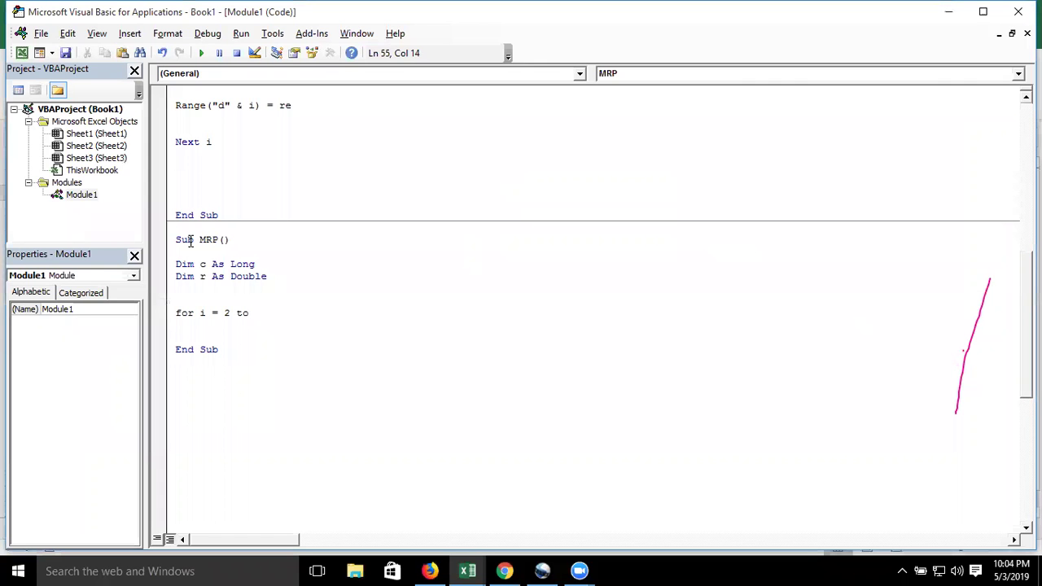
{"action": "type", "text": "7"}
{"action": "key", "text": "Return"}
{"action": "key", "text": "Return"}
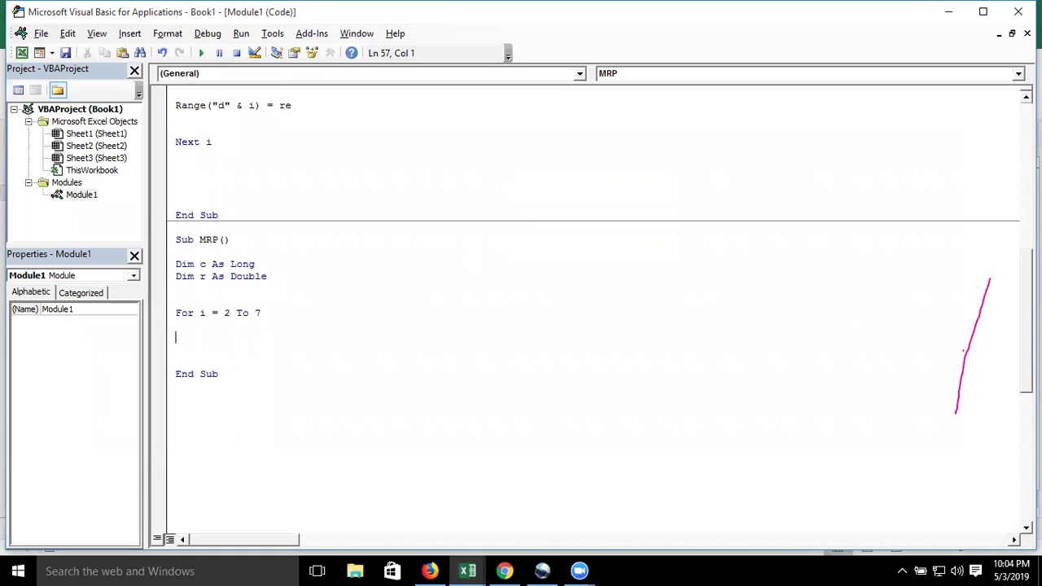
{"action": "type", "text": "next i1"}
{"action": "key", "text": "BackSpace"}
{"action": "left_click", "coordinate": [175, 325]}
{"action": "key", "text": "Return"}
{"action": "key", "text": "Return"}
{"action": "left_click", "coordinate": [175, 337]}
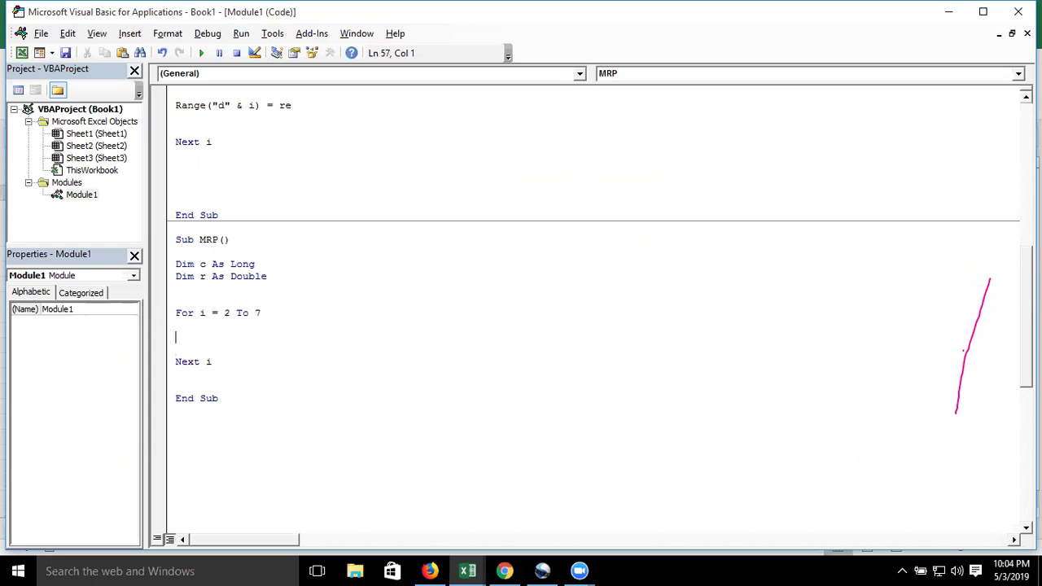
{"action": "type", "text": "r"}
{"action": "type", "text": "=rnd("}
{"action": "key", "text": "BackSpace"}
{"action": "key", "text": "BackSpace"}
{"action": "key", "text": "BackSpace"}
{"action": "key", "text": "BackSpace"}
{"action": "key", "text": "BackSpace"}
{"action": "key", "text": "BackSpace"}
Inside the loop, set c = Range("A" & i).Value and compute r = c + c*0.05
{"action": "type", "text": "c="}
{"action": "type", "text": "range(\"A\" "}
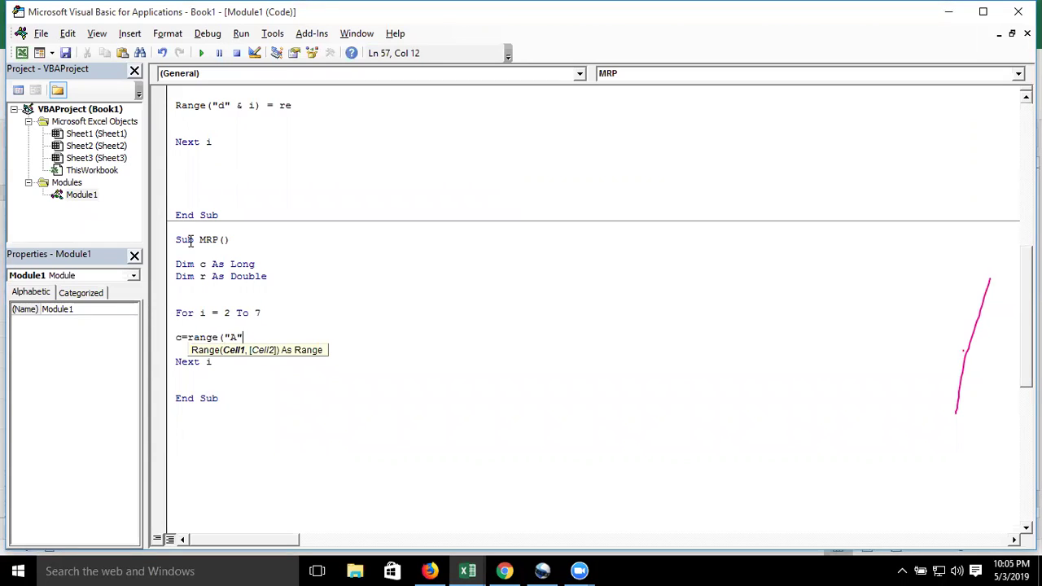
{"action": "type", "text": "& i"}
{"action": "type", "text": ").v"}
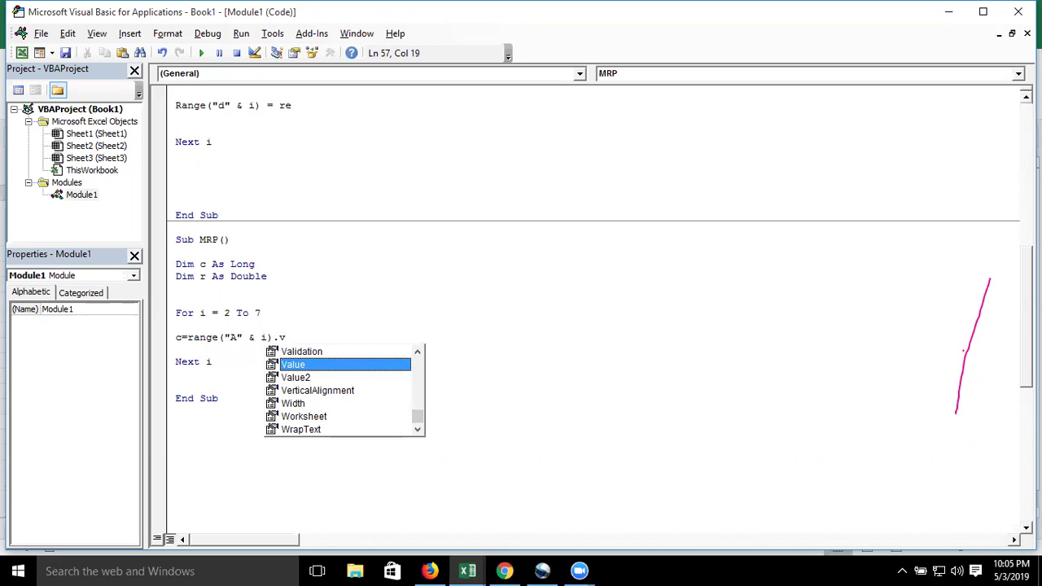
{"action": "key", "text": "Return"}
{"action": "key", "text": "Return"}
{"action": "key", "text": "Return"}
{"action": "key", "text": "Up"}
{"action": "key", "text": "Up"}
{"action": "key", "text": "Up"}
{"action": "key", "text": "Up"}
{"action": "key", "text": "Up"}
{"action": "key", "text": "Up"}
{"action": "key", "text": "Up"}
{"action": "key", "text": "Down"}
{"action": "key", "text": "Down"}
{"action": "key", "text": "Down"}
{"action": "key", "text": "Down"}
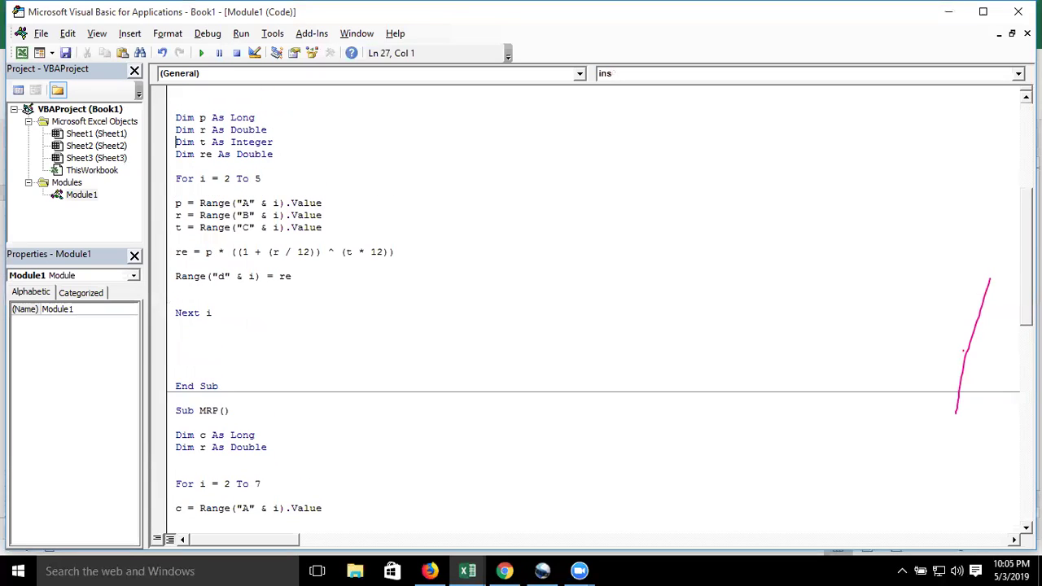
{"action": "mouse_move", "coordinate": [199, 202]}
{"action": "left_mouse_down"}
{"action": "mouse_move", "coordinate": [319, 215]}
{"action": "mouse_move", "coordinate": [325, 205]}
{"action": "left_mouse_up"}
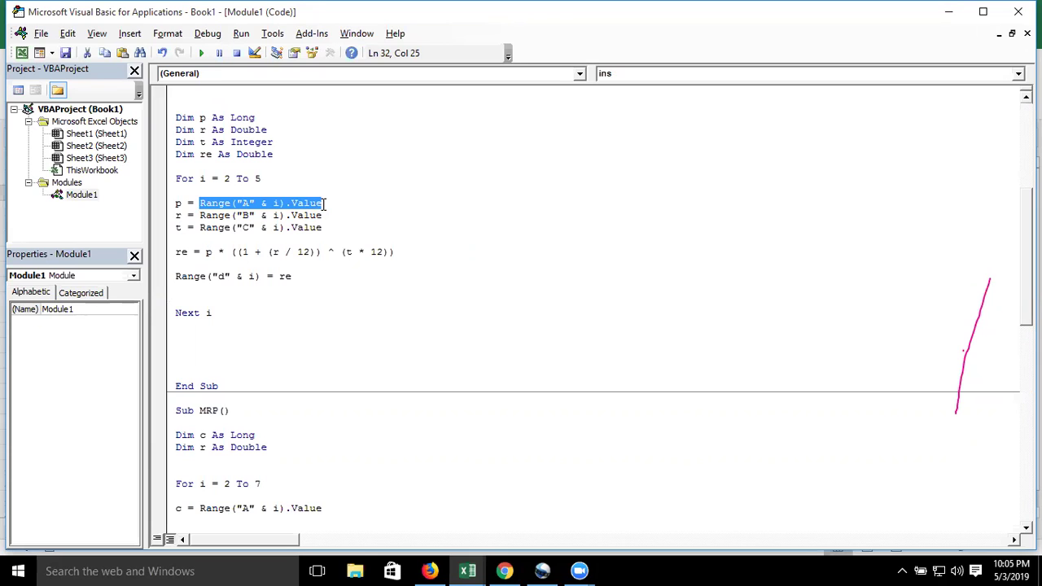
{"action": "left_click", "coordinate": [325, 205]}
{"action": "key", "text": "Down"}
{"action": "key", "text": "Down"}
{"action": "key", "text": "Down"}
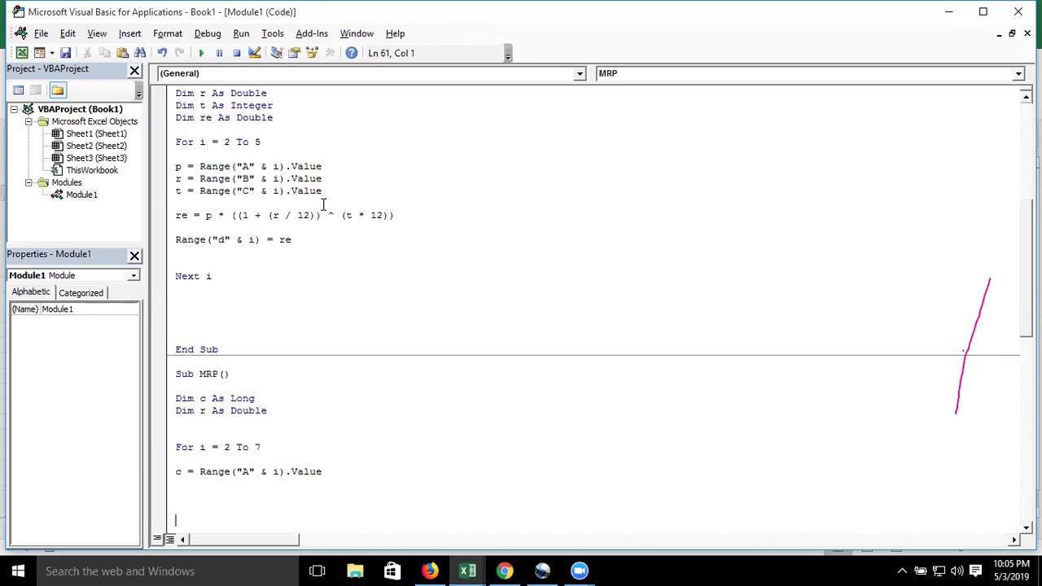
{"action": "key", "text": "Up"}
{"action": "key", "text": "Up"}
{"action": "key", "text": "Up"}
{"action": "key", "text": "Up"}
{"action": "key", "text": "Up"}
{"action": "key", "text": "Up"}
{"action": "key", "text": "Up"}
{"action": "key", "text": "Down"}
{"action": "key", "text": "Down"}
{"action": "key", "text": "Down"}
{"action": "key", "text": "Down"}
{"action": "key", "text": "Return"}
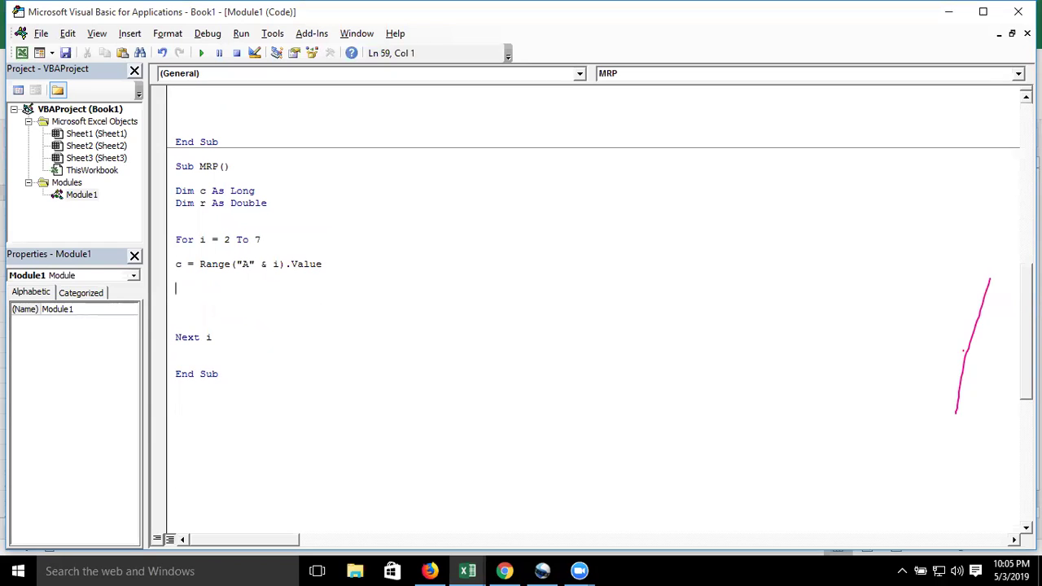
{"action": "type", "text": "r="}
{"action": "type", "text": "c+c*"}
{"action": "type", "text": "0.05"}
Wrap the 5% markup in parentheses: r = c + (c*0.05)
{"action": "key", "text": "Return"}
{"action": "left_click", "coordinate": [225, 288]}
{"action": "type", "text": "("}
{"action": "left_click", "coordinate": [281, 288]}
{"action": "type", "text": ")"}
{"action": "key", "text": "Return"}
Add a 10% markup line r = r + (r*0.10)
{"action": "type", "text": "r=r+"}
{"action": "key", "text": "BackSpace"}
{"action": "key", "text": "BackSpace"}
{"action": "type", "text": "r"}
{"action": "type", "text": "+r"}
{"action": "type", "text": "*"}
{"action": "type", "text": "0.10"}
{"action": "key", "text": "Down"}
{"action": "double_click", "coordinate": [181, 301]}
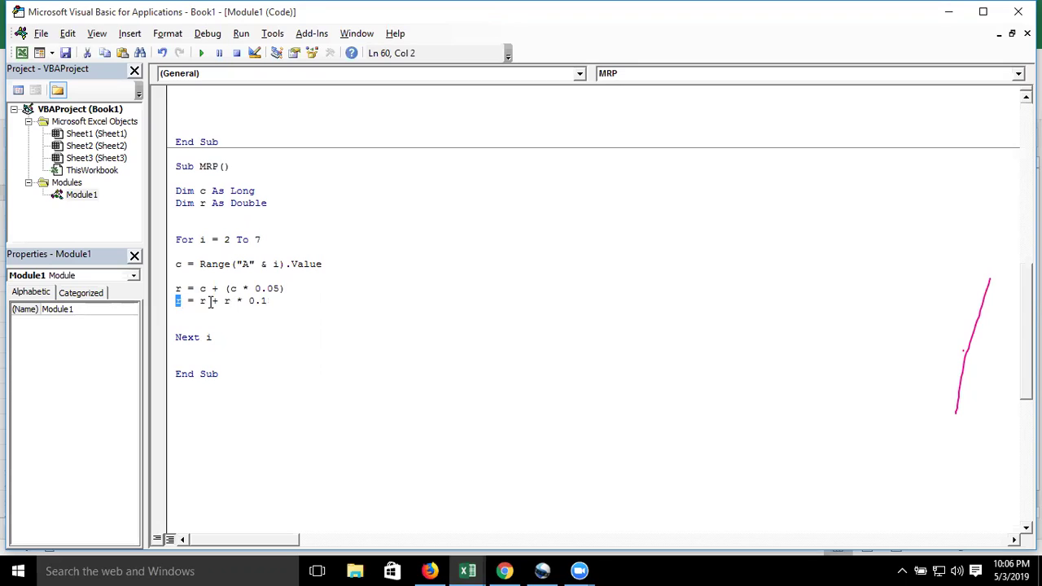
{"action": "left_click", "coordinate": [225, 301]}
{"action": "type", "text": "("}
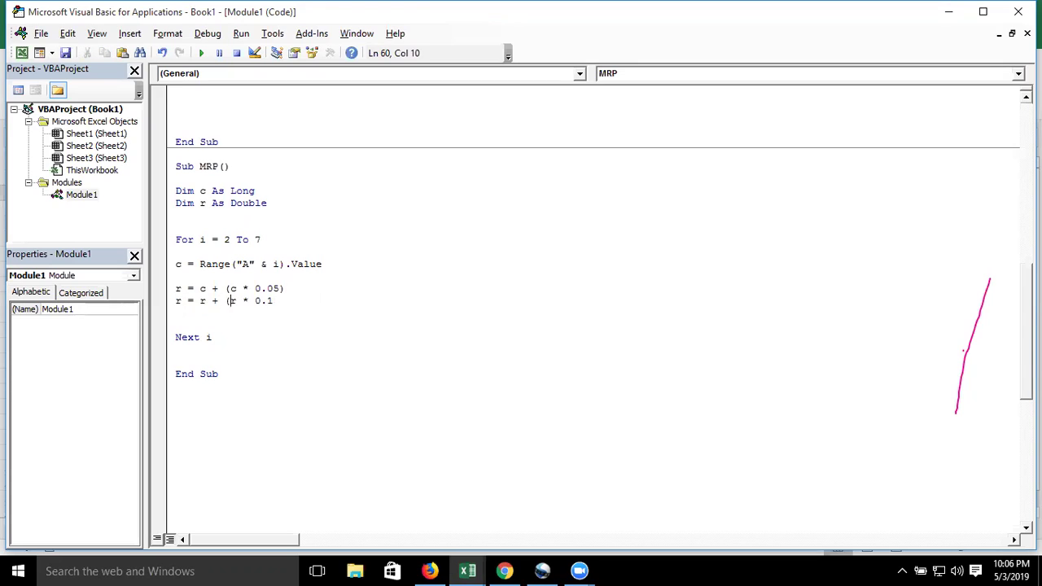
{"action": "left_click", "coordinate": [274, 301]}
{"action": "type", "text": ")"}
Duplicate the markup line into 15% and 20% markups
{"action": "key", "text": "Return"}
{"action": "key", "text": "shift+Up"}
{"action": "key", "text": "ctrl+c"}
{"action": "key", "text": "shift+Down"}
{"action": "type", "text": "r = r + (r * 0.1)"}
{"action": "key", "text": "ctrl+v"}
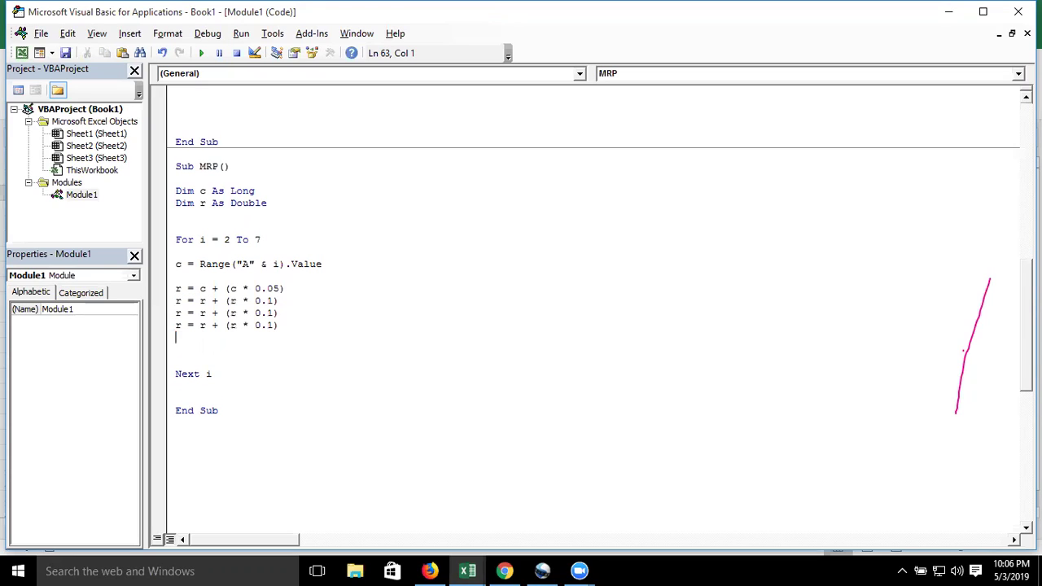
{"action": "type", "text": "5"}
{"action": "key", "text": "shift+Right"}
{"action": "type", "text": "20"}
{"action": "left_click", "coordinate": [258, 343]}
{"action": "left_click", "coordinate": [167, 301]}
{"action": "left_click", "coordinate": [178, 301]}
{"action": "left_click_drag", "start_coordinate": [200, 302], "coordinate": [281, 302]}
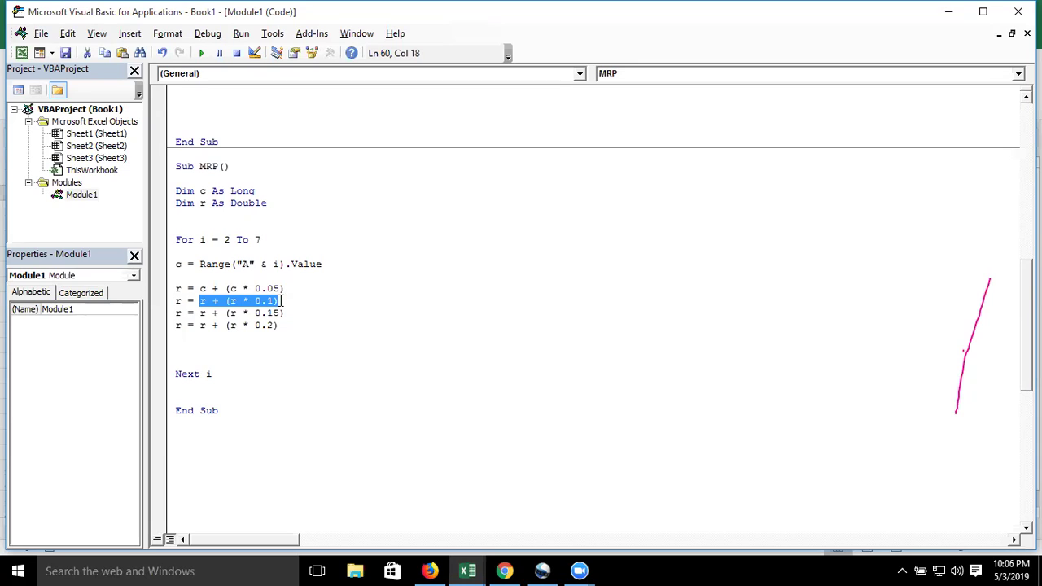
Write the result to column B with Range("B" & i).Value = r
{"action": "key", "text": "Down"}
{"action": "key", "text": "Down"}
{"action": "key", "text": "Down"}
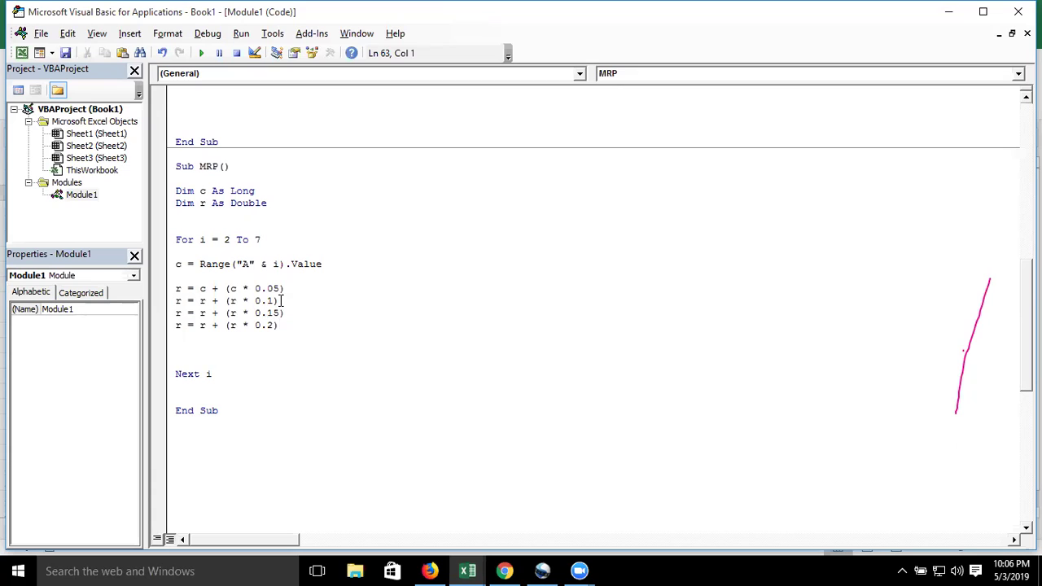
{"action": "key", "text": "Return"}
{"action": "type", "text": "range"}
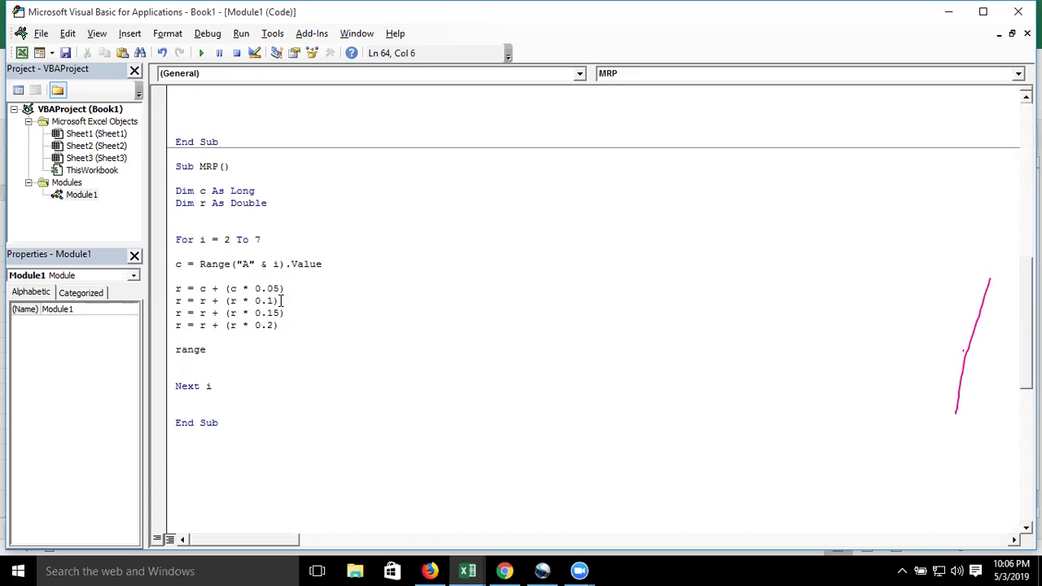
{"action": "type", "text": "(\"B\" & i"}
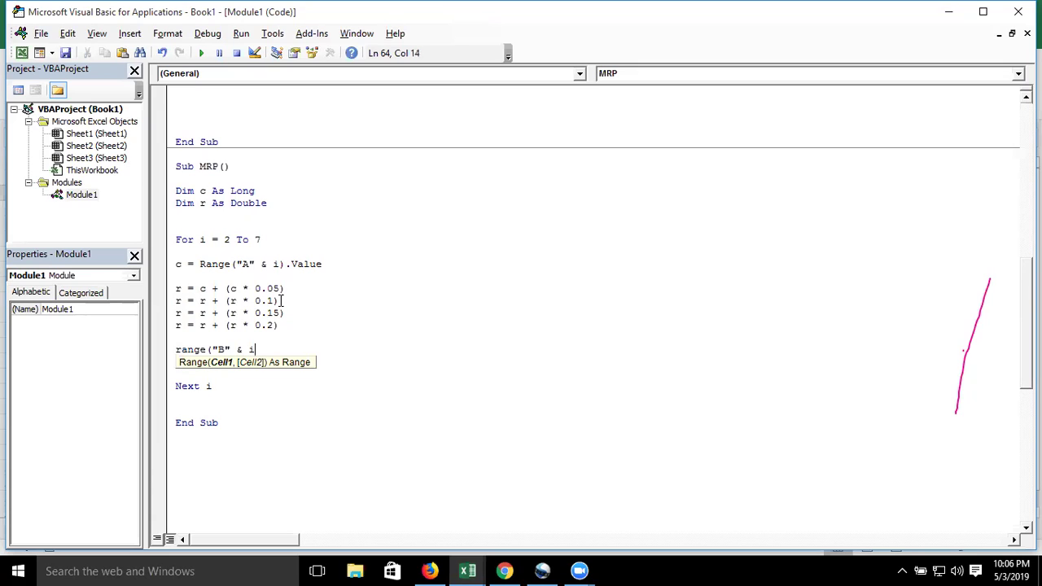
{"action": "type", "text": ").v"}
{"action": "key", "text": "Tab"}
{"action": "type", "text": "= "}
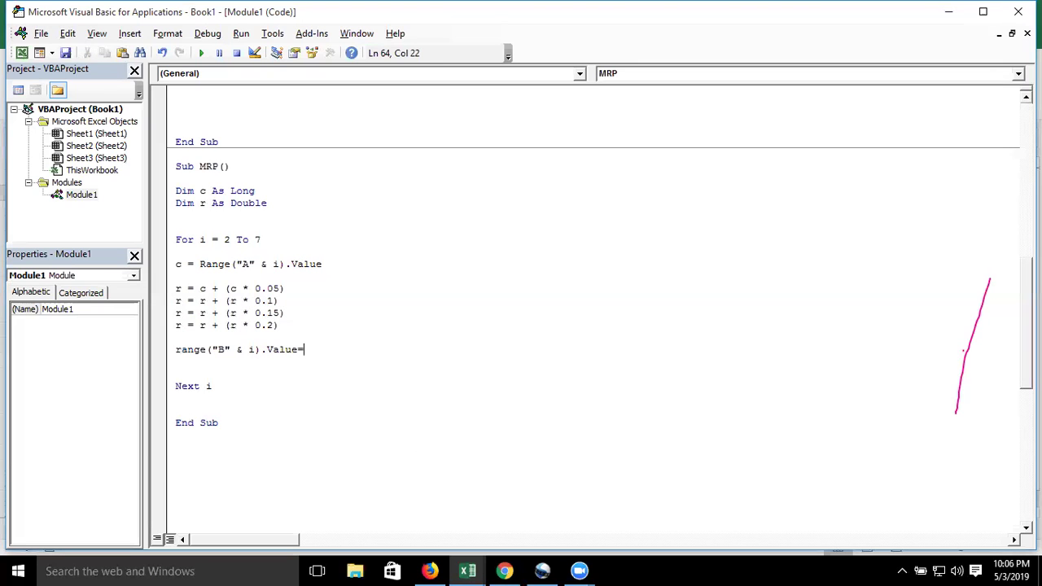
{"action": "type", "text": "r"}
{"action": "key", "text": "Down"}
{"action": "key", "text": "alt+Tab"}
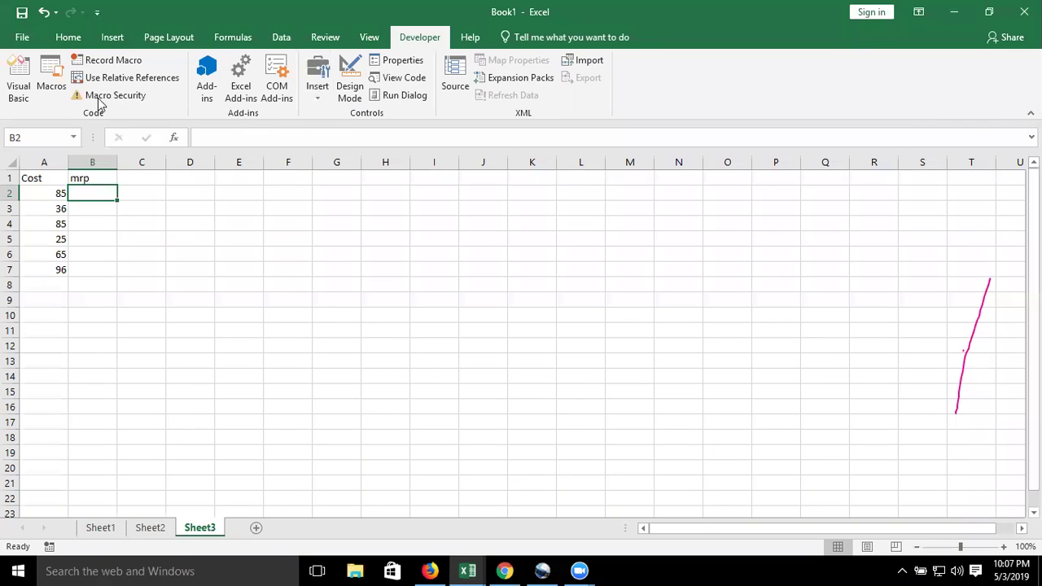
Run the MRP macro and review the mrp results (135.4815, 57.3804, …) in B2:B7
{"action": "left_click", "coordinate": [51, 79]}
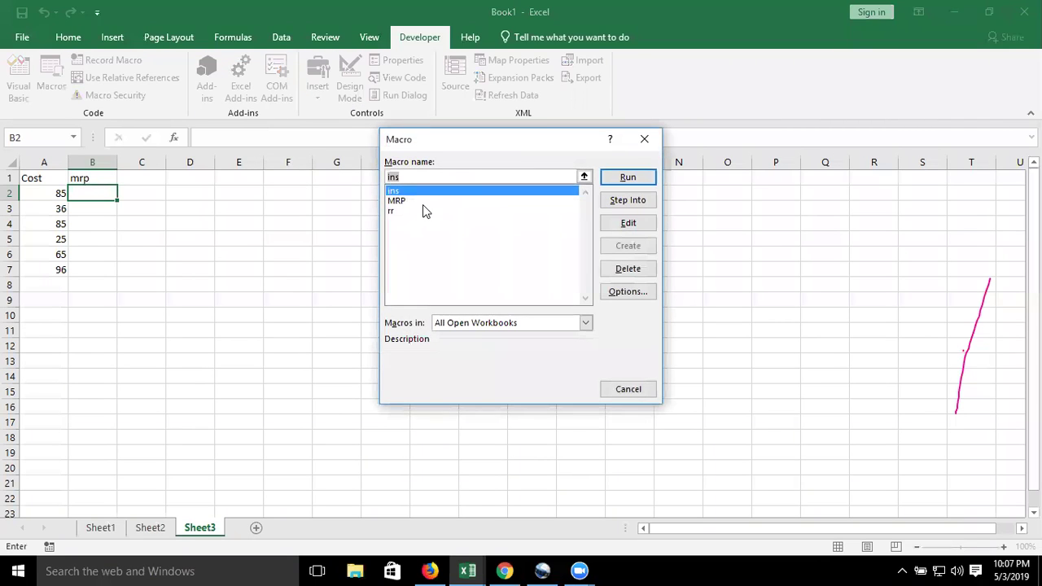
{"action": "left_click", "coordinate": [423, 202]}
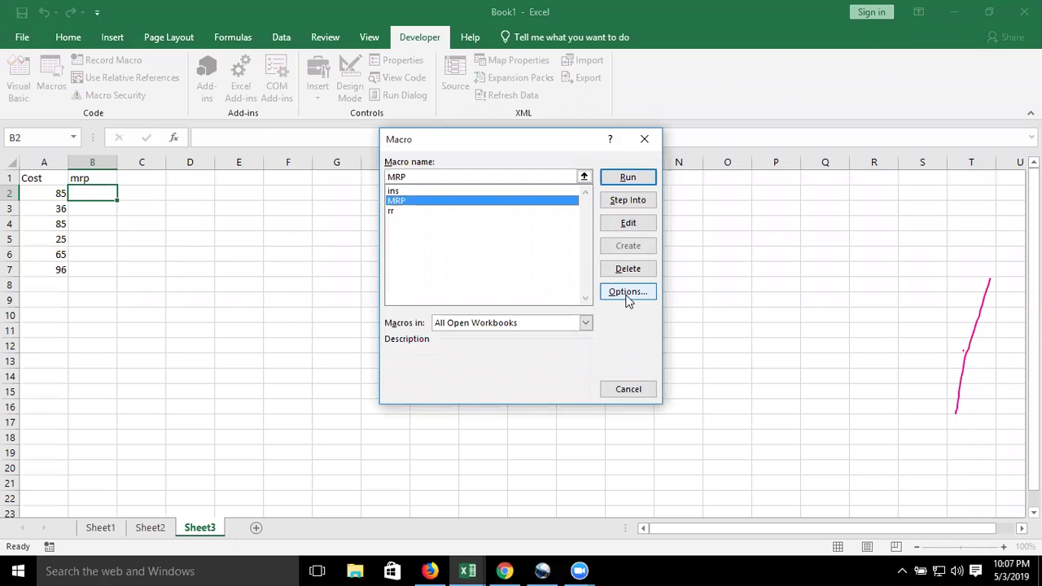
{"action": "left_click", "coordinate": [628, 293]}
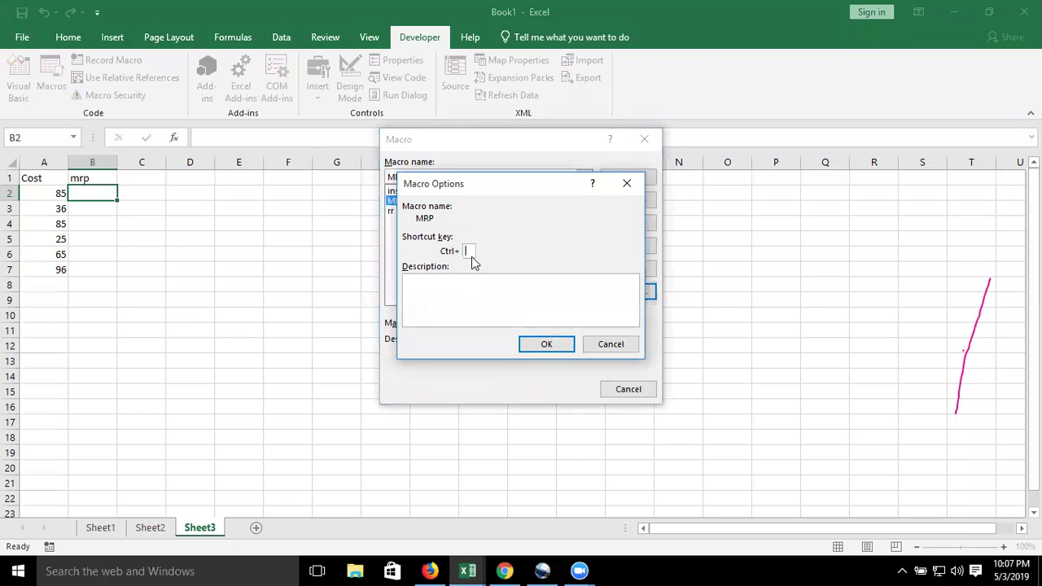
{"action": "left_click", "coordinate": [534, 347]}
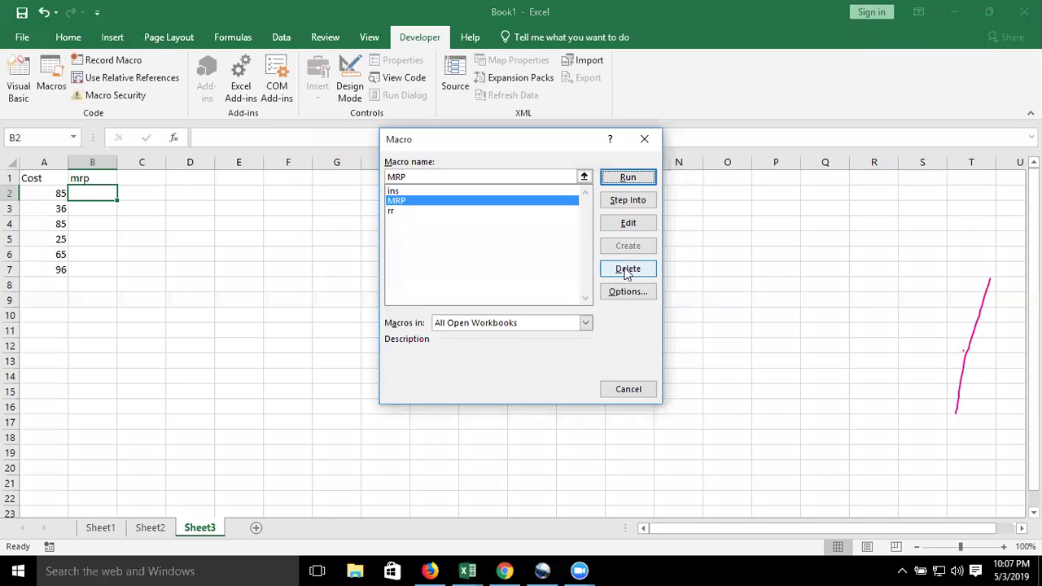
{"action": "left_click", "coordinate": [627, 177]}
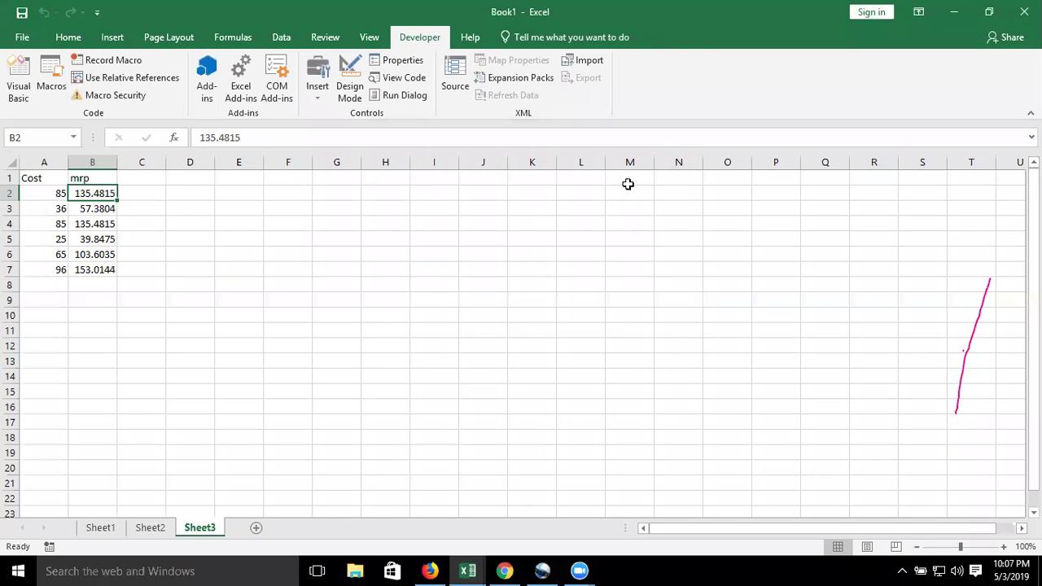
{"action": "left_click", "coordinate": [109, 274]}
{"action": "key", "text": "Up"}
{"action": "key", "text": "Up"}
{"action": "key", "text": "Up"}
{"action": "key", "text": "Up"}
{"action": "key", "text": "Up"}
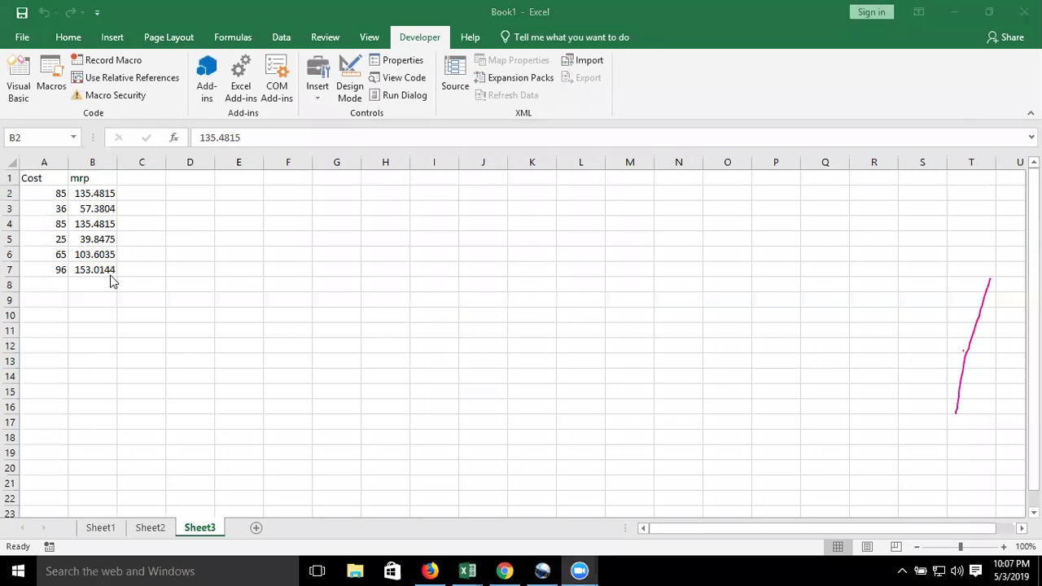
{"action": "key", "text": "alt+Tab"}
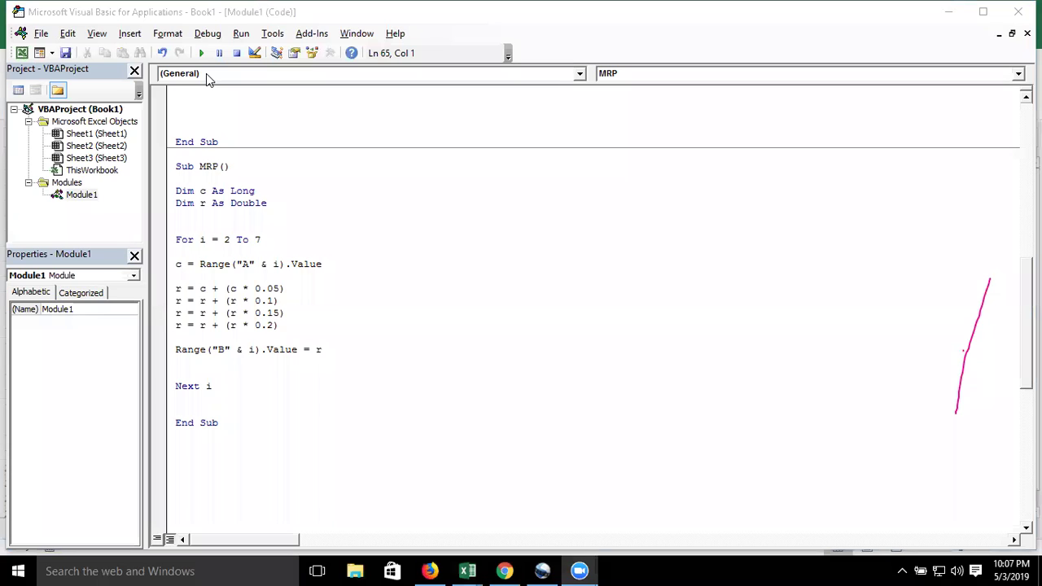
Change the column B line to write Int(r)
{"action": "left_click", "coordinate": [299, 363]}
{"action": "left_click", "coordinate": [317, 349]}
{"action": "type", "text": "Int(r"}
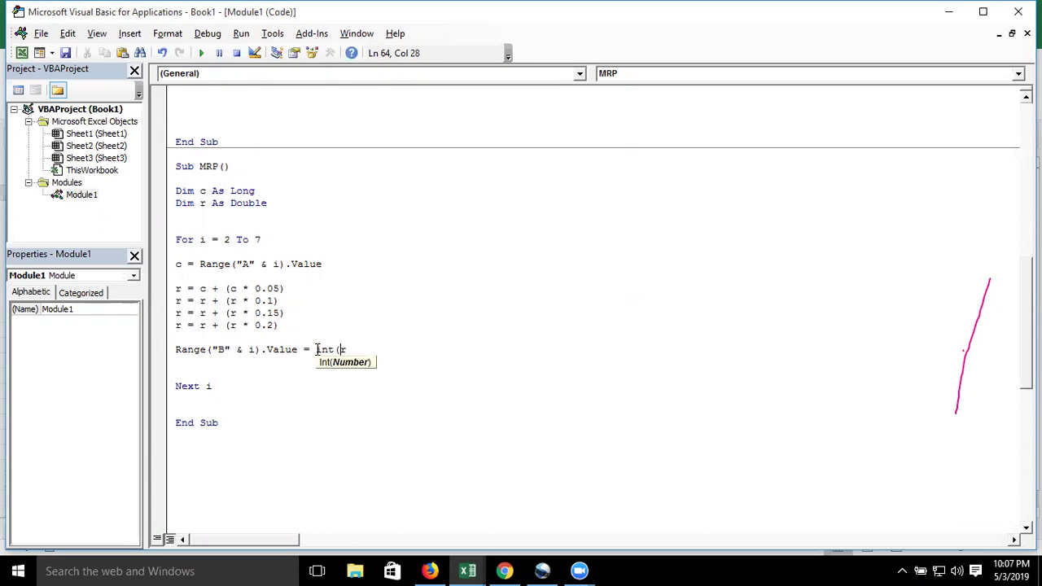
{"action": "type", "text": ")"}
{"action": "key", "text": "Down"}
{"action": "key", "text": "Down"}
{"action": "left_click", "coordinate": [323, 349]}
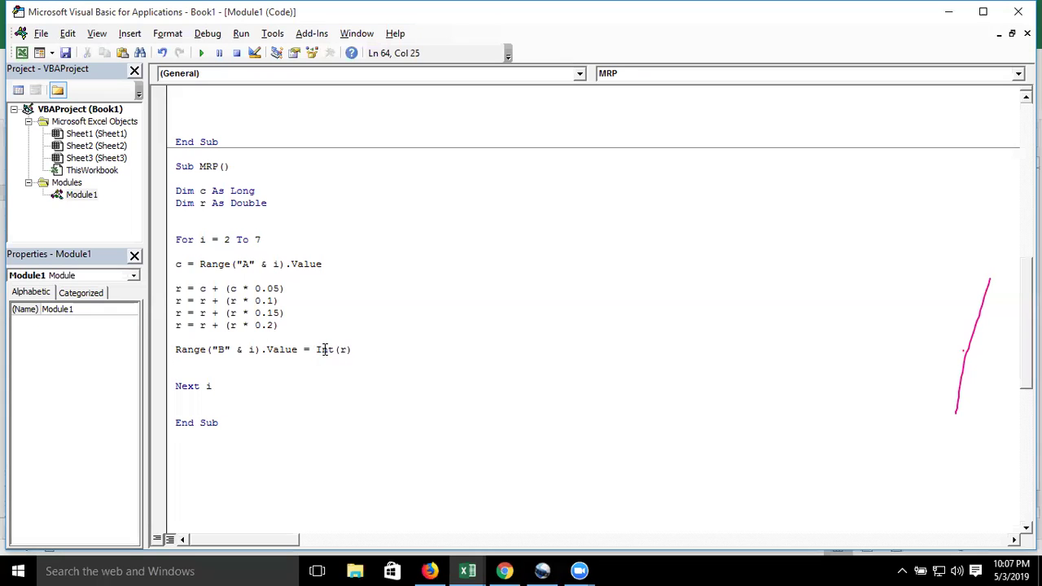
Declare p As Long, assign p = r, and write p into column B instead of Int(r)
{"action": "left_click", "coordinate": [214, 216]}
{"action": "type", "text": "dim "}
{"action": "type", "text": "p as "}
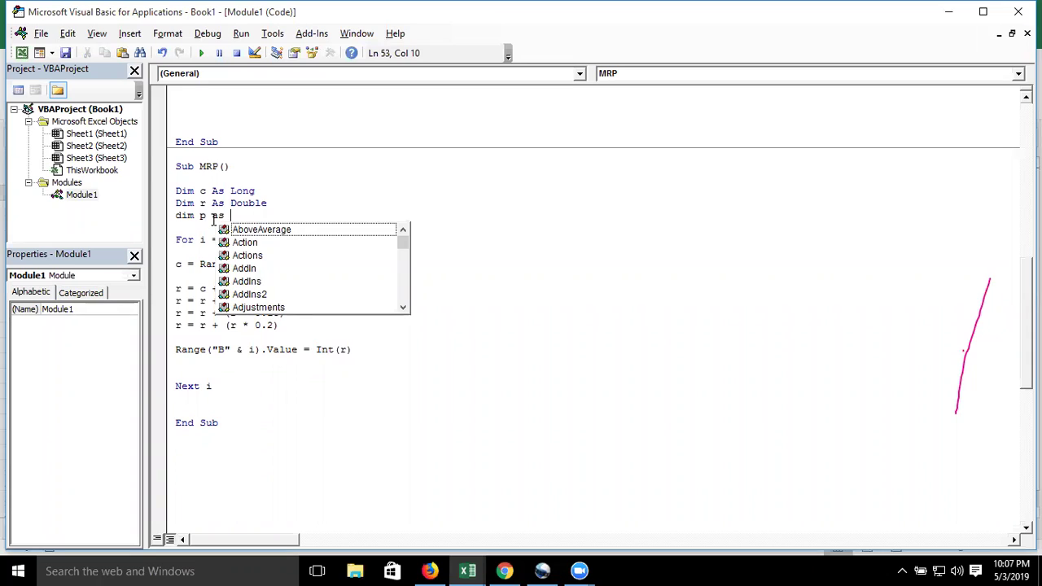
{"action": "type", "text": "lon"}
{"action": "key", "text": "Tab"}
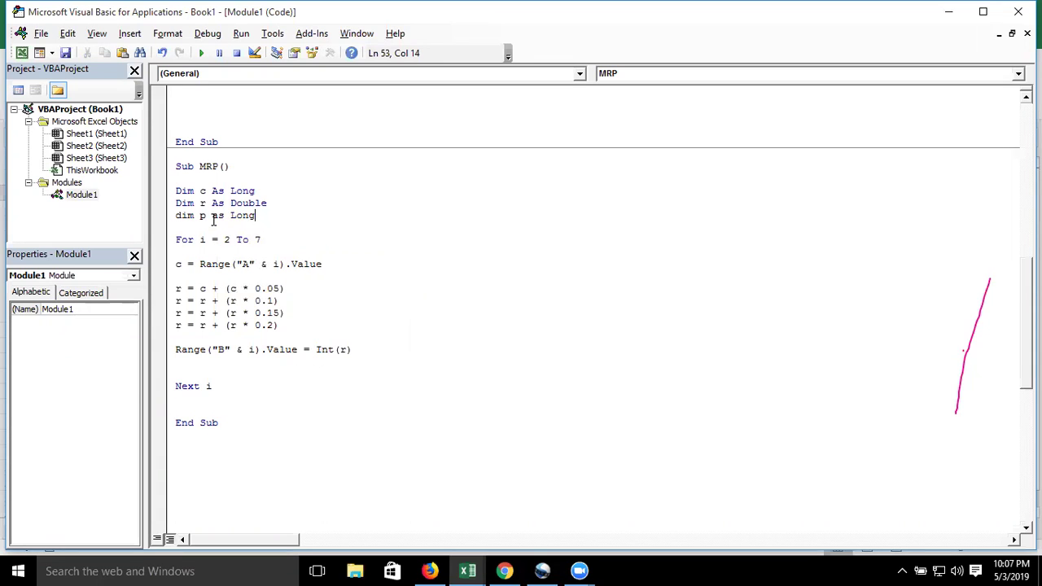
{"action": "left_click", "coordinate": [179, 350]}
{"action": "left_click", "coordinate": [183, 337]}
{"action": "key", "text": "Return"}
{"action": "type", "text": "p "}
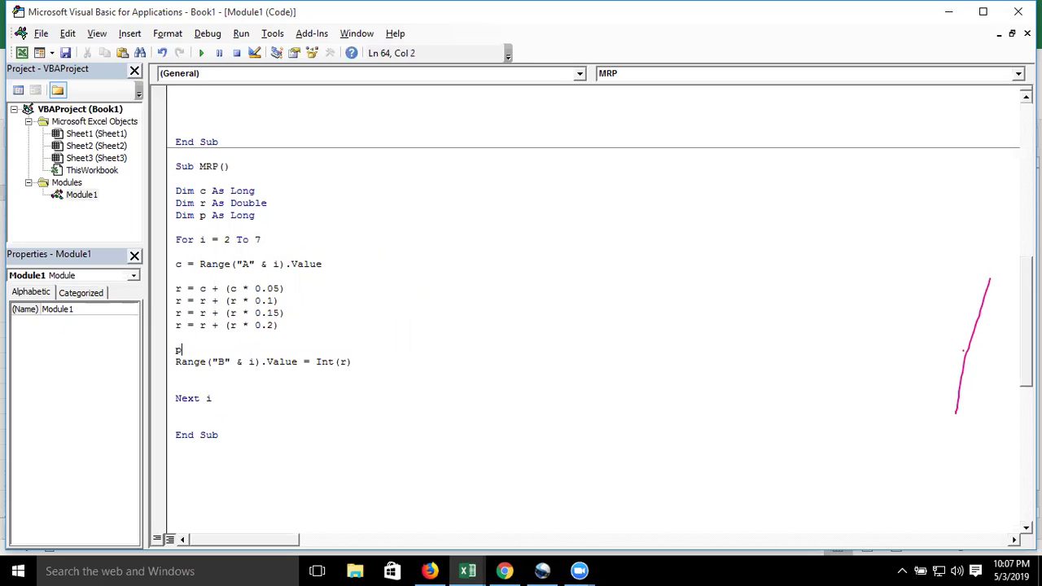
{"action": "type", "text": "= r"}
{"action": "left_click", "coordinate": [316, 385]}
{"action": "left_click_drag", "start_coordinate": [358, 362], "coordinate": [317, 367]}
{"action": "type", "text": "p"}
{"action": "left_click", "coordinate": [328, 339]}
{"action": "key", "text": "alt+Tab"}
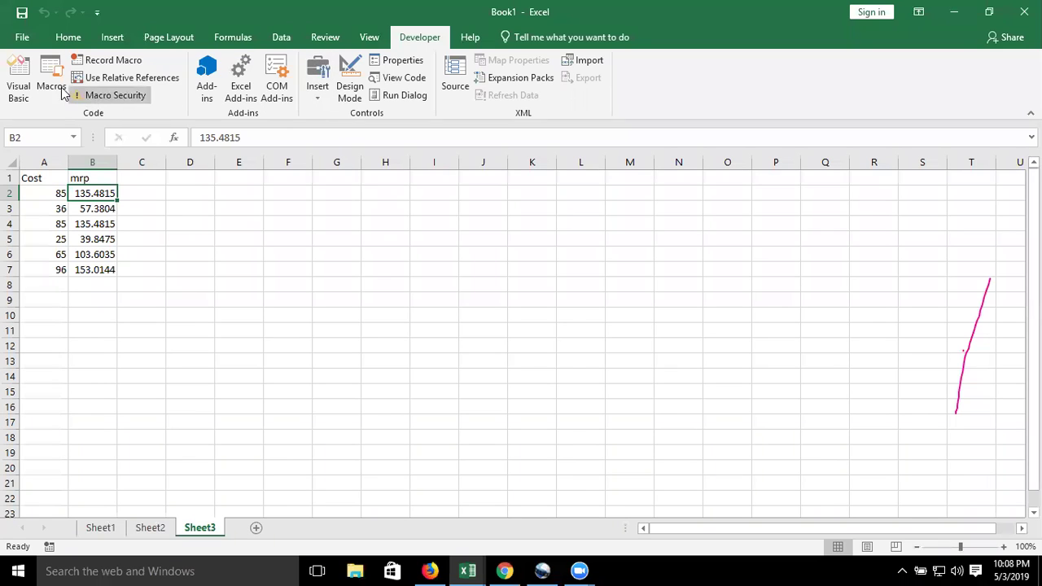
Rerun the MRP macro so mrp shows 135, 57, 135, 40, 104, 153, then select cell G4
{"action": "left_click", "coordinate": [62, 92]}
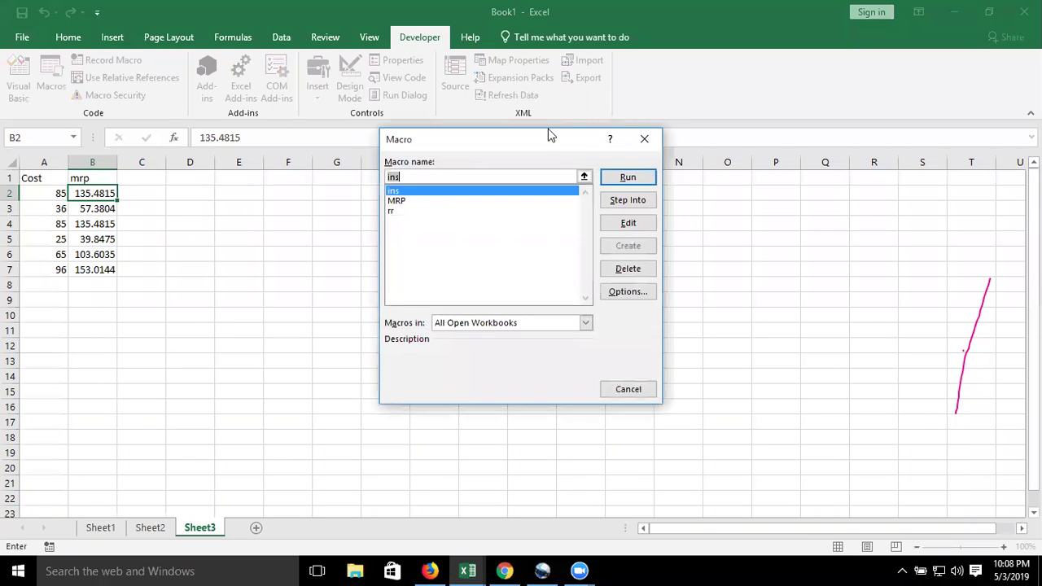
{"action": "left_click", "coordinate": [435, 203]}
{"action": "left_click", "coordinate": [612, 184]}
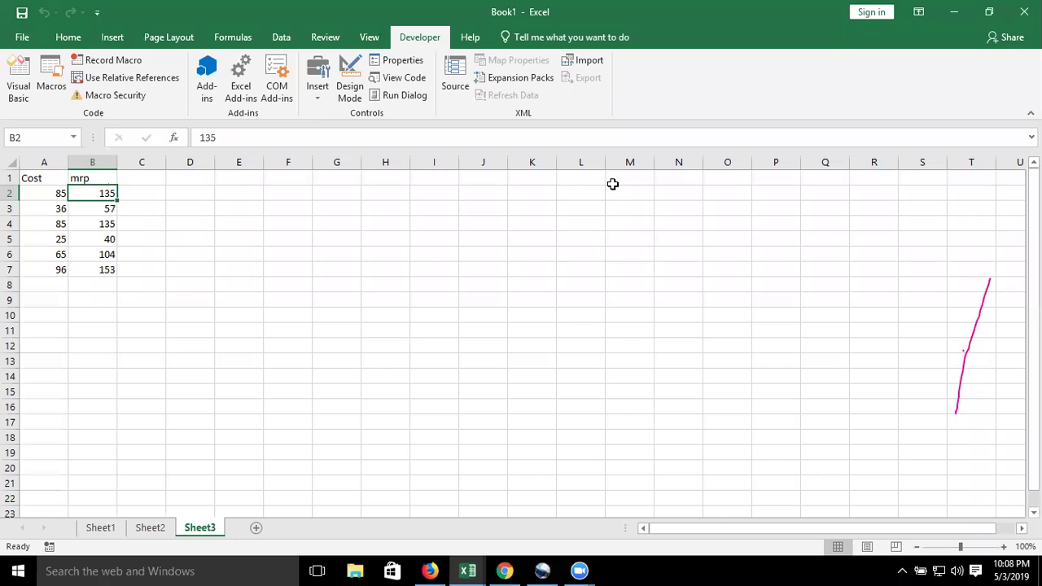
{"action": "left_click", "coordinate": [352, 221]}
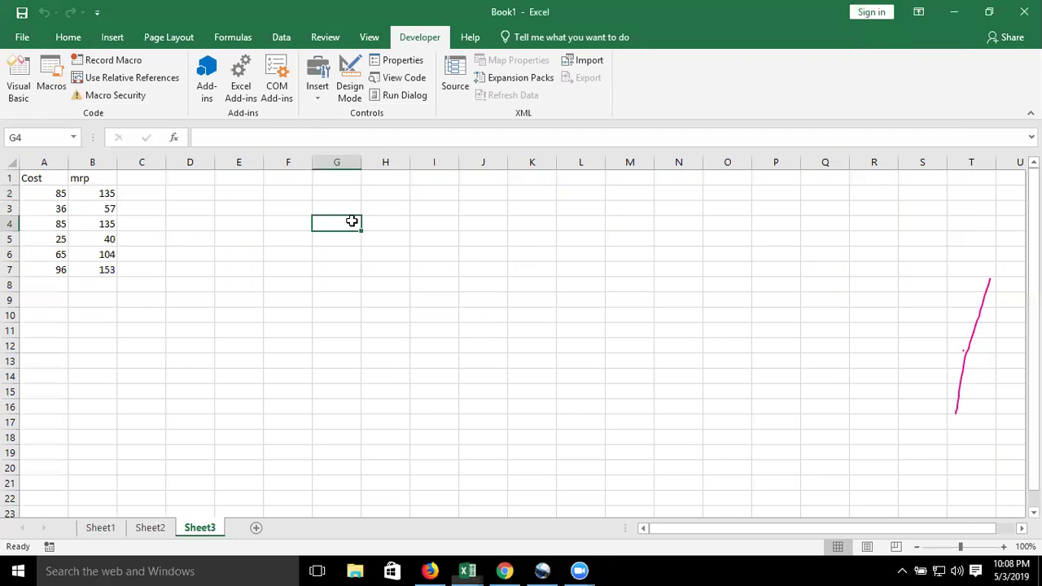
{"action": "left_click", "coordinate": [27, 39]}
Start a Save As and choose Local Disk (D:) as the destination folder
{"action": "left_click", "coordinate": [65, 187]}
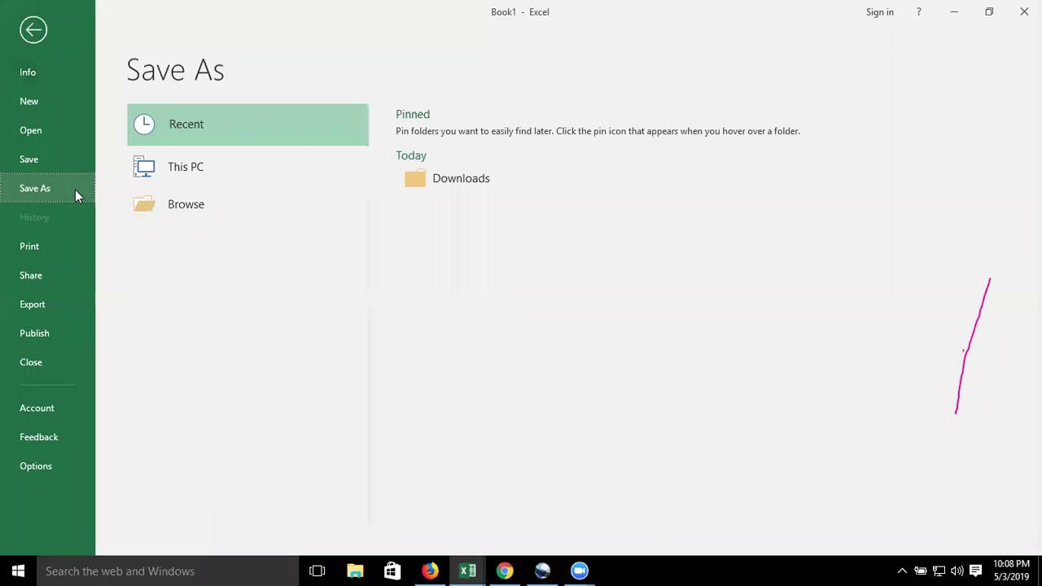
{"action": "left_click", "coordinate": [204, 203]}
{"action": "left_click", "coordinate": [198, 249]}
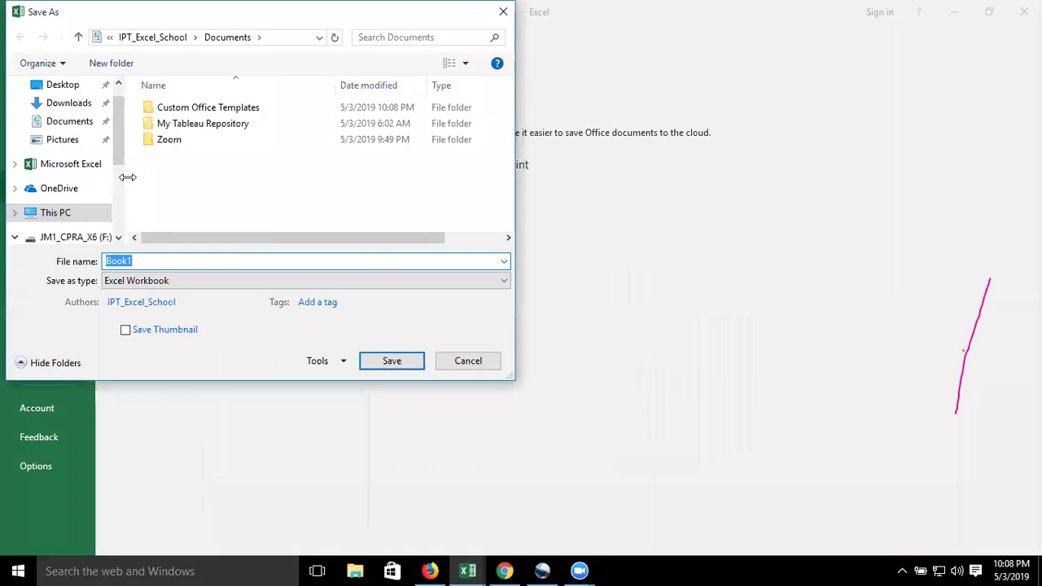
{"action": "scroll", "coordinate": [118, 189], "scroll_direction": "down", "scroll_amount": 1}
{"action": "scroll", "coordinate": [120, 195], "scroll_direction": "down", "scroll_amount": 2}
{"action": "mouse_move", "coordinate": [119, 194]}
{"action": "left_mouse_down"}
{"action": "mouse_move", "coordinate": [119, 218]}
{"action": "mouse_move", "coordinate": [114, 157]}
{"action": "left_mouse_up"}
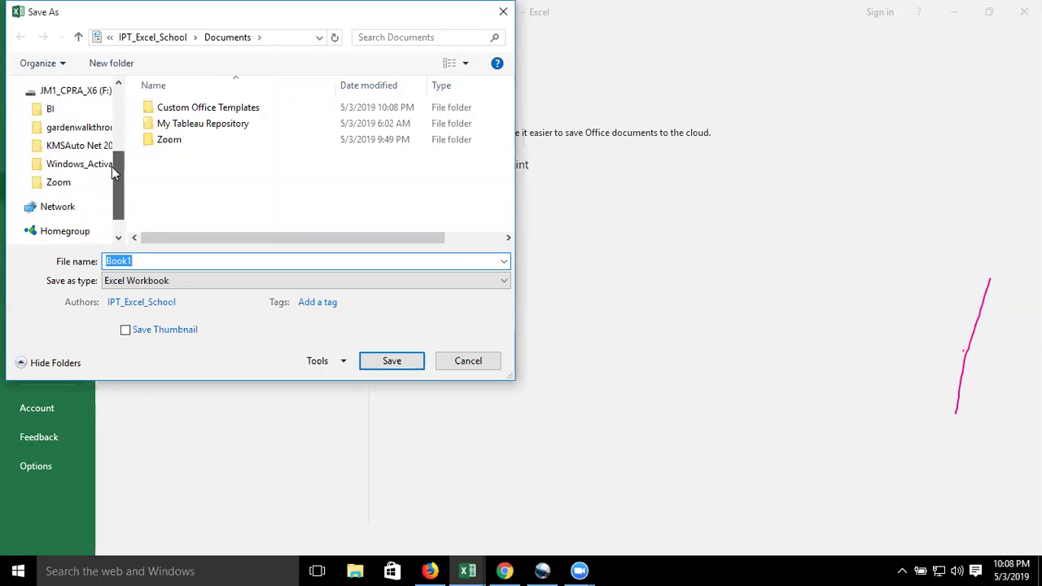
{"action": "left_click", "coordinate": [24, 197]}
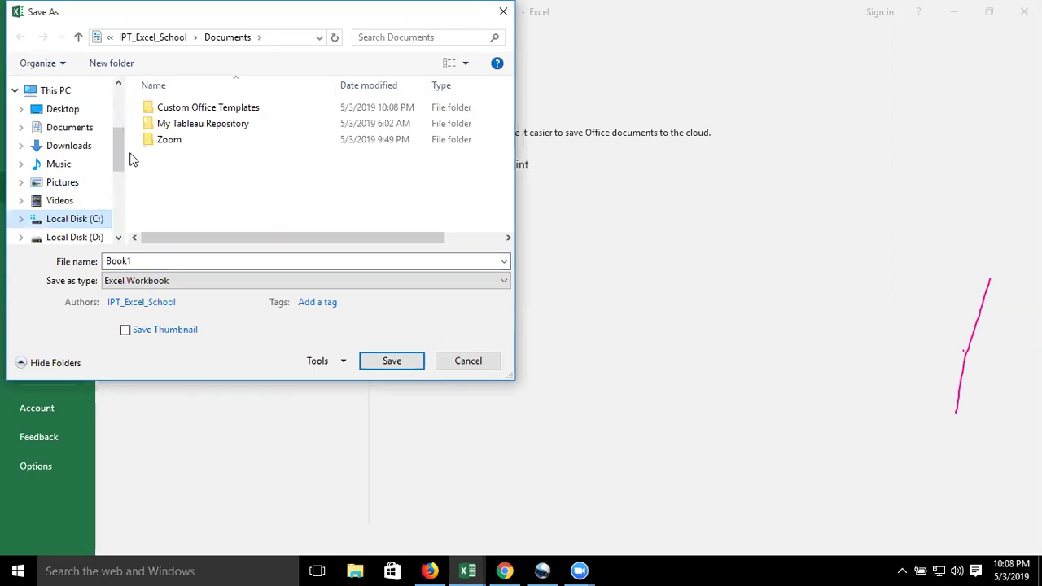
{"action": "left_click_drag", "start_coordinate": [120, 153], "coordinate": [122, 171]}
{"action": "left_click", "coordinate": [89, 159]}
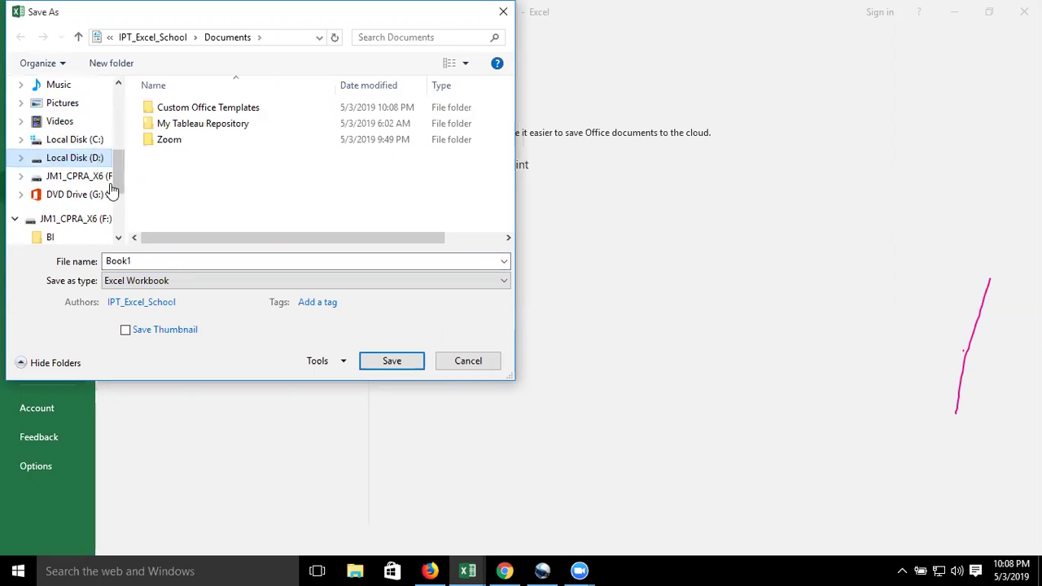
Save the workbook as 'Calcuation' in Excel Macro-Enabled Workbook format, then close Excel
{"action": "double_click", "coordinate": [111, 262]}
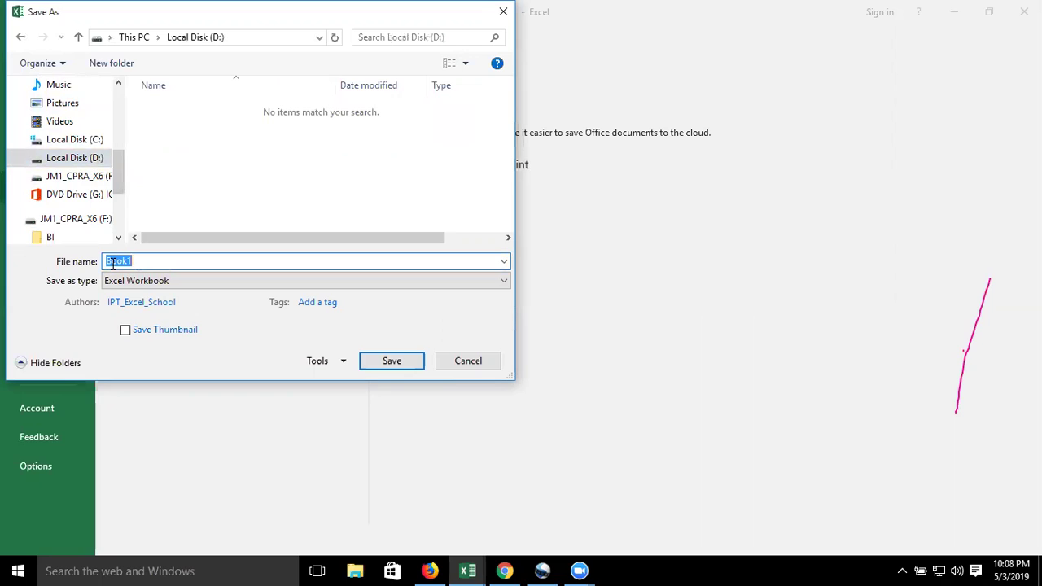
{"action": "type", "text": "Calcuation"}
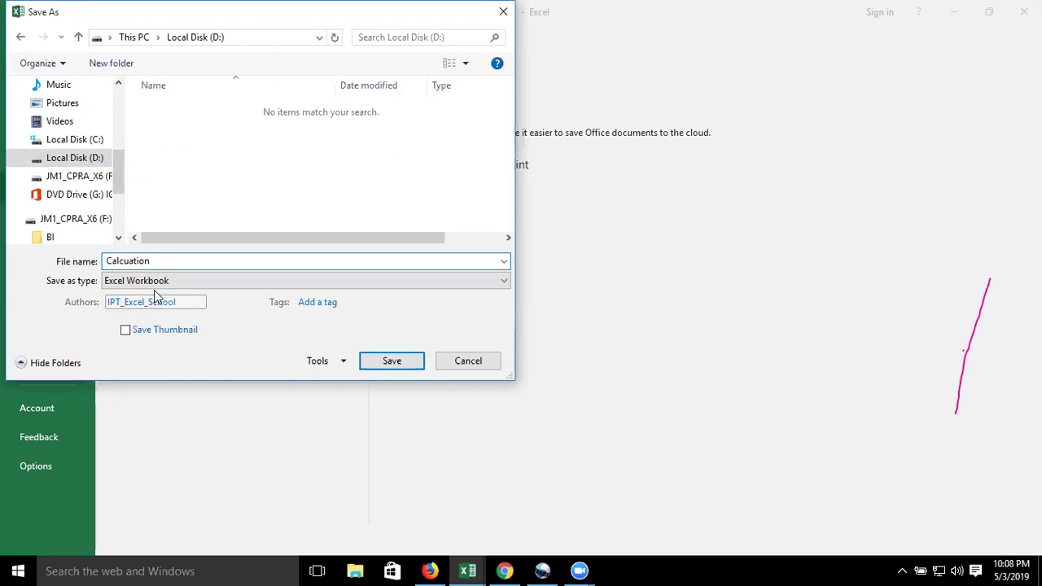
{"action": "left_click", "coordinate": [163, 281]}
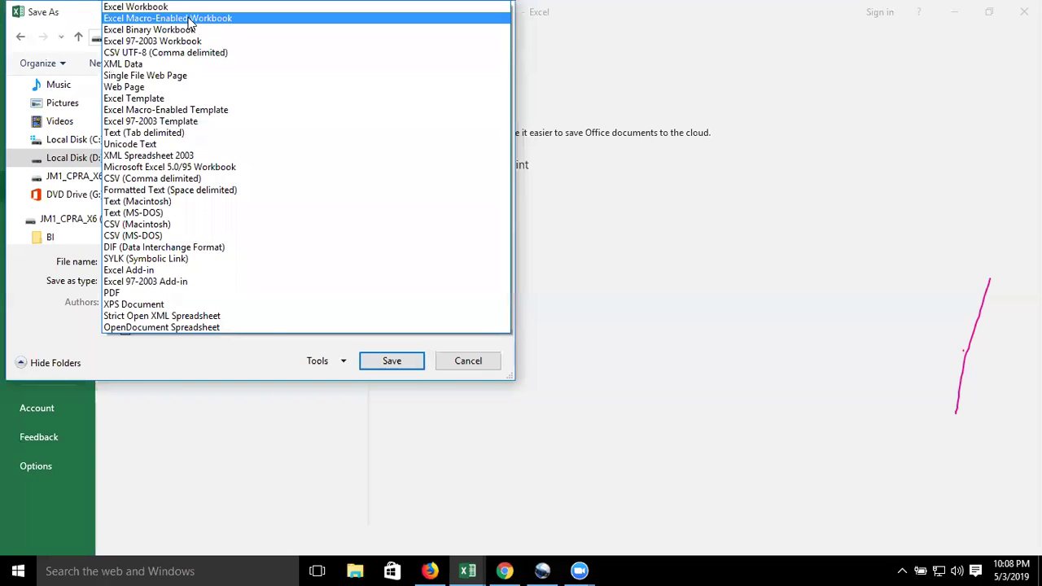
{"action": "left_click", "coordinate": [189, 20]}
{"action": "left_click", "coordinate": [386, 364]}
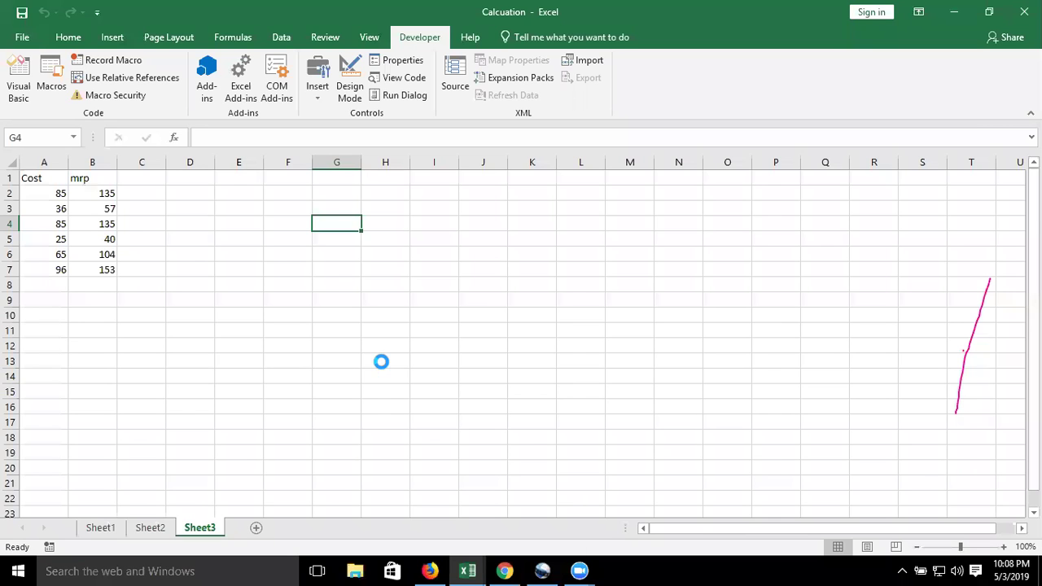
{"action": "left_click", "coordinate": [1023, 12]}
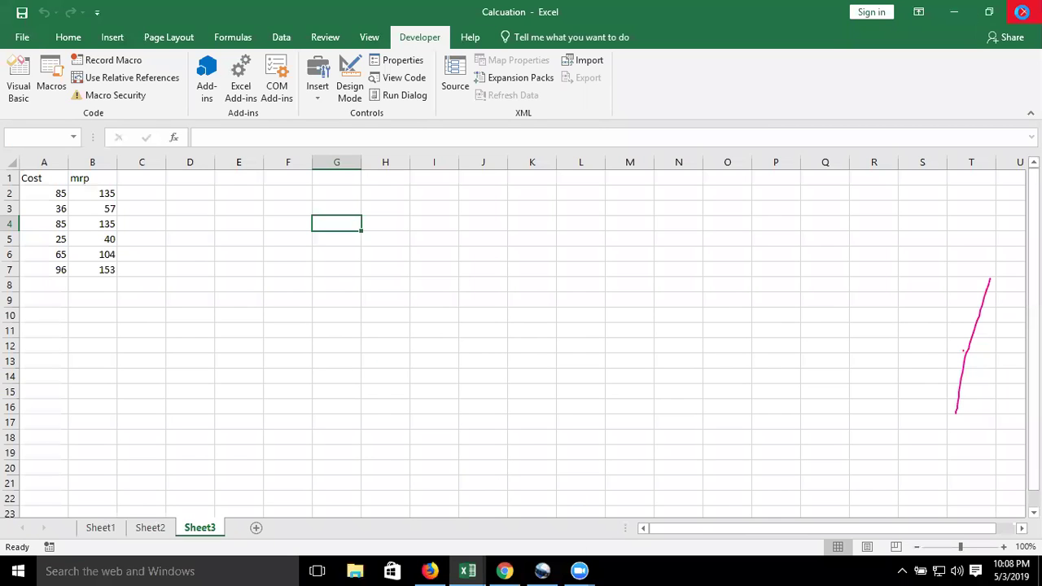